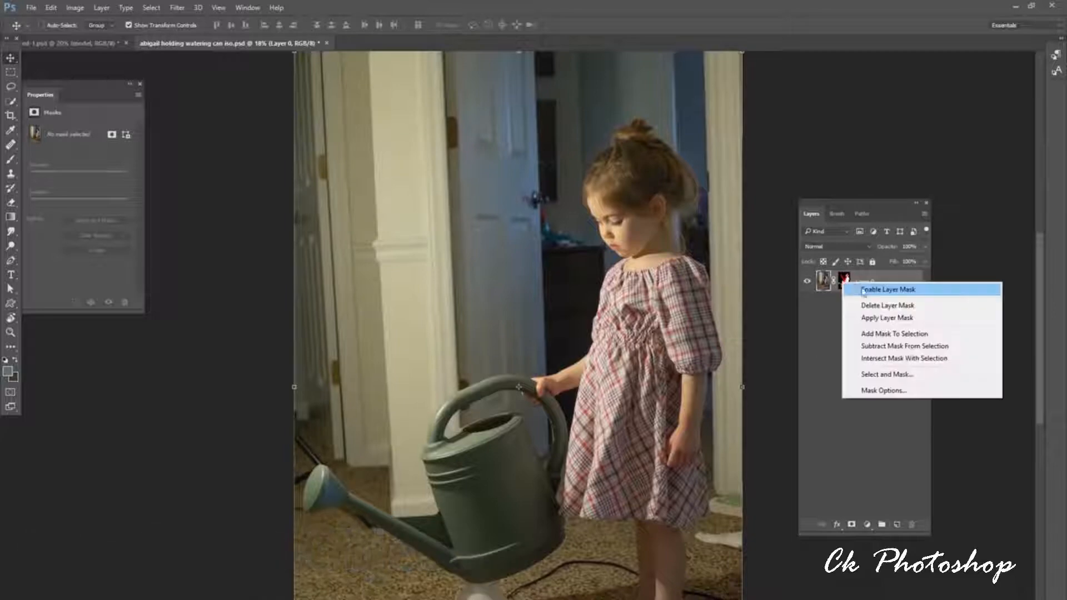
Enable and permanently apply the girl layer's mask, and move the cutout into the dark cloud composite document.
left_click(888, 290)
right_click(844, 281)
left_click(888, 318)
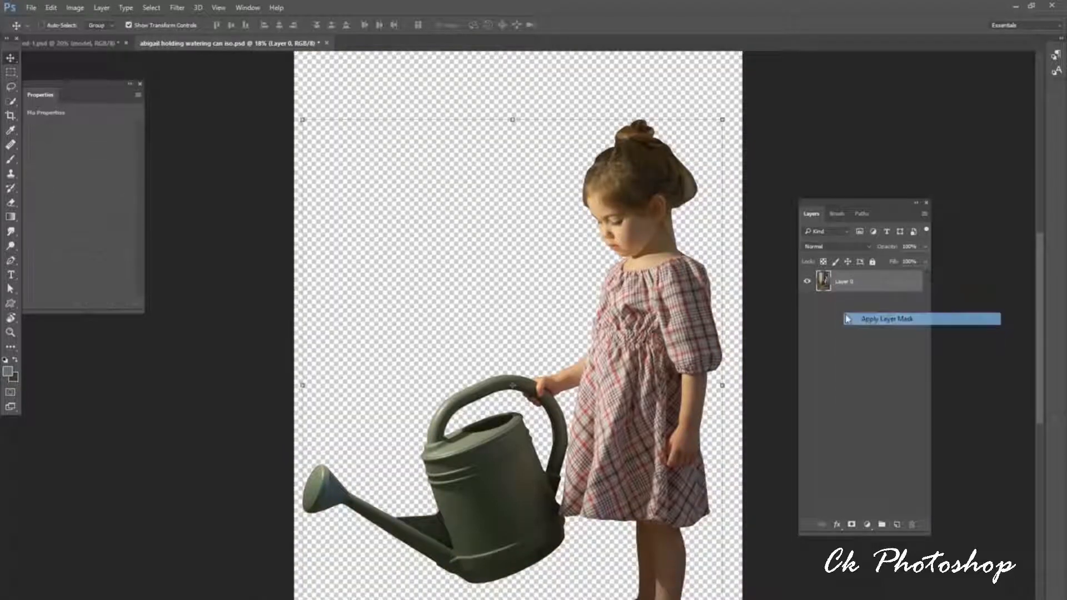
left_click_drag(528, 211, 580, 310)
left_click_drag(650, 356, 570, 257)
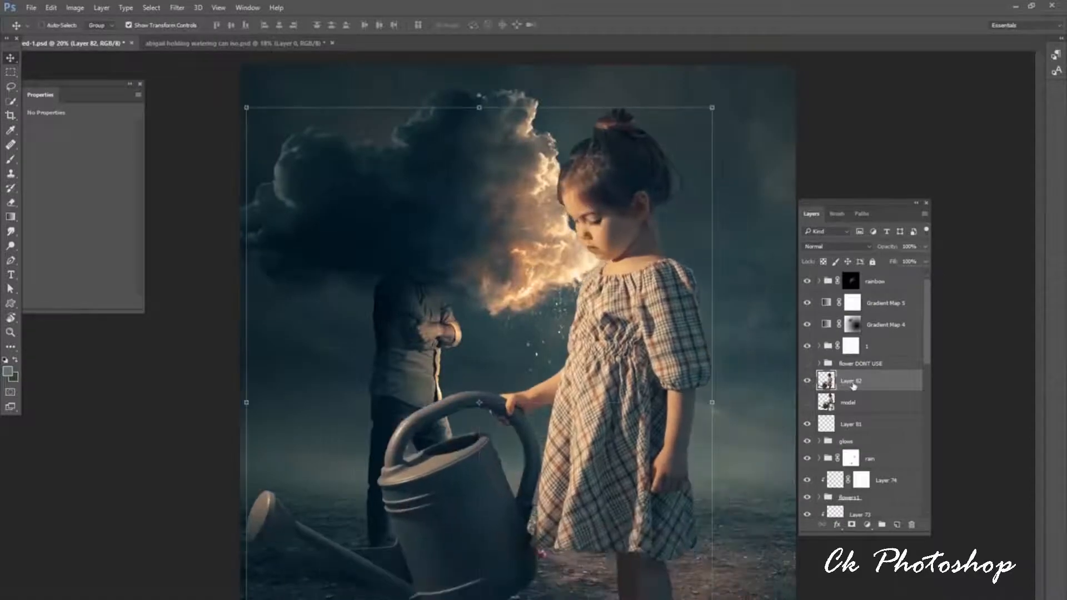
Rename the imported girl layer as model and convert it to a smart object.
double_click(852, 382)
type("model")
key("Return")
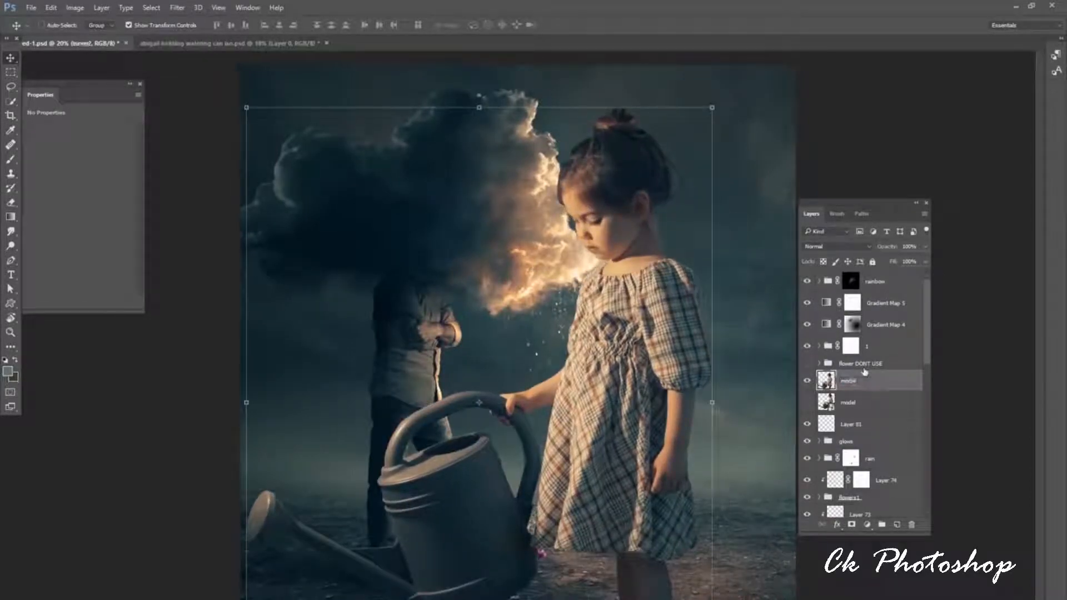
right_click(855, 388)
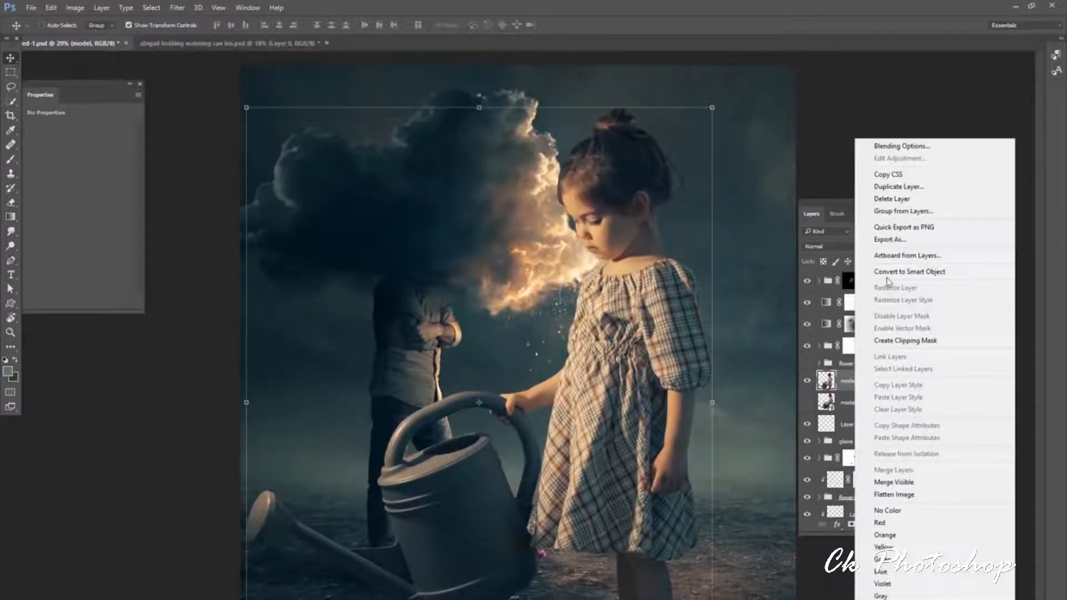
left_click(881, 272)
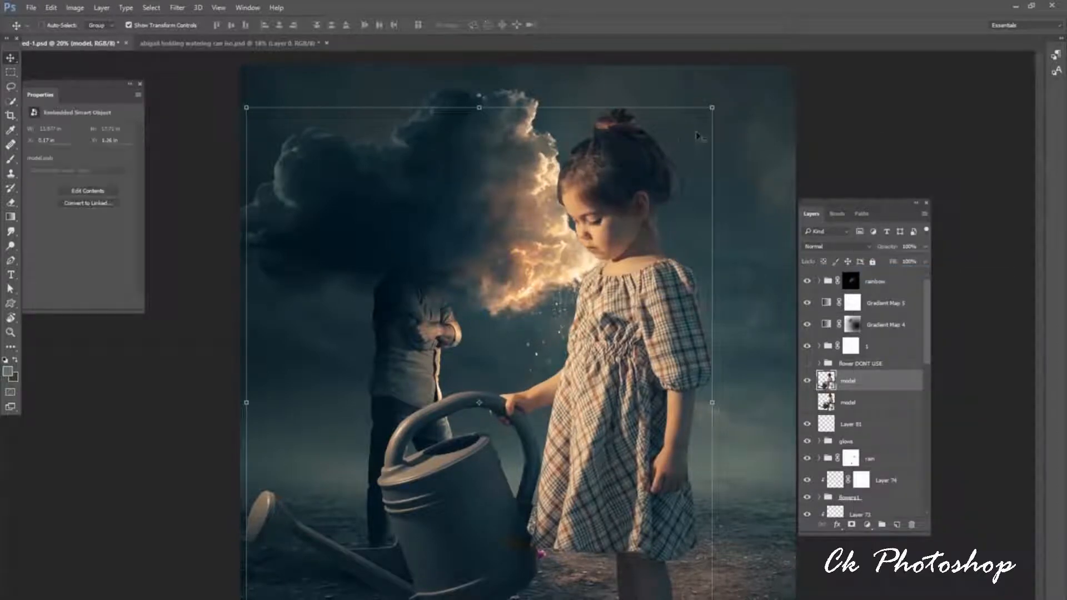
Scale the girl down and position her standing on the ground facing the man, with the watering can near the flowers.
left_click_drag(712, 108, 482, 399)
left_click_drag(463, 493, 705, 341)
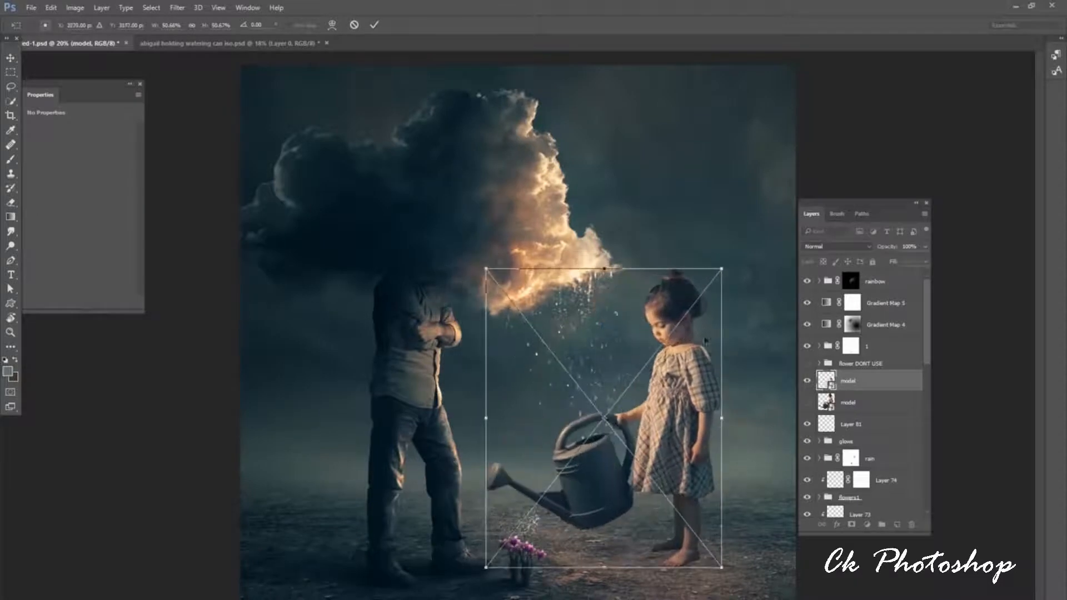
left_click_drag(723, 269, 724, 385)
left_click_drag(723, 347, 713, 354)
left_click(374, 25)
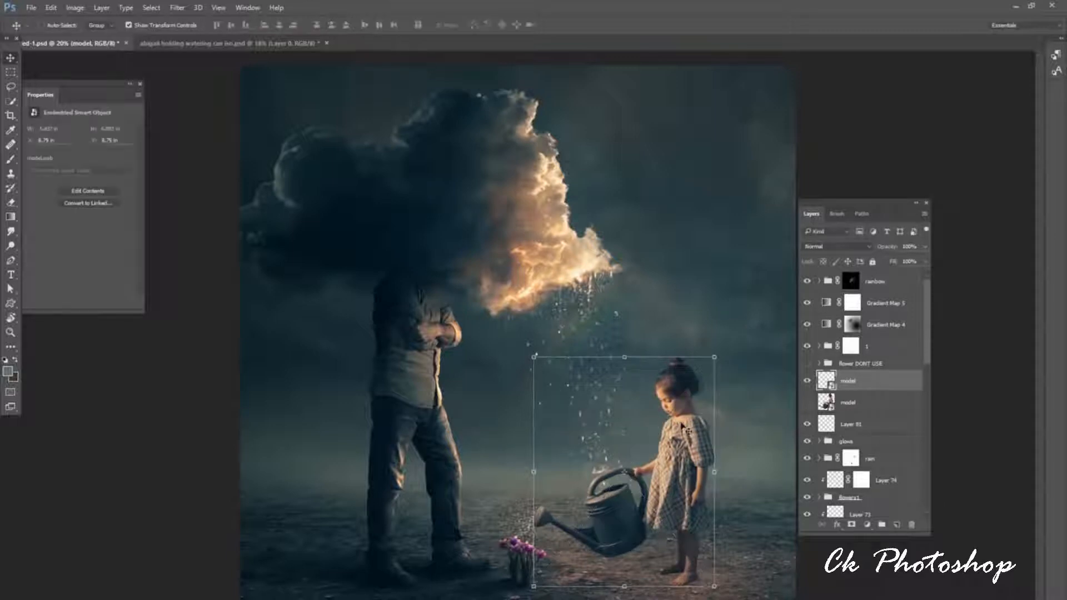
Enlarge the girl smart object slightly and shift it so the watering can's spout sits over the flowers.
left_click_drag(687, 429, 659, 427)
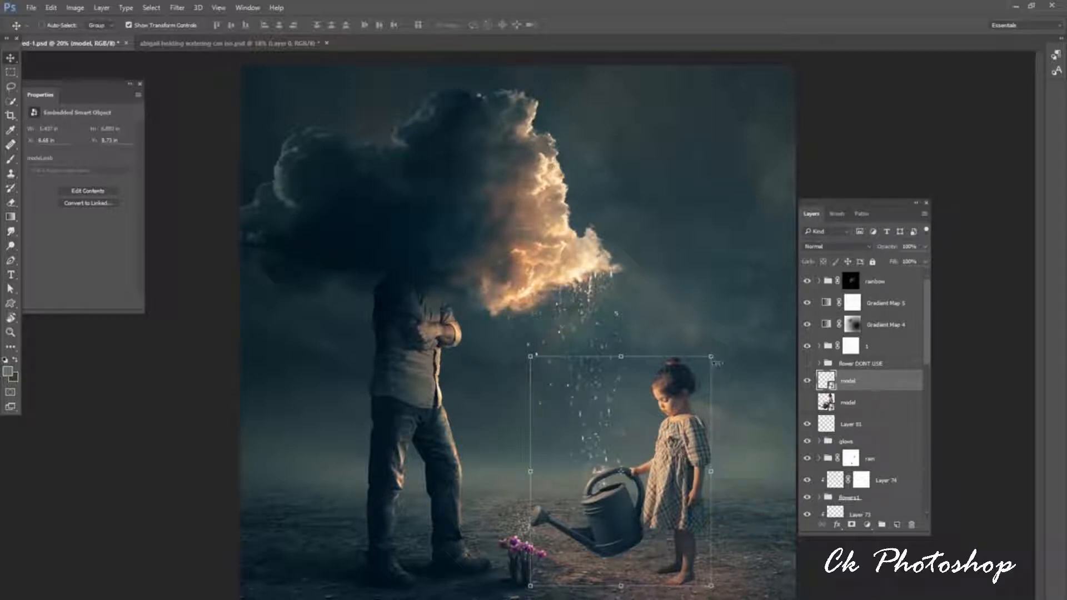
left_click_drag(711, 357, 748, 310)
left_click(374, 27)
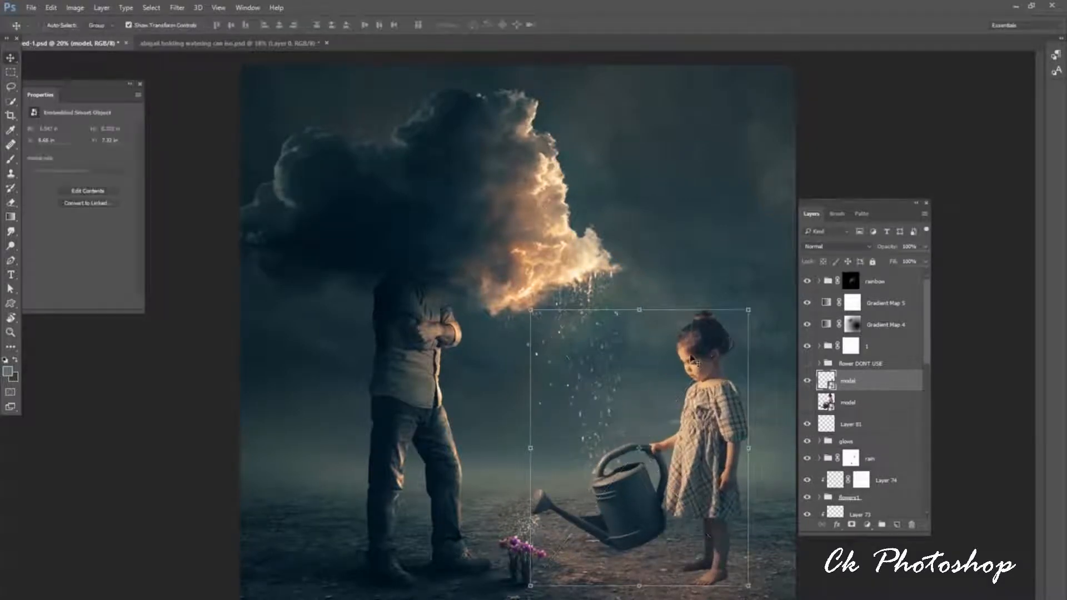
left_click_drag(680, 377, 671, 383)
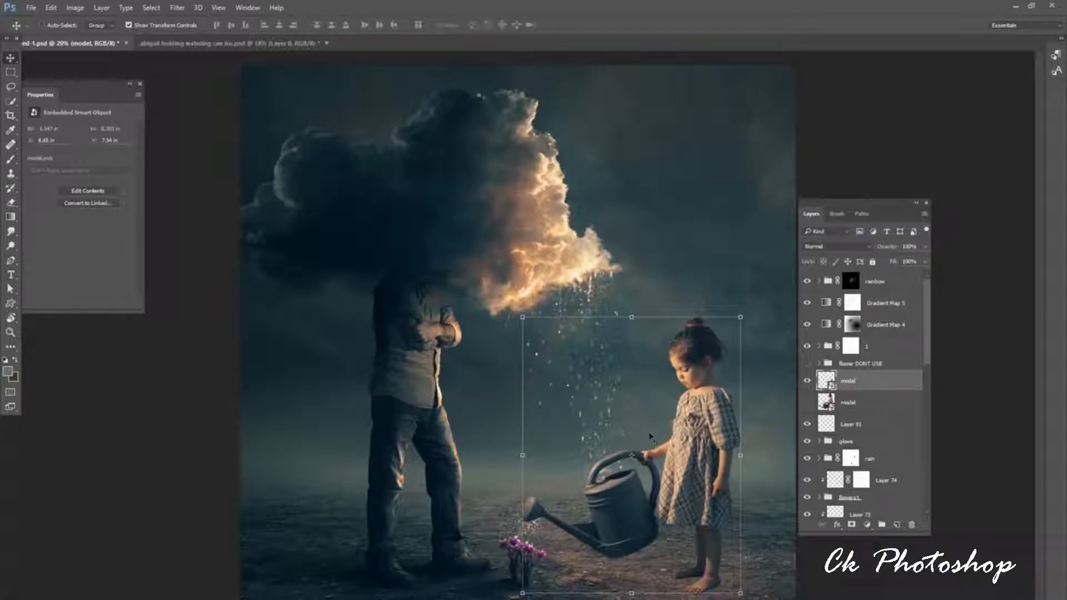
mouse_move(680, 432)
left_mouse_down()
mouse_move(673, 441)
mouse_move(676, 433)
left_mouse_up()
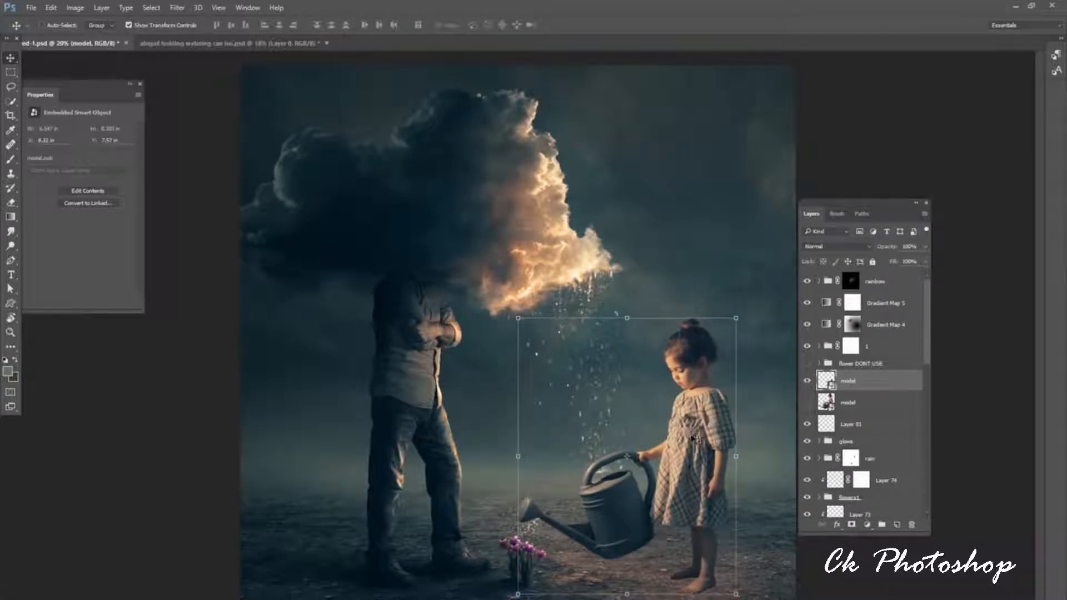
Scale the girl smart object down to about 41.6% and reposition it beside the flowers.
left_click_drag(736, 318, 711, 349)
left_click_drag(684, 396, 695, 393)
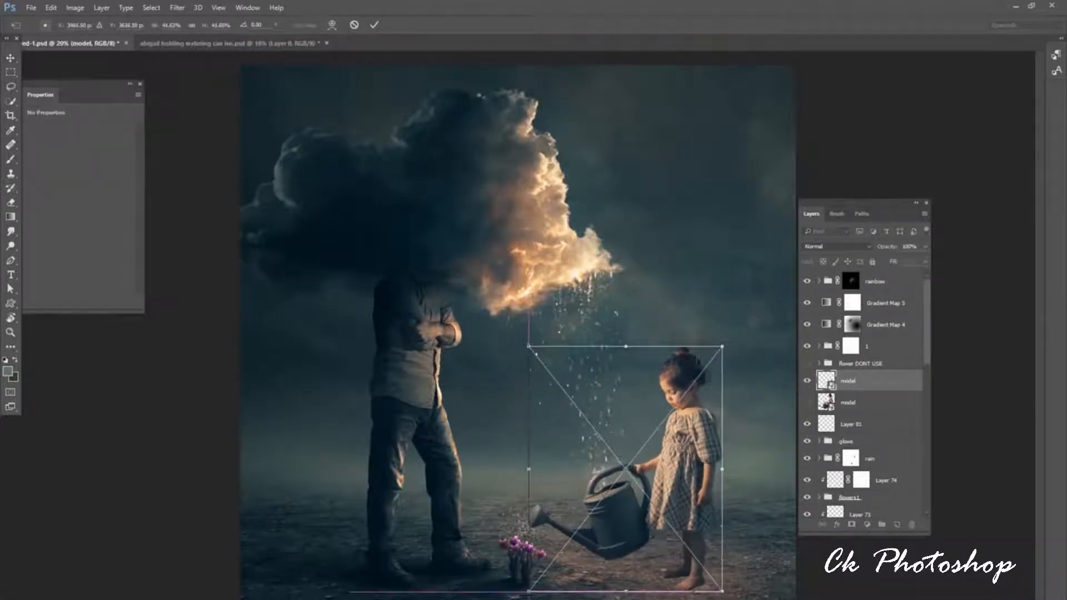
left_click(375, 24)
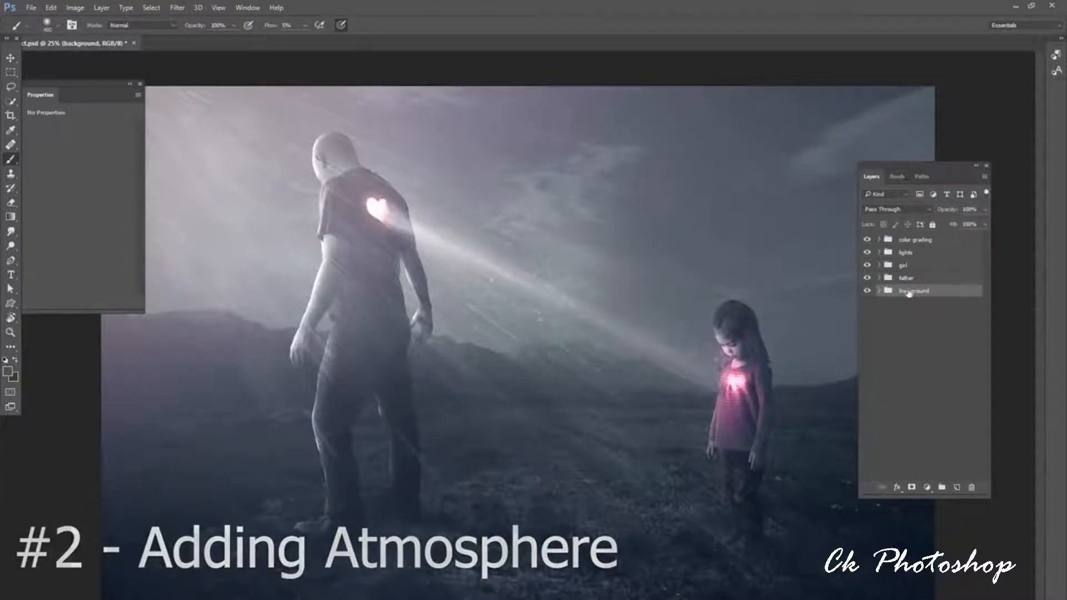
Add a layer named atmosphere above the background group, and hide the father, girl, lights and color grading groups.
left_click(957, 487)
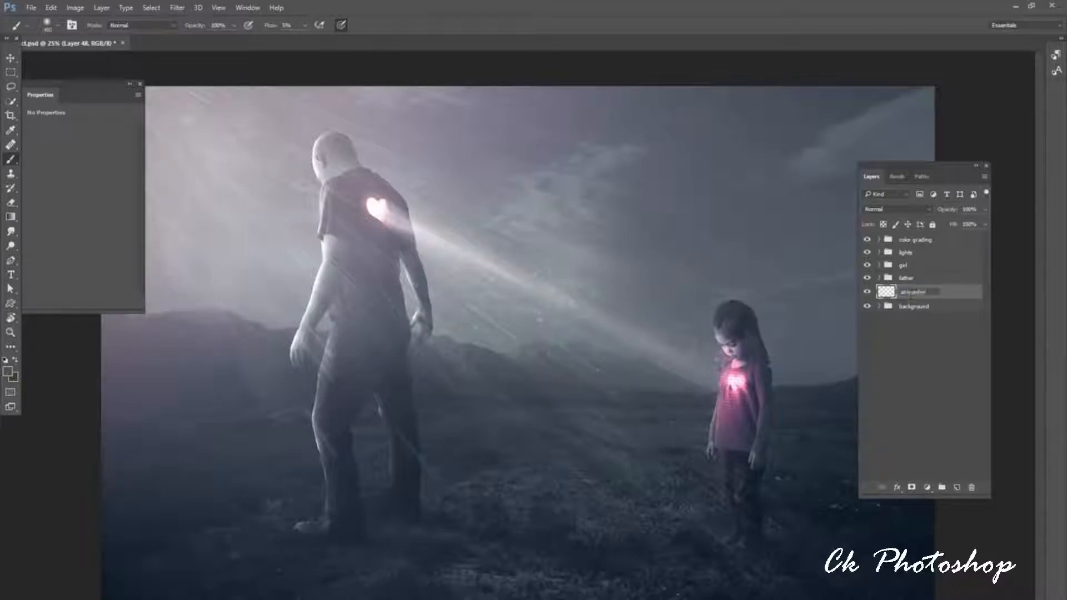
type("re")
key("Return")
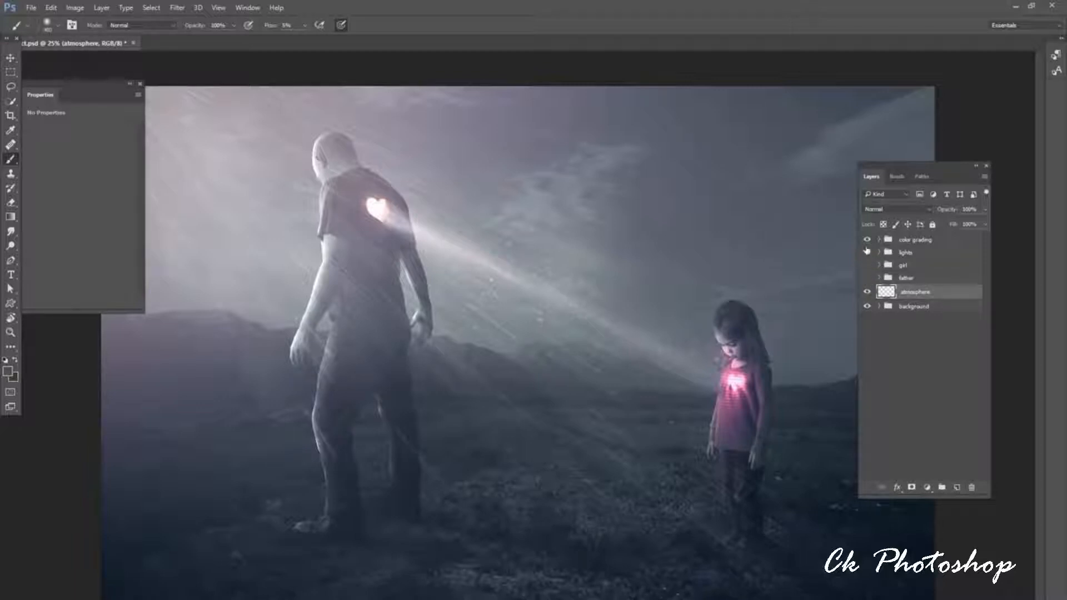
left_click_drag(866, 250, 867, 240)
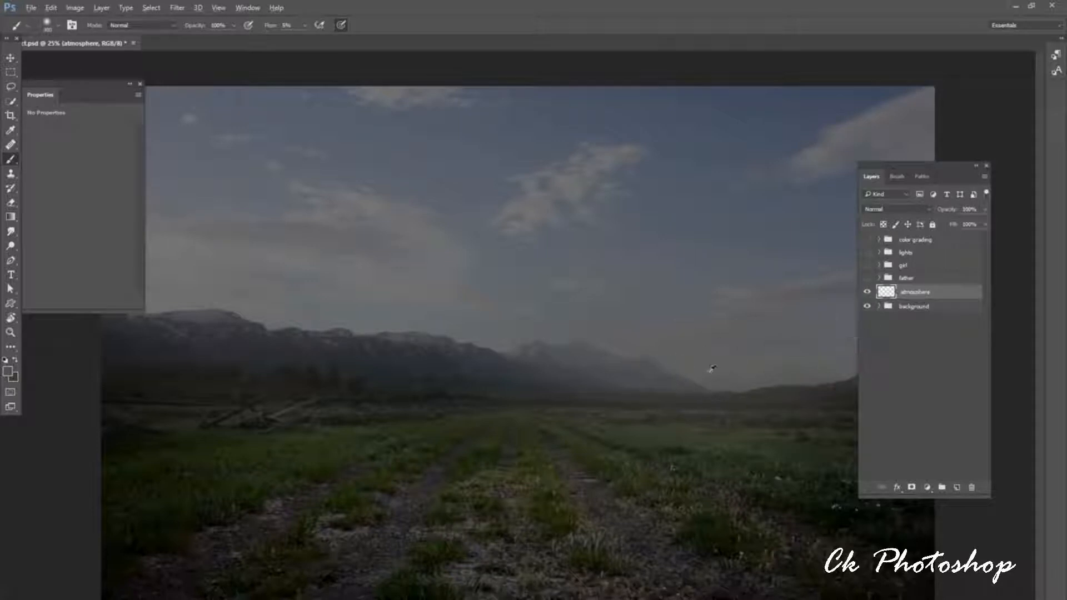
Set the soft brush to about 511 px and paint haze along the whole horizon on the atmosphere layer.
right_click(699, 369)
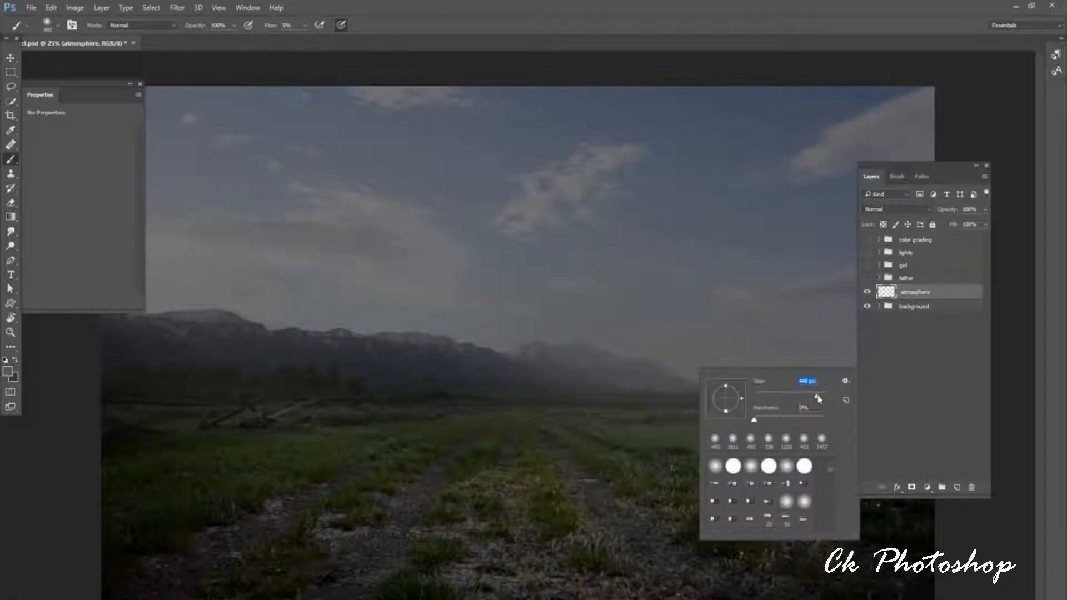
left_click_drag(820, 399, 818, 398)
left_click(681, 371)
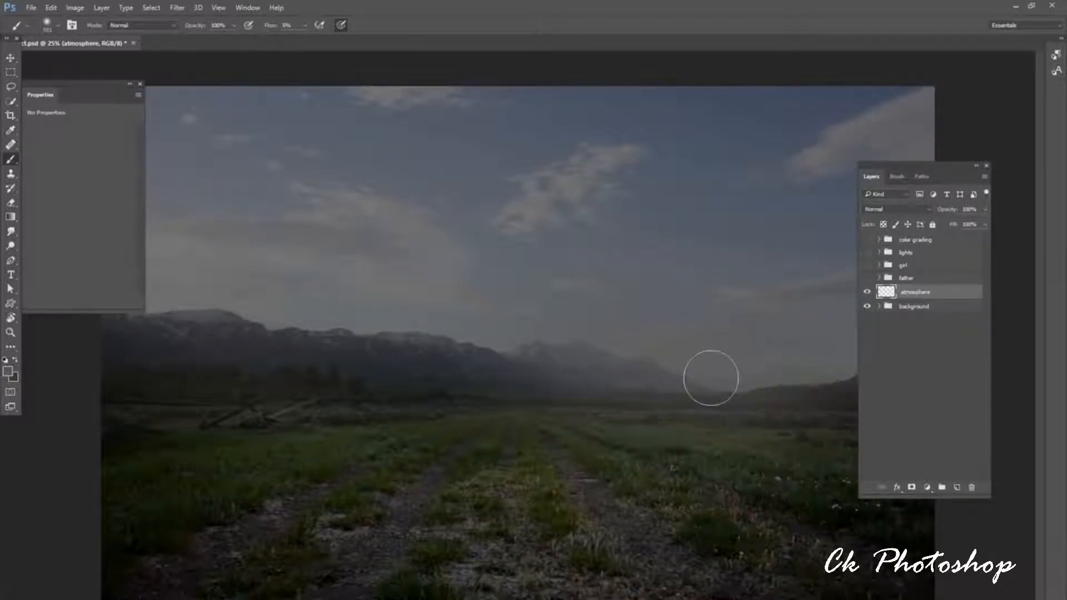
mouse_move(624, 389)
left_mouse_down()
mouse_move(657, 390)
mouse_move(167, 389)
mouse_move(317, 388)
mouse_move(50, 374)
mouse_move(935, 384)
left_mouse_up()
mouse_move(34, 395)
left_mouse_down()
mouse_move(356, 411)
mouse_move(280, 383)
mouse_move(338, 380)
mouse_move(102, 354)
mouse_move(675, 387)
mouse_move(581, 374)
mouse_move(540, 384)
mouse_move(532, 401)
mouse_move(699, 384)
mouse_move(655, 377)
mouse_move(850, 392)
left_mouse_up()
Enlarge the soft brush to about 2520 px and paint broad haze over the mountains and field.
right_click(527, 374)
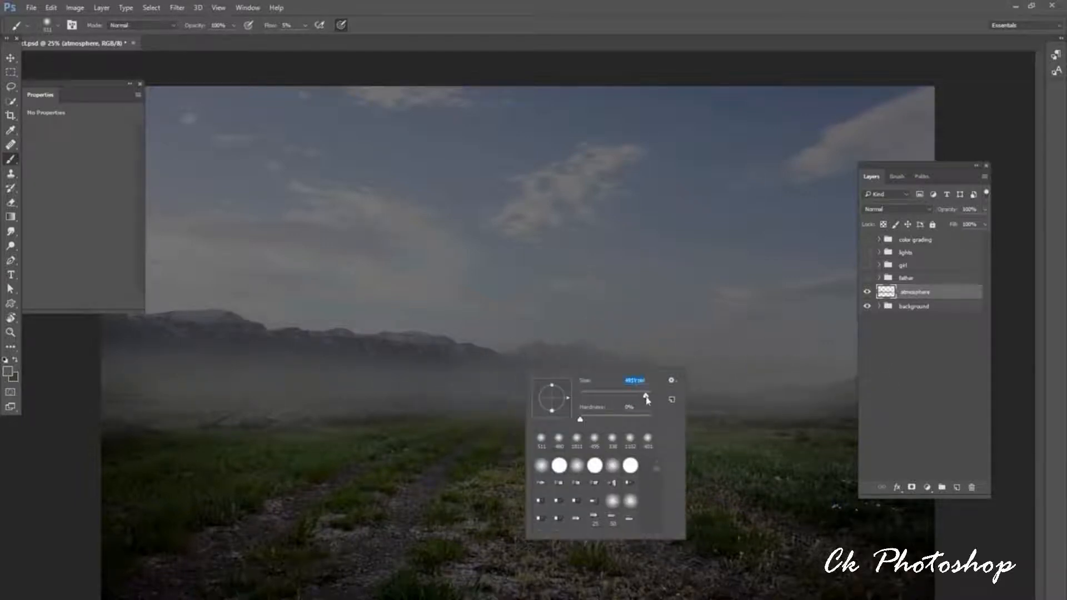
left_click_drag(646, 400, 648, 400)
left_click(710, 365)
right_click(525, 353)
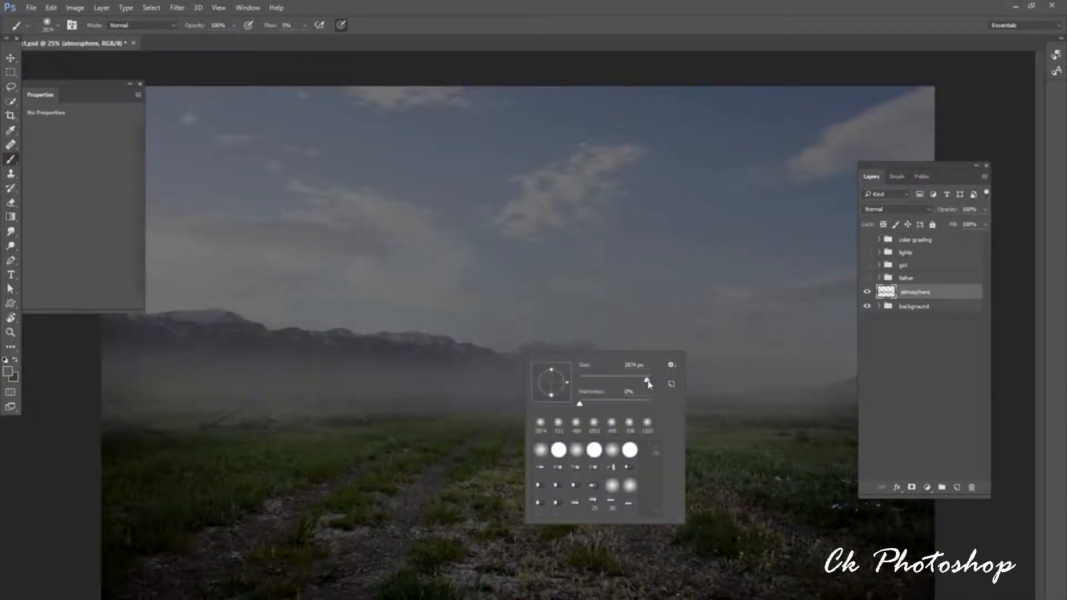
left_click(701, 355)
mouse_move(528, 353)
left_mouse_down()
mouse_move(239, 353)
mouse_move(710, 372)
left_mouse_up()
Switch to the soft brush of about 1011 px and paint more haze across the field below the mountains.
right_click(860, 377)
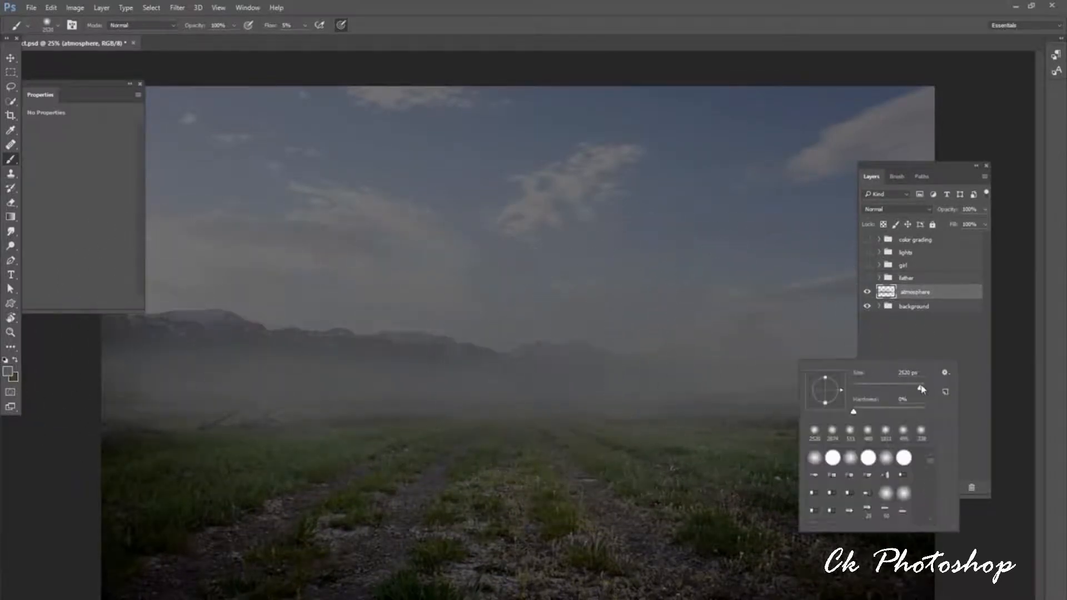
double_click(886, 430)
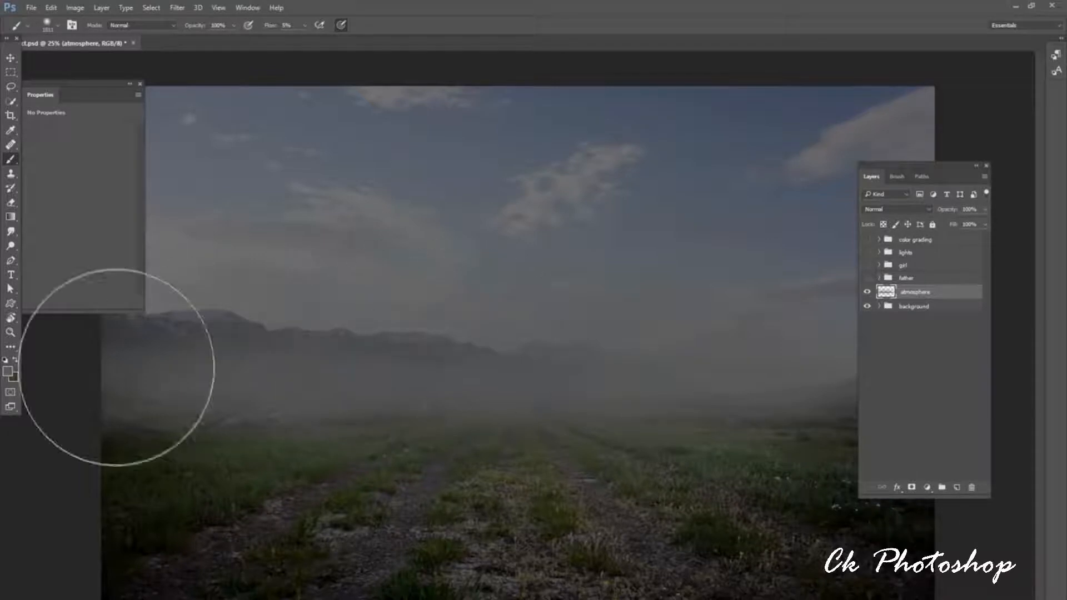
mouse_move(184, 417)
left_mouse_down()
mouse_move(503, 386)
mouse_move(834, 423)
mouse_move(871, 415)
left_mouse_up()
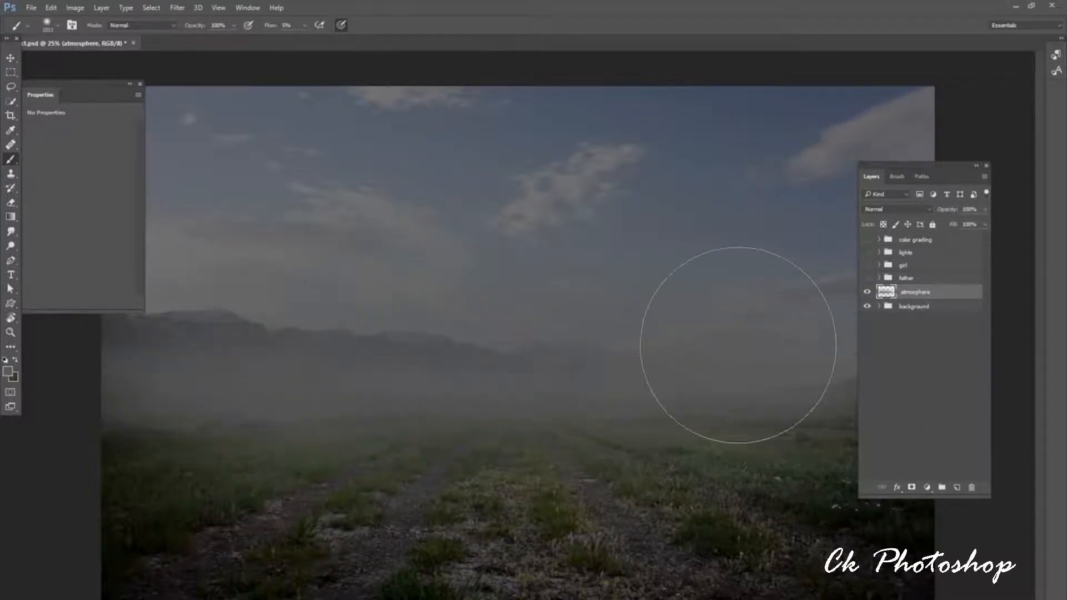
Make the father, girl, lights and color grading groups visible again.
left_click(867, 277)
left_click(867, 264)
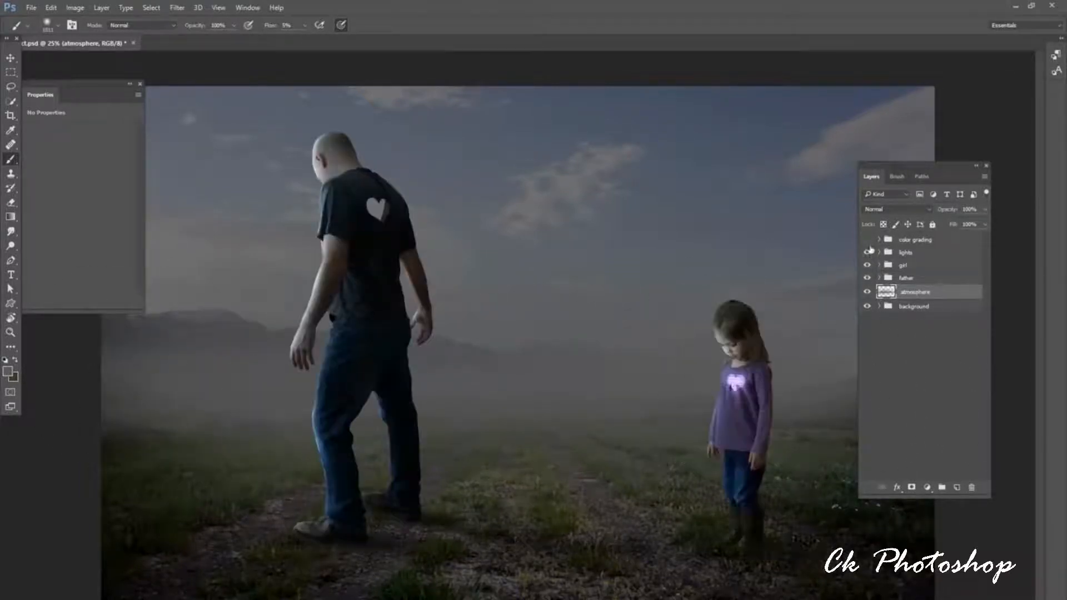
left_click(867, 252)
left_click(867, 240)
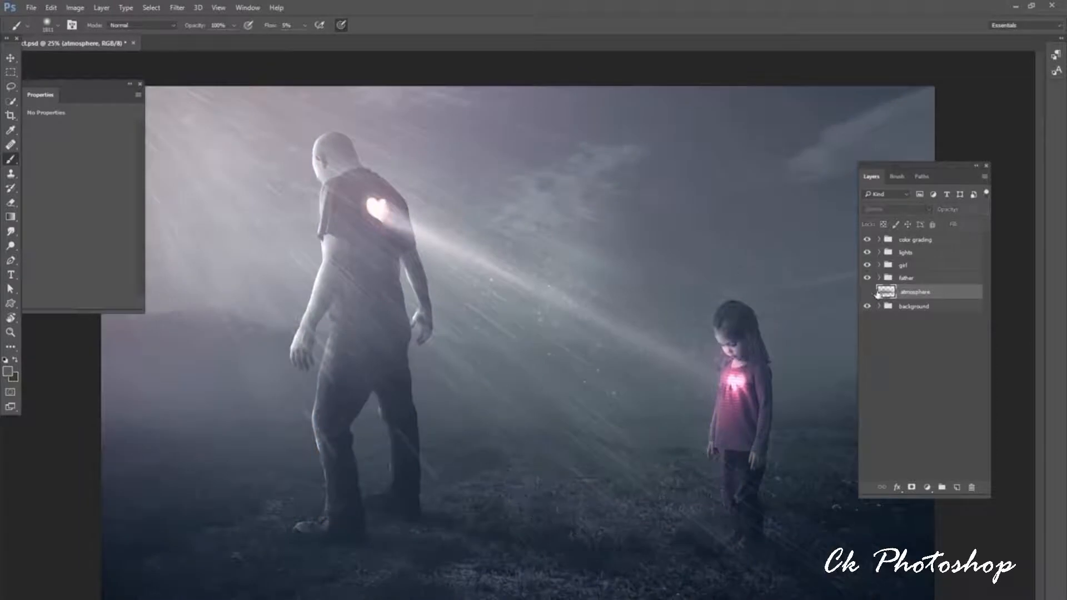
Toggle the atmosphere layer's visibility to compare the scene with and without the haze.
left_click(867, 291)
left_click(867, 292)
left_click(867, 292)
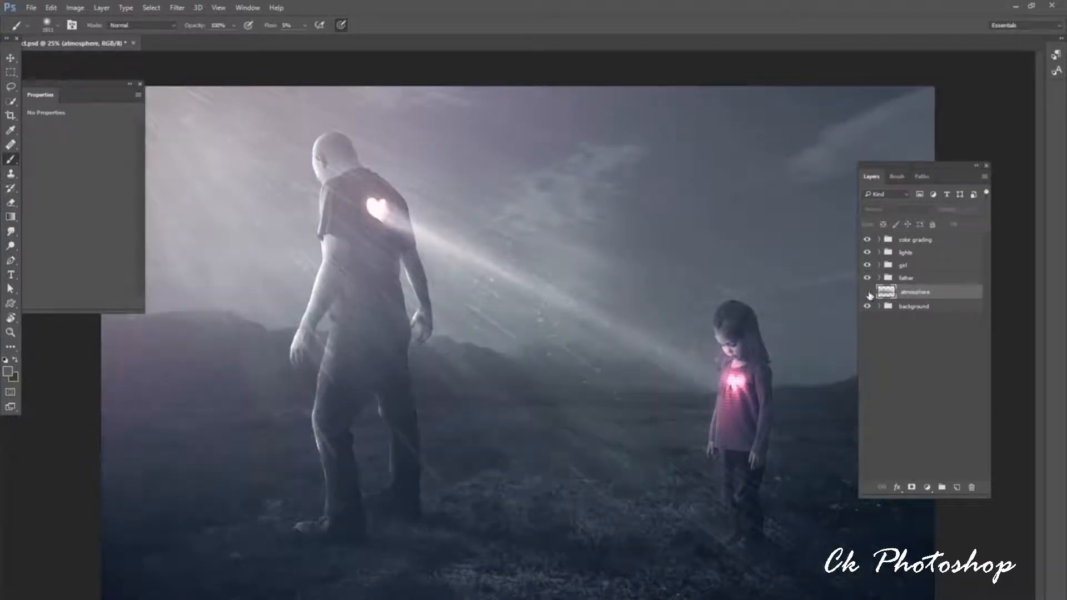
left_click(867, 292)
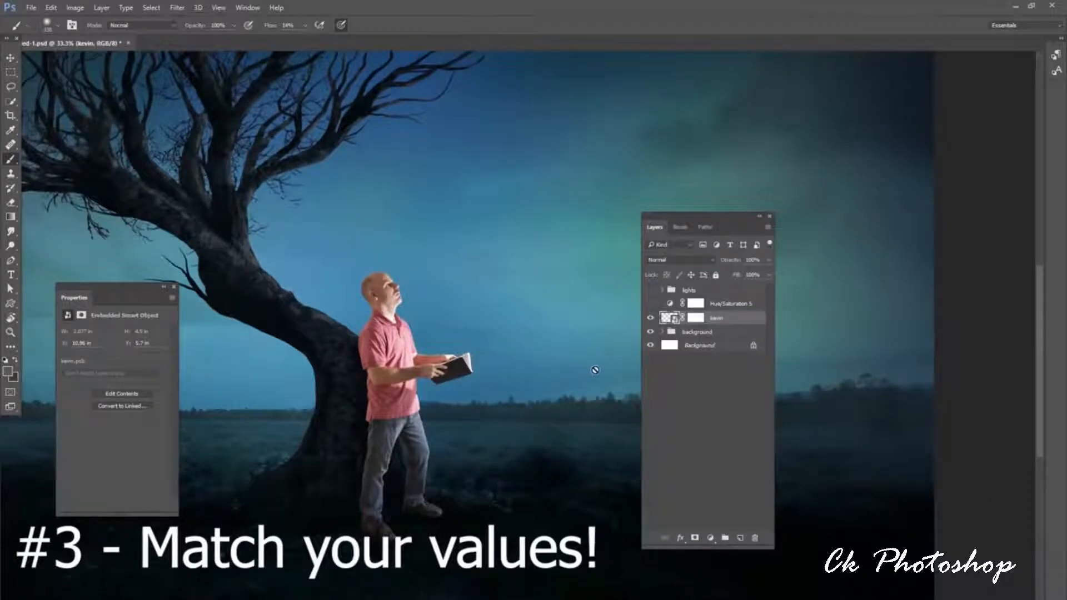
Turn on the desaturating Hue/Saturation 5 adjustment and add a Levels adjustment clipped to the man's layer.
left_click(651, 304)
left_click(723, 304)
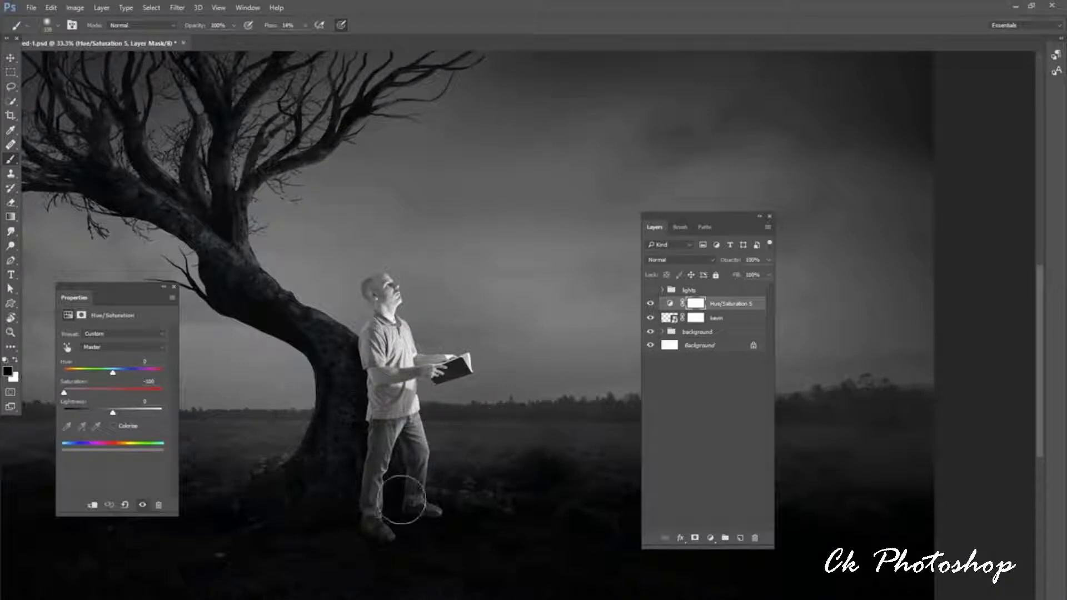
left_click(721, 320)
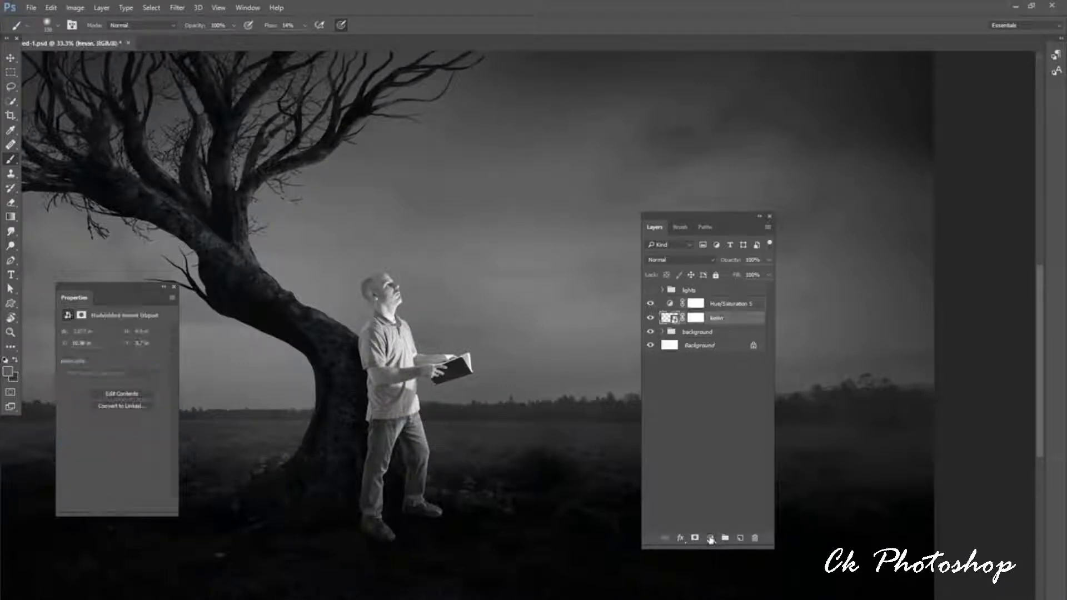
left_click(710, 538)
left_click(725, 357)
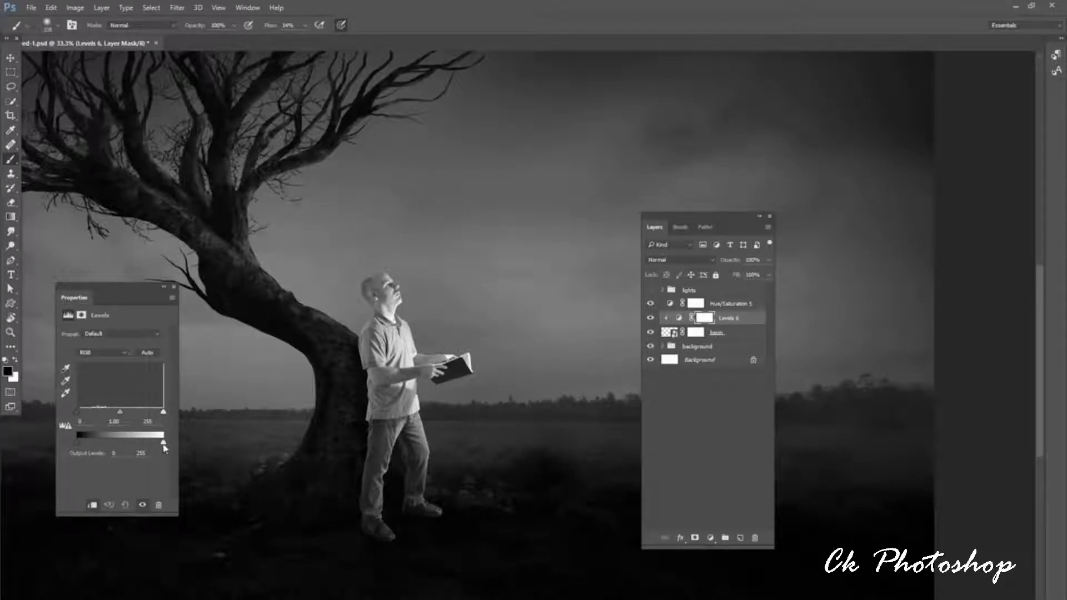
Lower the Levels output white to 67 and paint black on its mask along the man's front side to restore the light.
left_click_drag(163, 443, 100, 442)
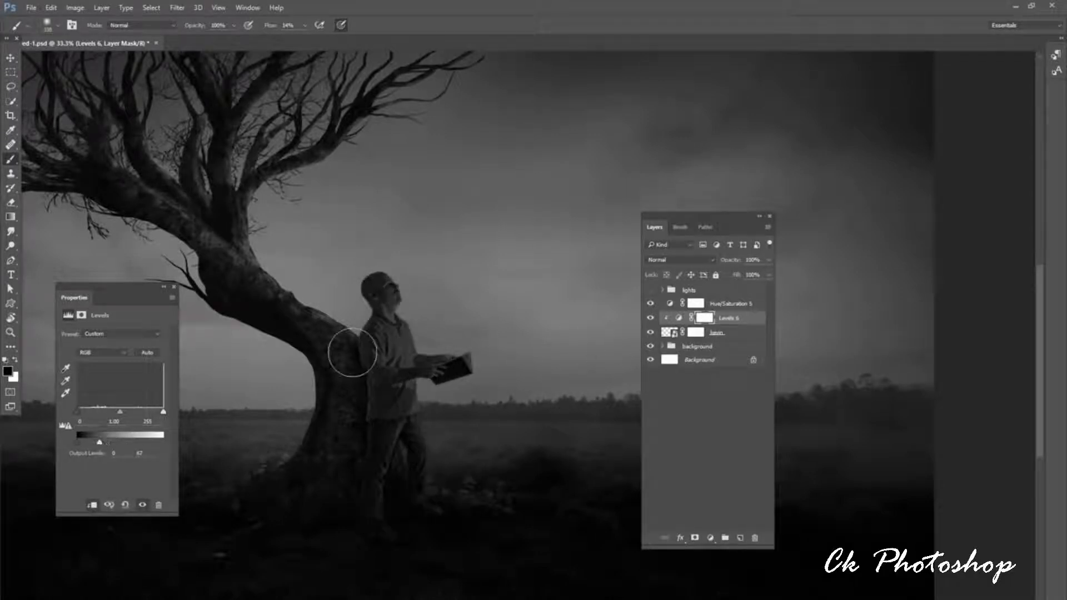
mouse_move(422, 284)
left_mouse_down()
mouse_move(393, 253)
mouse_move(417, 334)
mouse_move(399, 289)
mouse_move(434, 345)
mouse_move(477, 323)
mouse_move(461, 361)
left_mouse_up()
mouse_move(448, 429)
left_mouse_down()
mouse_move(445, 477)
mouse_move(425, 333)
mouse_move(410, 345)
mouse_move(424, 330)
left_mouse_up()
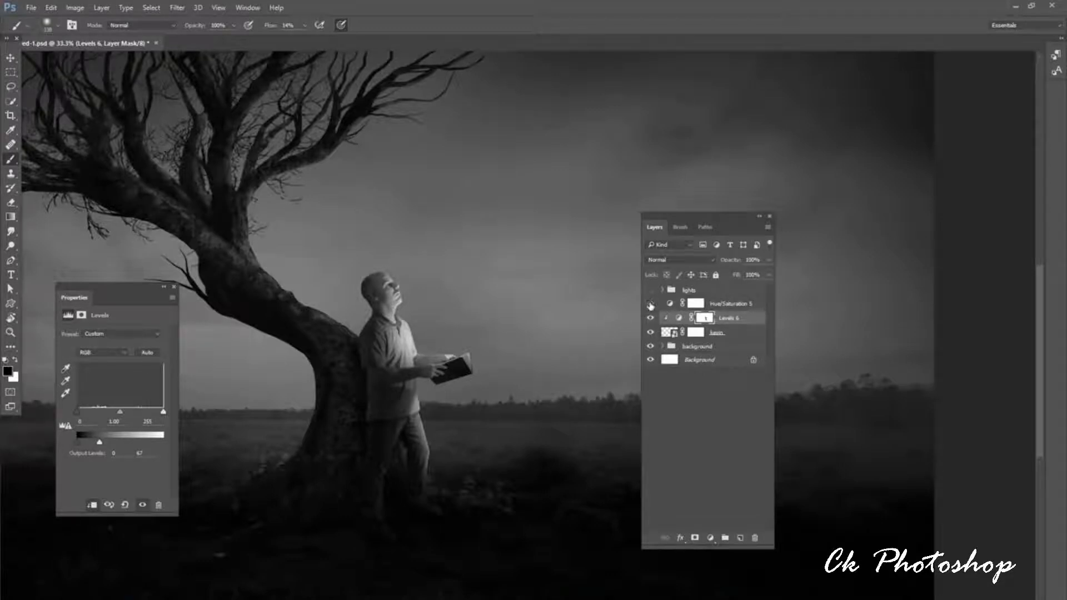
Hide the Hue/Saturation 5 adjustment and toggle the Levels adjustment to compare the man before and after shading.
left_click(650, 304)
left_click(650, 319)
left_click(650, 320)
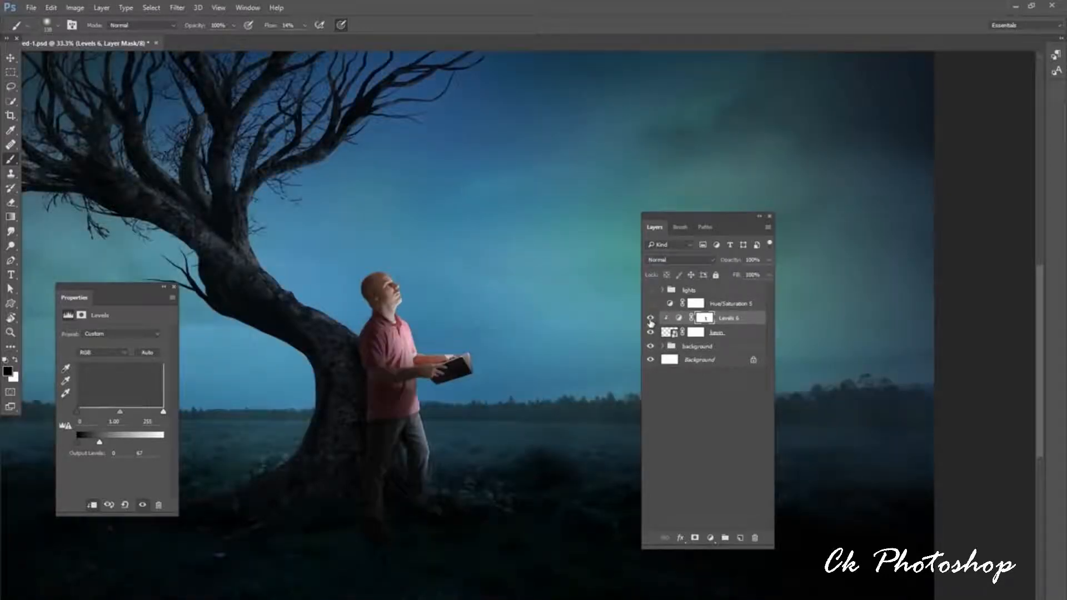
left_click(650, 319)
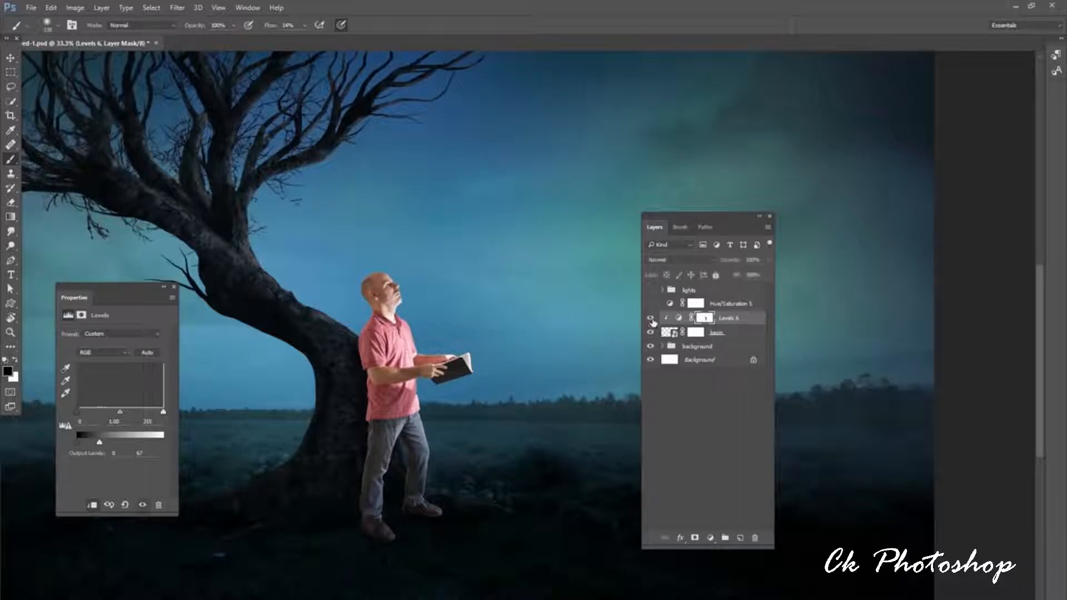
left_click(650, 319)
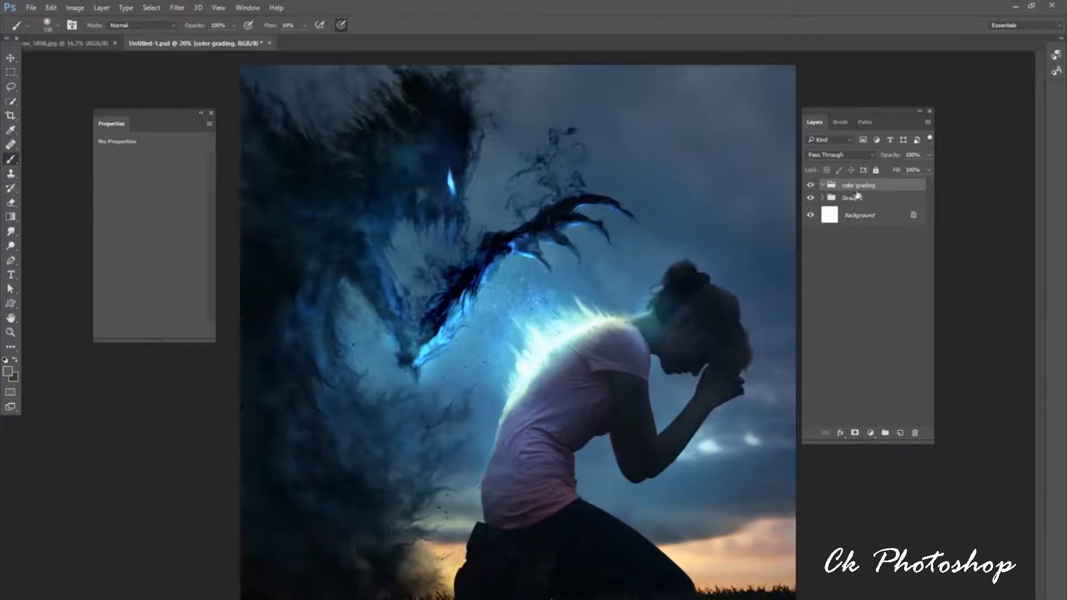
Add a Gradient Map adjustment in the color grading group with the red-to-orange gradient and set its blend mode to Hue.
left_click(868, 435)
left_click(880, 409)
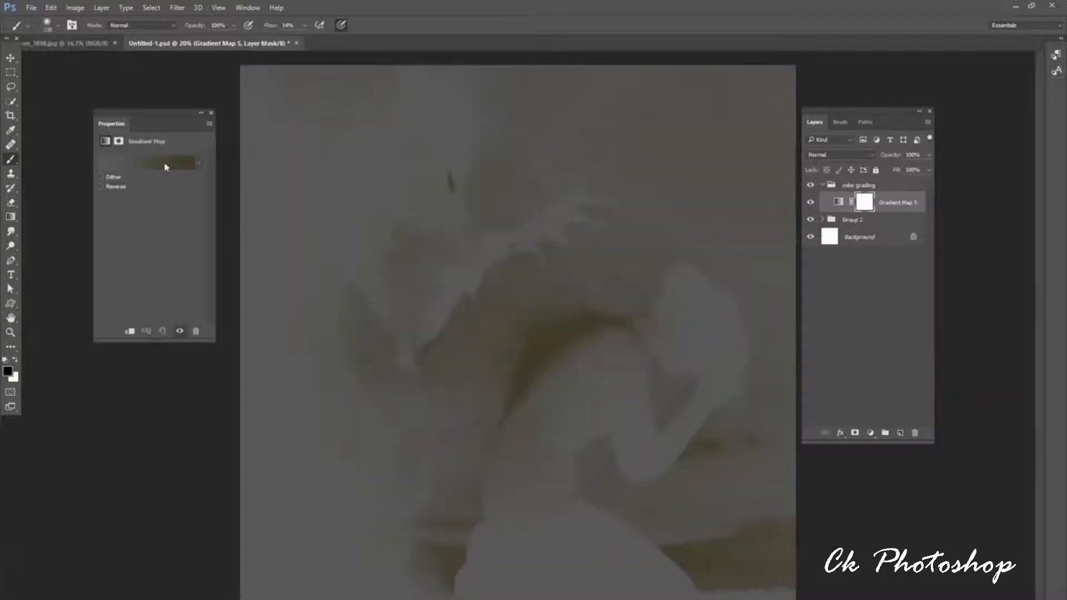
left_click(199, 163)
scroll(198, 201, "down", 3)
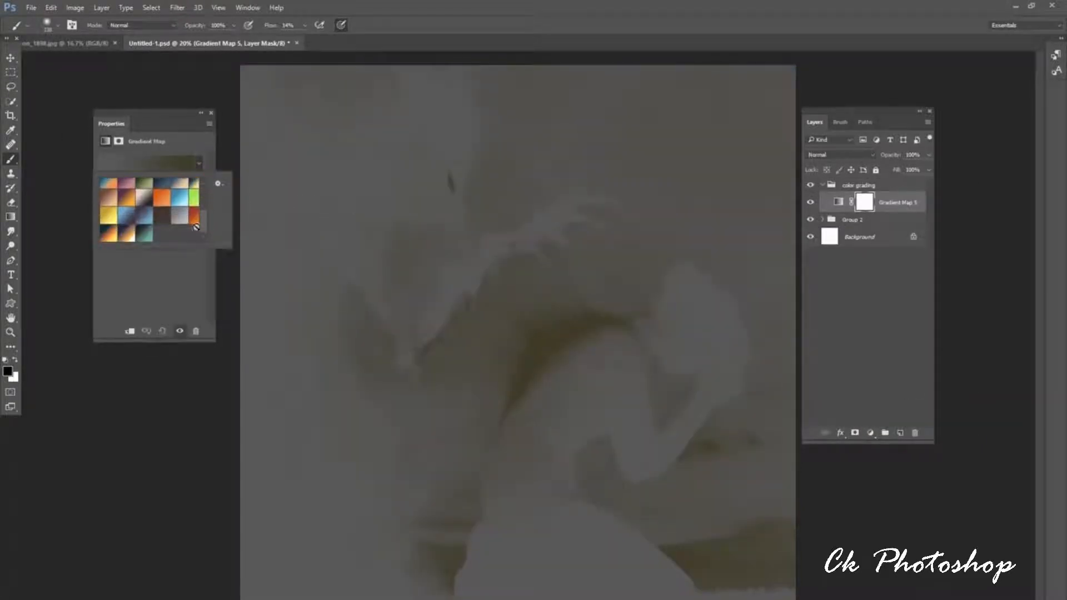
left_click(193, 221)
left_click(162, 140)
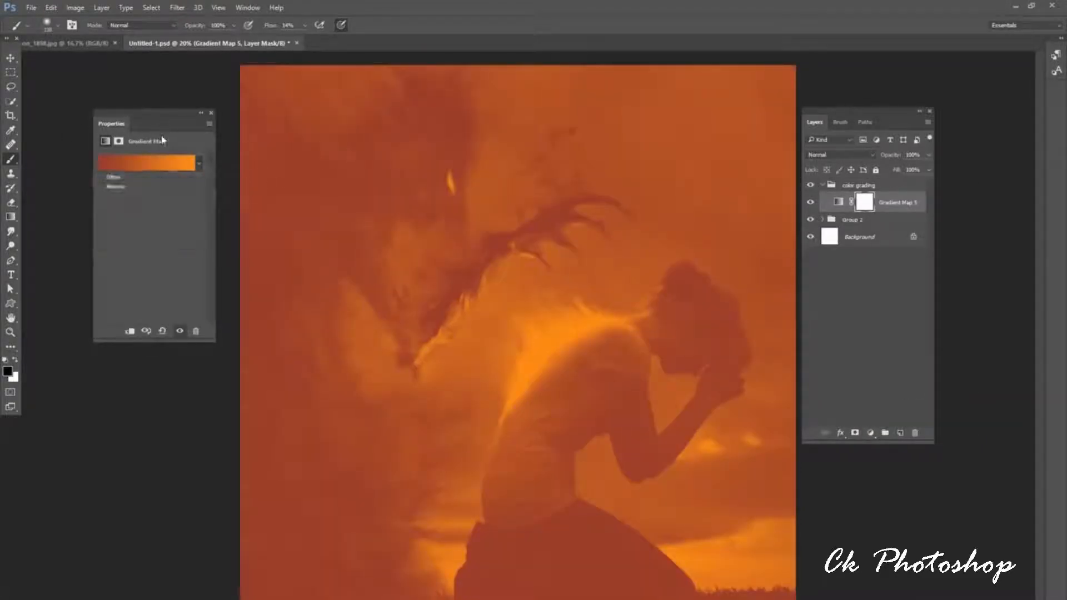
left_click(839, 155)
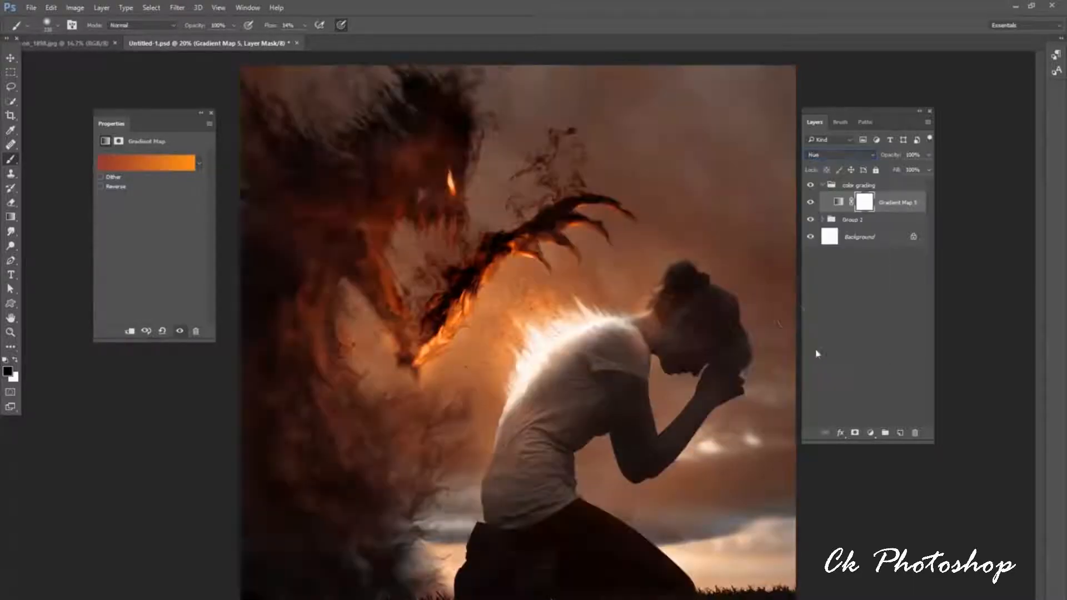
left_click(816, 352)
Add a Selective Color adjustment and, for Blacks, set Cyan to +10 and Yellow to -6.
left_click(870, 432)
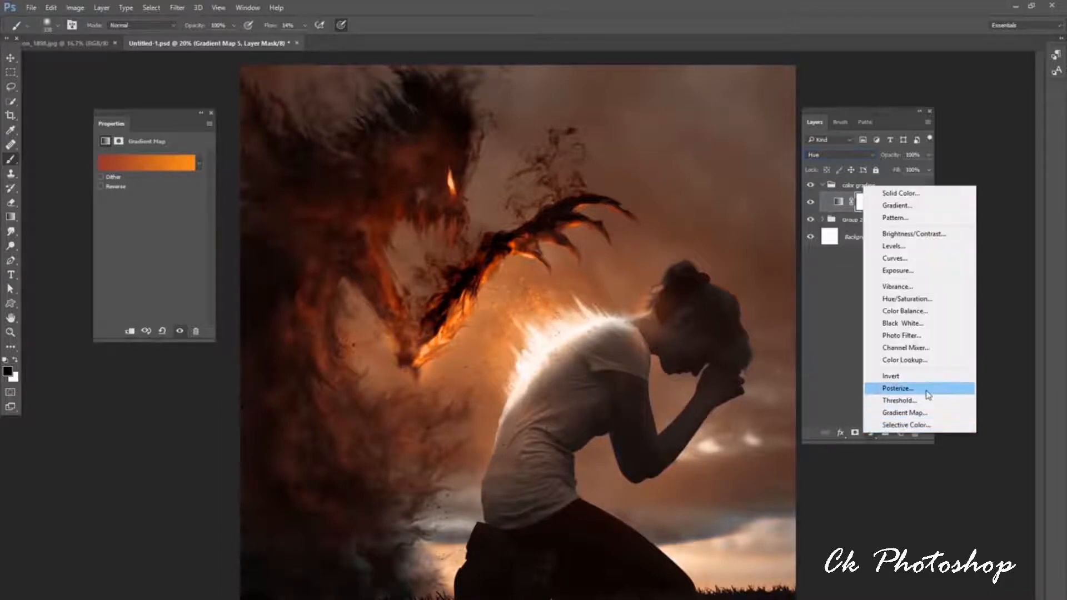
left_click(889, 428)
left_click(158, 172)
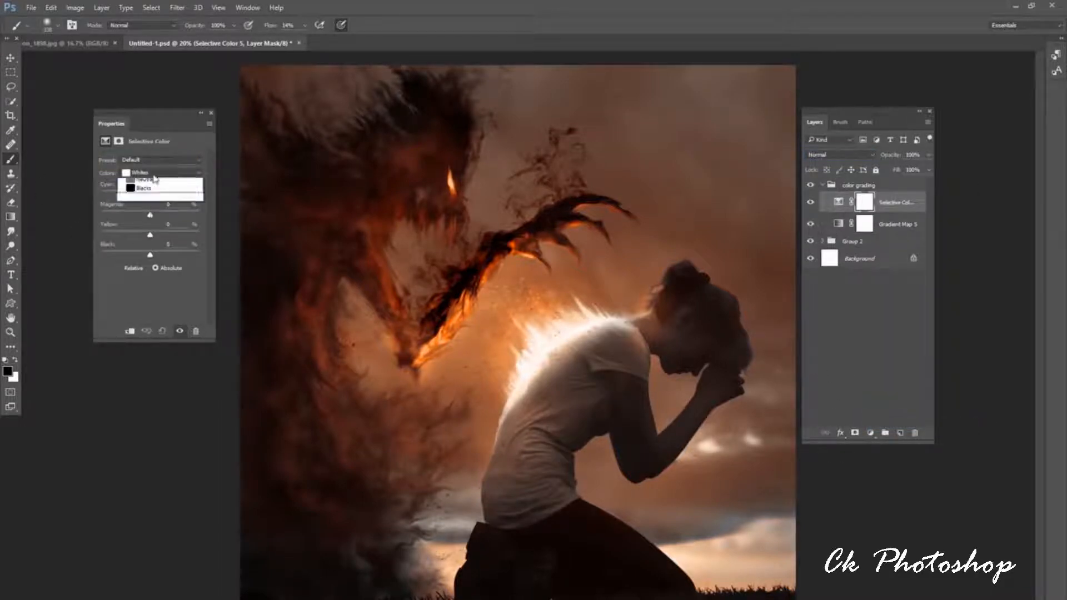
left_click(161, 247)
left_click(161, 174)
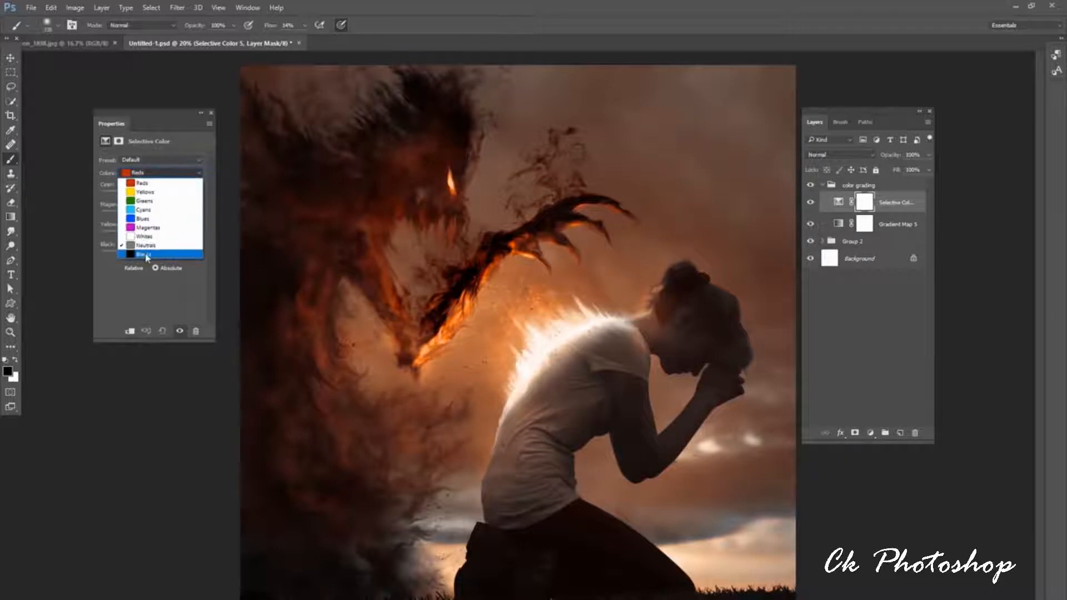
left_click(145, 255)
left_click_drag(151, 196, 155, 196)
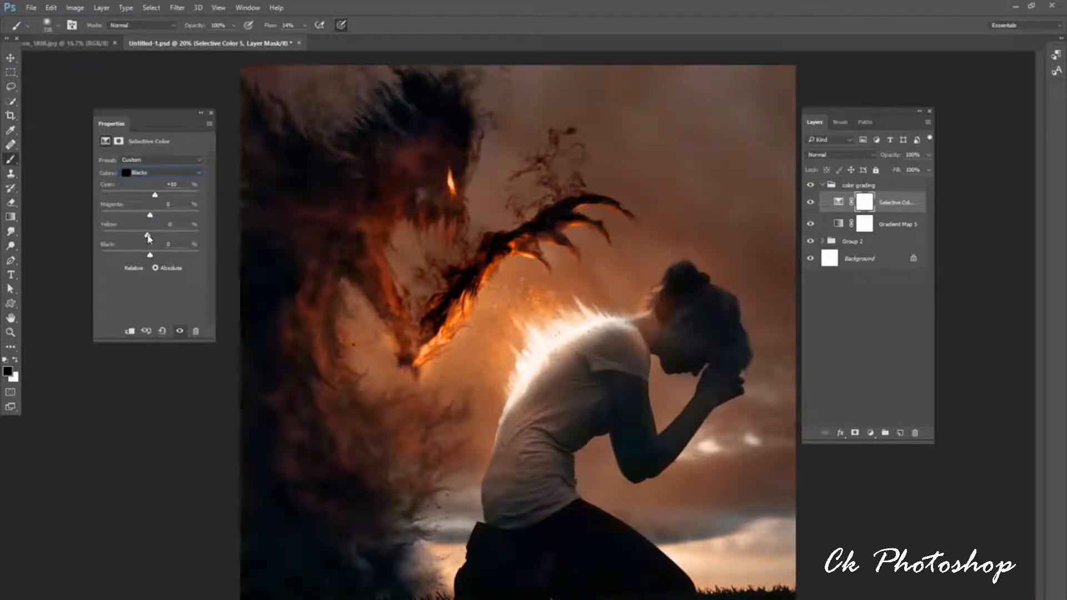
left_click_drag(149, 238, 147, 238)
Add a second Gradient Map adjustment above the Selective Color layer using the dark navy-to-blue gradient.
left_click(871, 433)
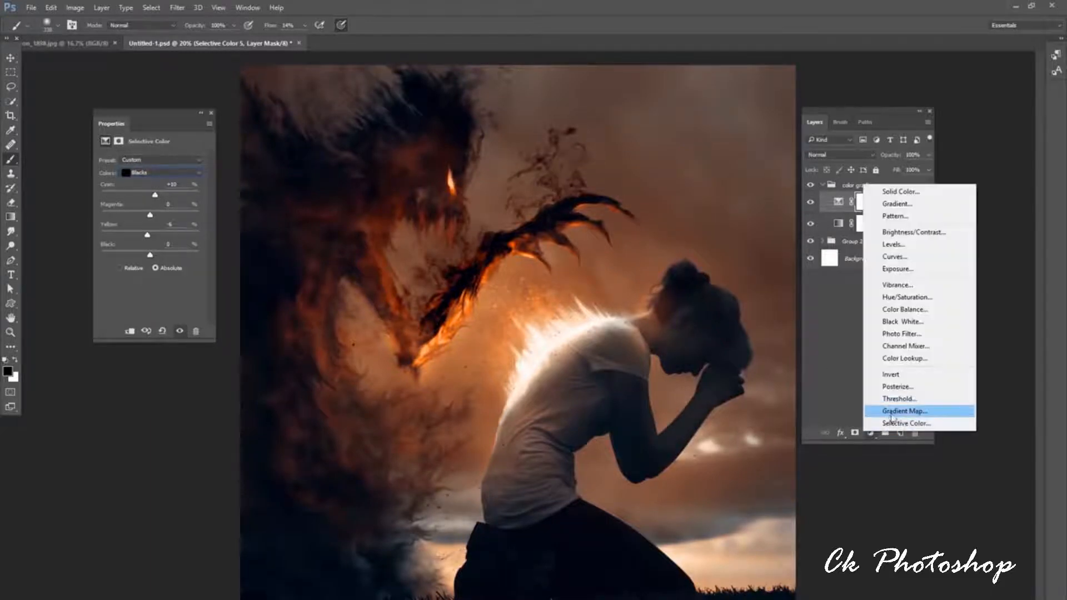
left_click(892, 412)
left_click(198, 162)
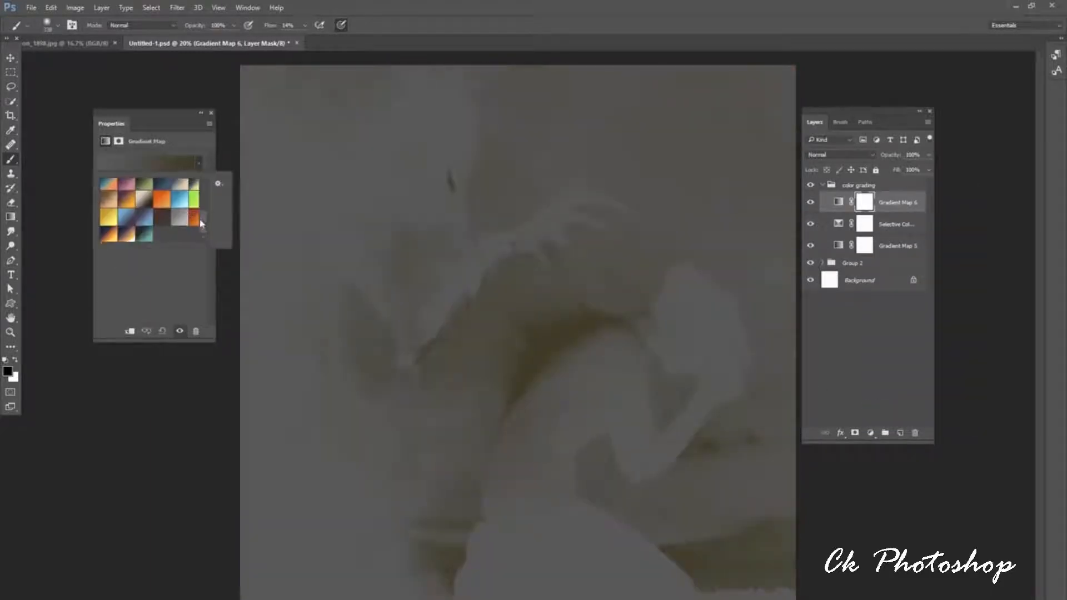
left_click_drag(201, 222, 190, 212)
left_click(163, 221)
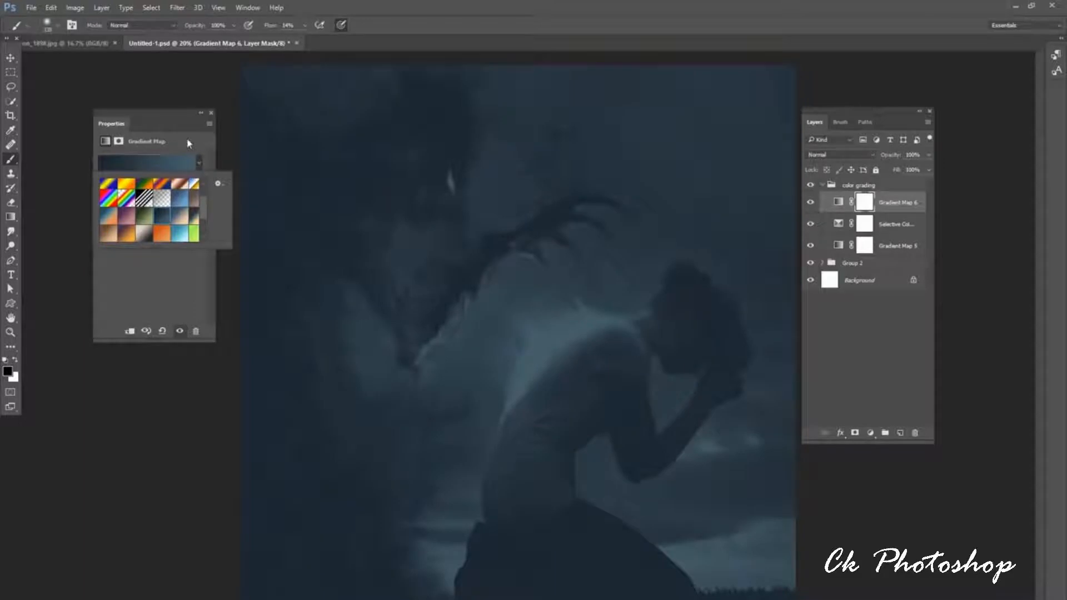
left_click(188, 143)
Set the blue Gradient Map's blend mode to Lighten and lower its opacity to about 43%.
left_click(849, 156)
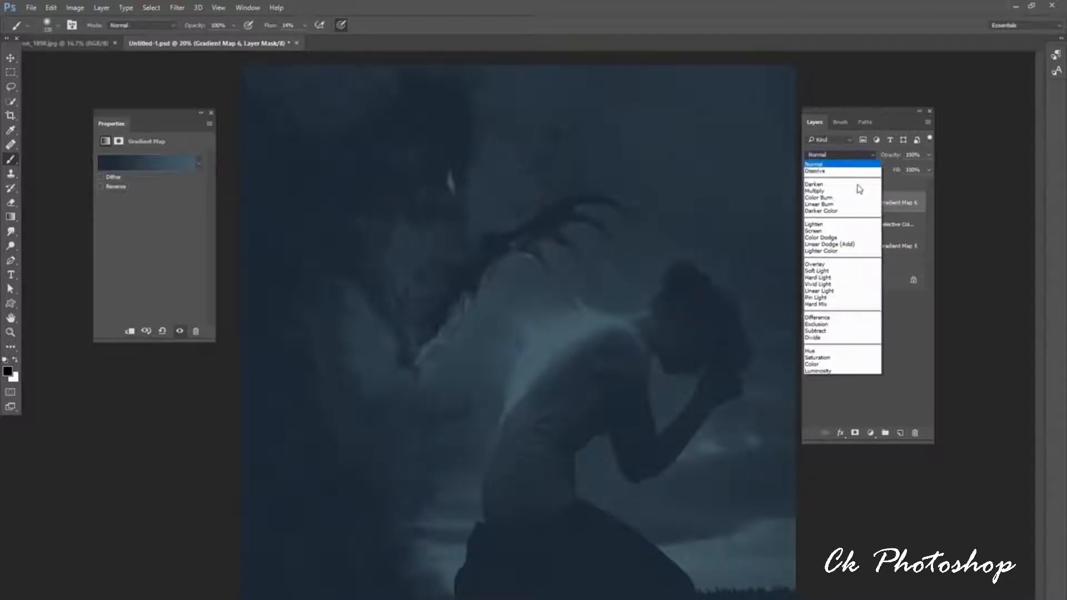
left_click(839, 224)
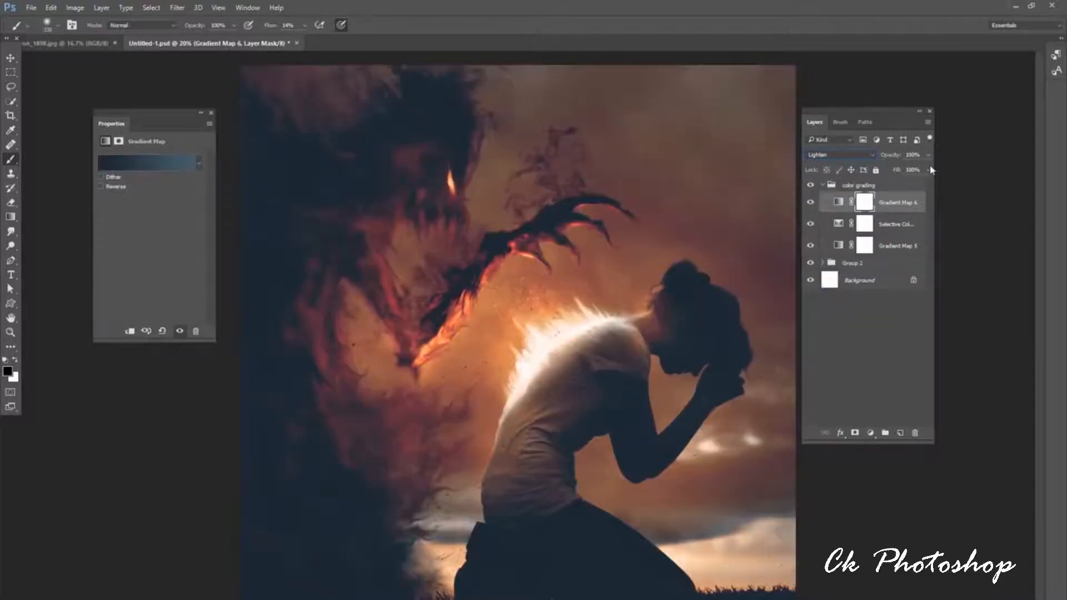
left_click(928, 155)
left_click_drag(927, 169, 899, 172)
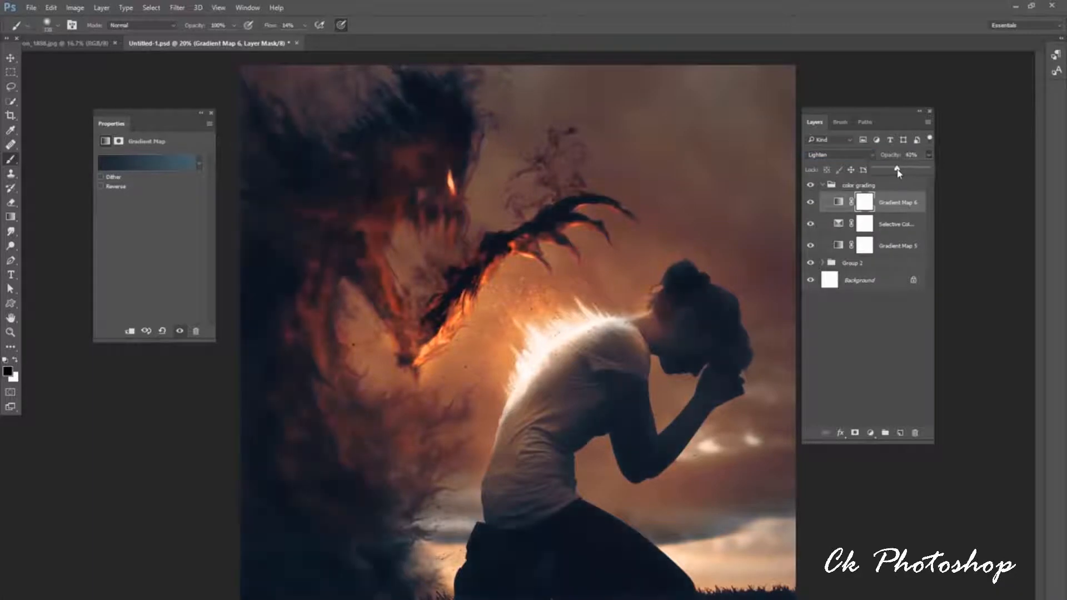
Collapse the color grading group and toggle its visibility to compare the image before and after grading.
left_click(821, 185)
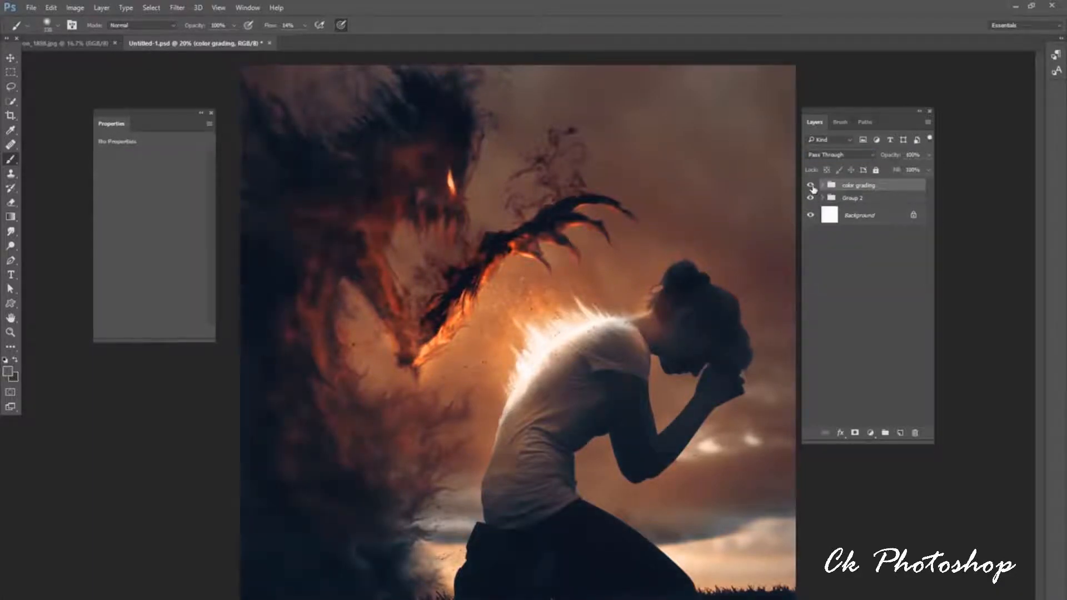
left_click(812, 187)
left_click(812, 187)
left_click(811, 188)
left_click(811, 188)
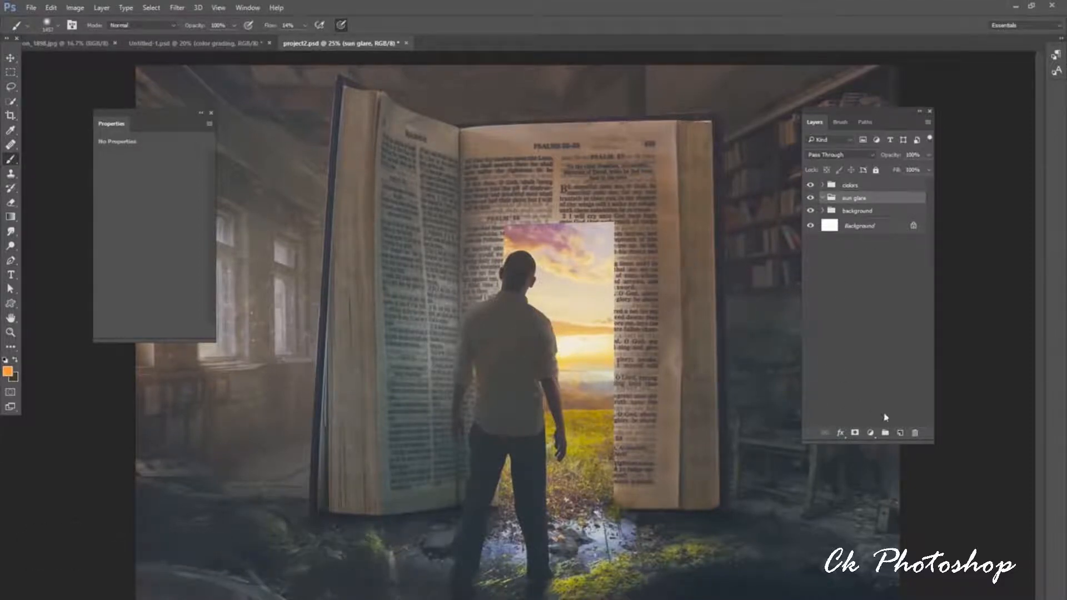
Hide the colors group and paint a small soft peach glow over the sun on a new sun glare layer set to Screen.
left_click(811, 185)
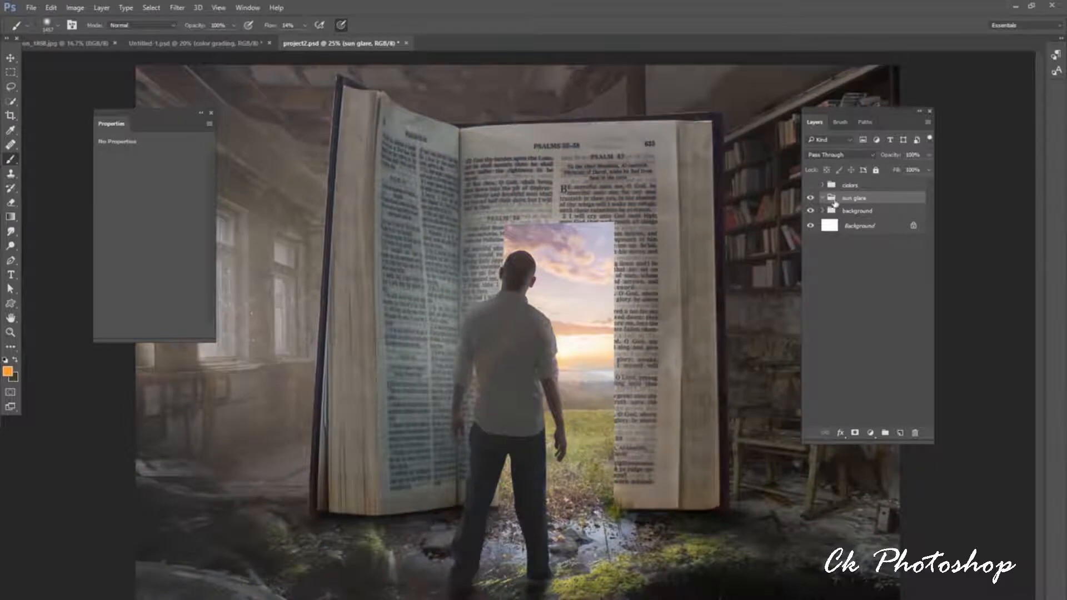
left_click(901, 433)
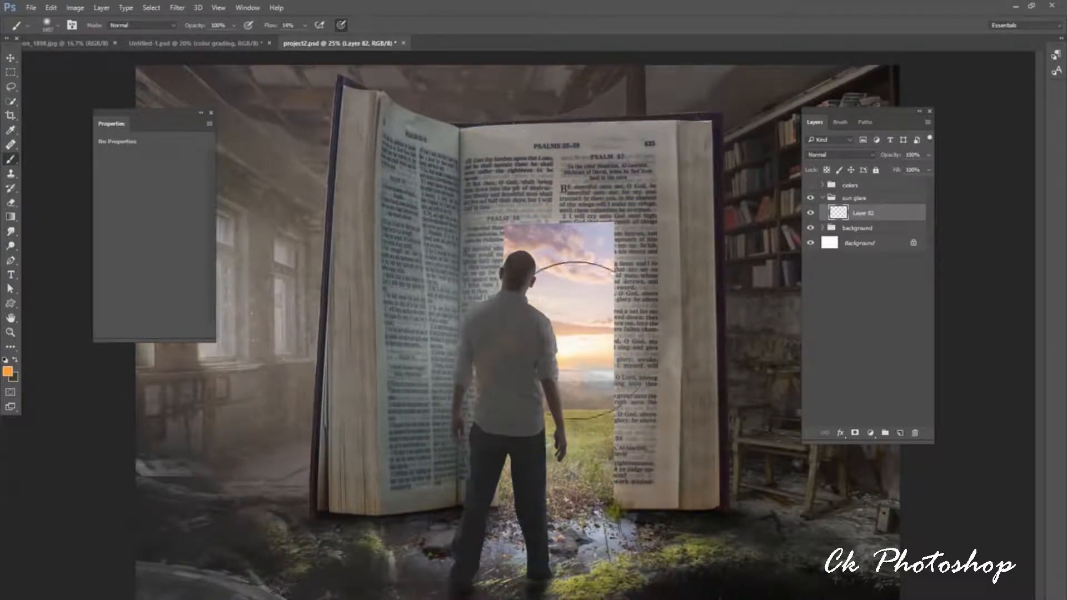
left_click(567, 330, "alt")
right_click(568, 330)
left_click_drag(690, 361, 686, 361)
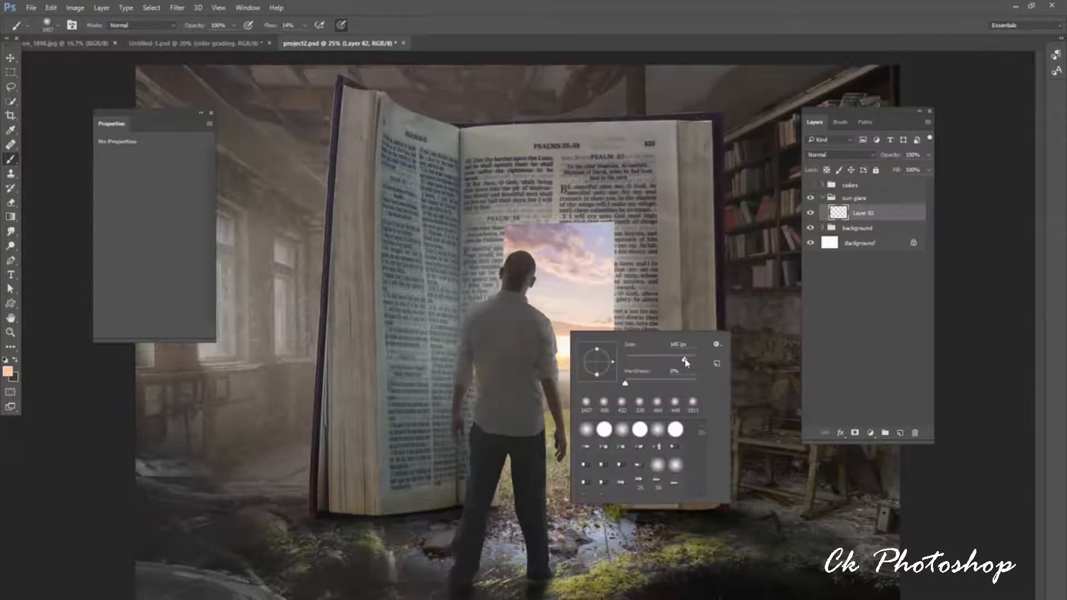
left_click(566, 341)
mouse_move(566, 344)
left_mouse_down()
mouse_move(576, 345)
mouse_move(564, 329)
left_mouse_up()
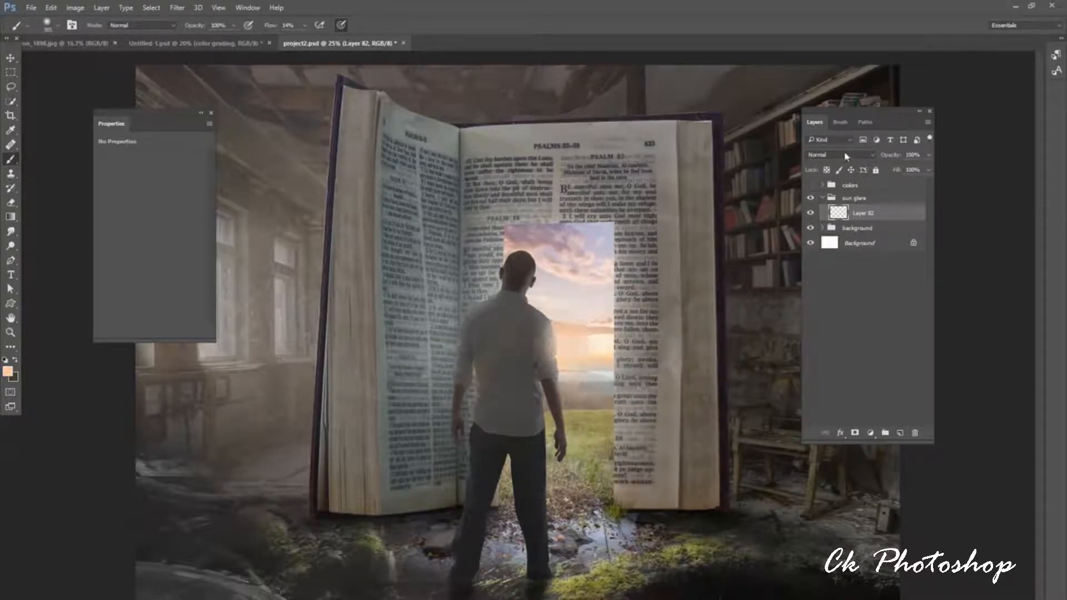
left_click(841, 154)
left_click(848, 234)
On another new layer, paint a much larger soft peach glow around the sun and set the layer to Screen.
left_click(901, 433)
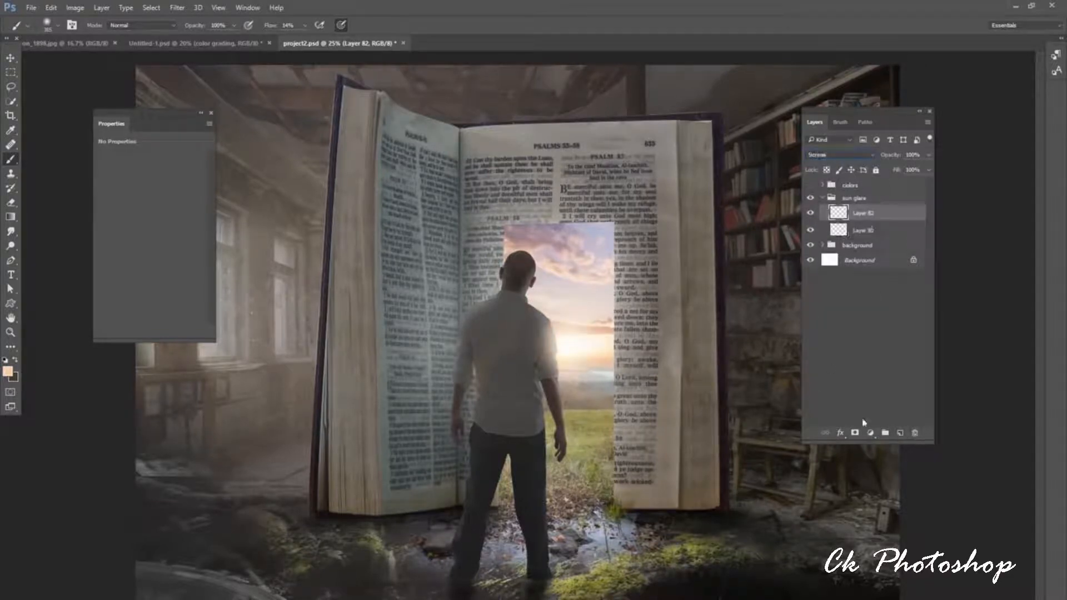
right_click(567, 357)
left_click_drag(683, 388, 686, 386)
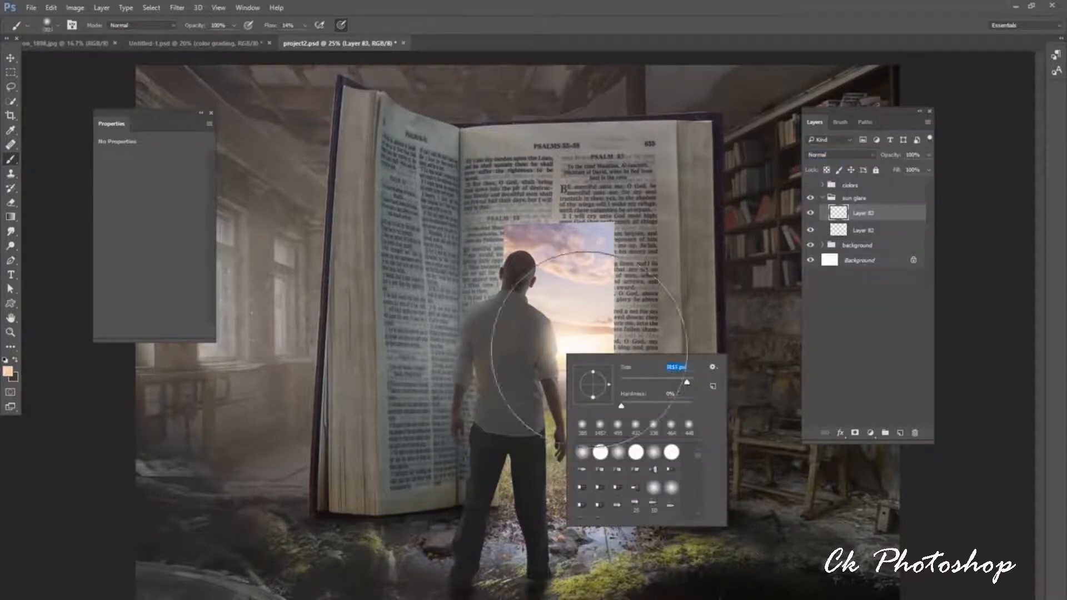
left_click_drag(582, 342, 573, 354)
left_click(840, 155)
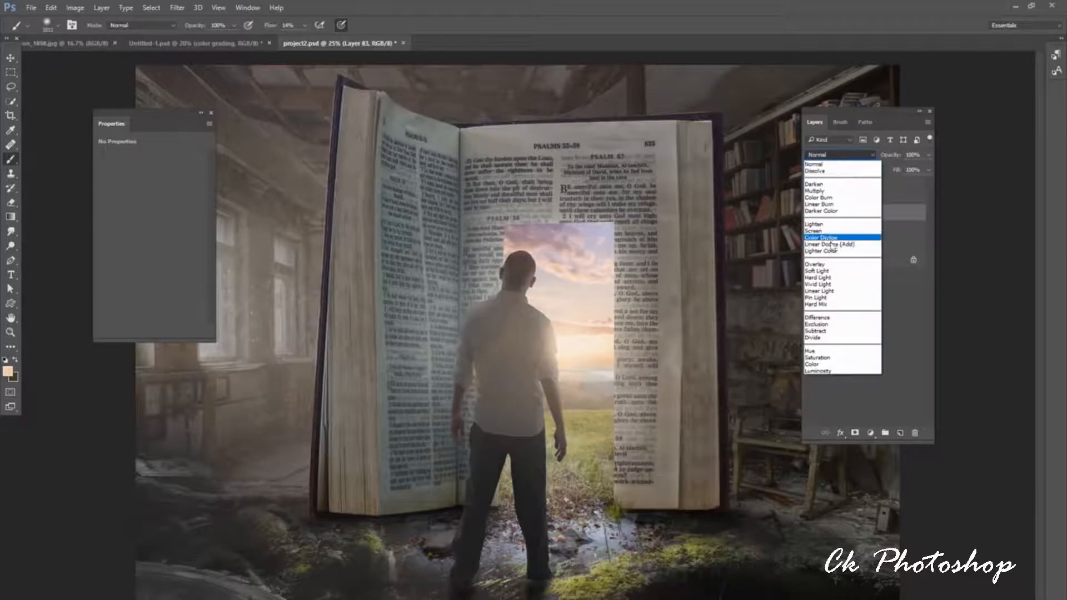
left_click(840, 231)
Add a third layer in the sun glare group and change the foreground colour to a more saturated orange.
left_click(900, 432)
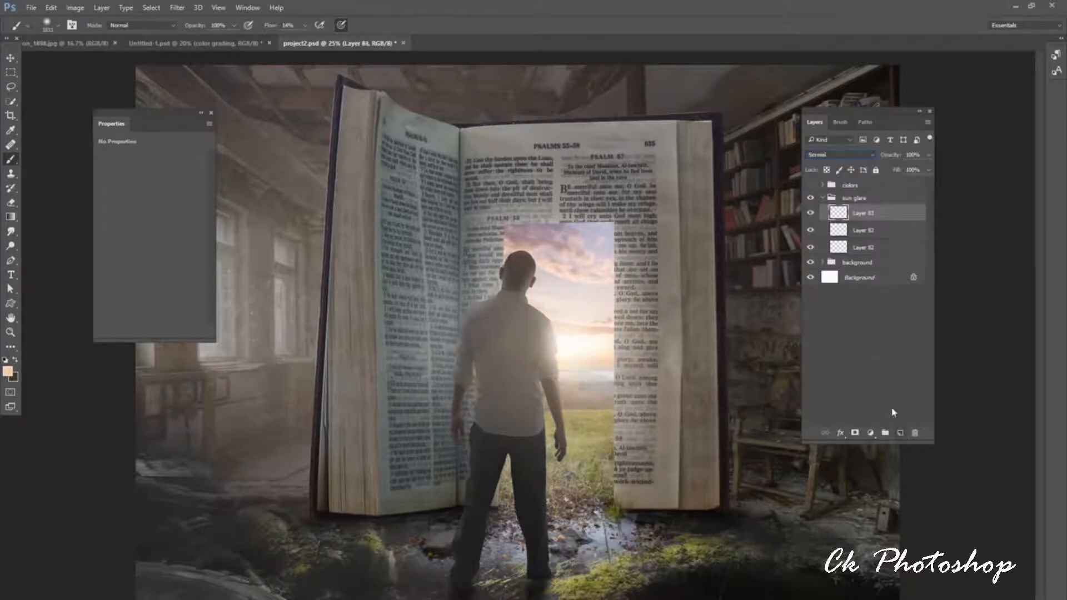
left_click(10, 372)
left_click_drag(646, 239, 655, 216)
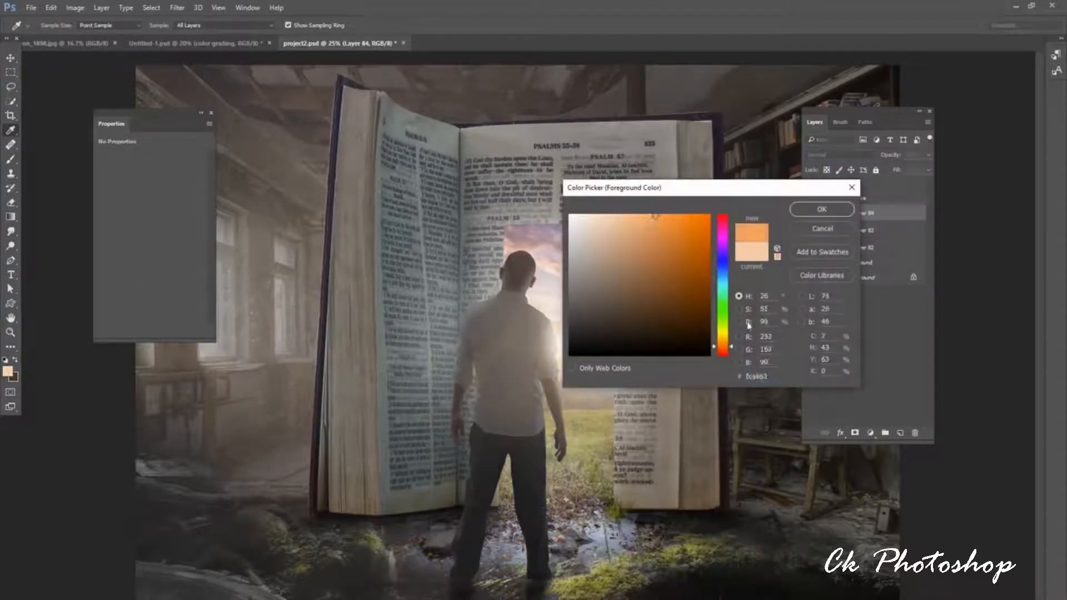
left_click_drag(723, 347, 679, 360)
left_click(663, 215)
left_click(810, 210)
Paint orange across the sun and the man's adjacent arm with a soft brush of about 480 px, and set the layer to Overlay.
right_click(582, 336)
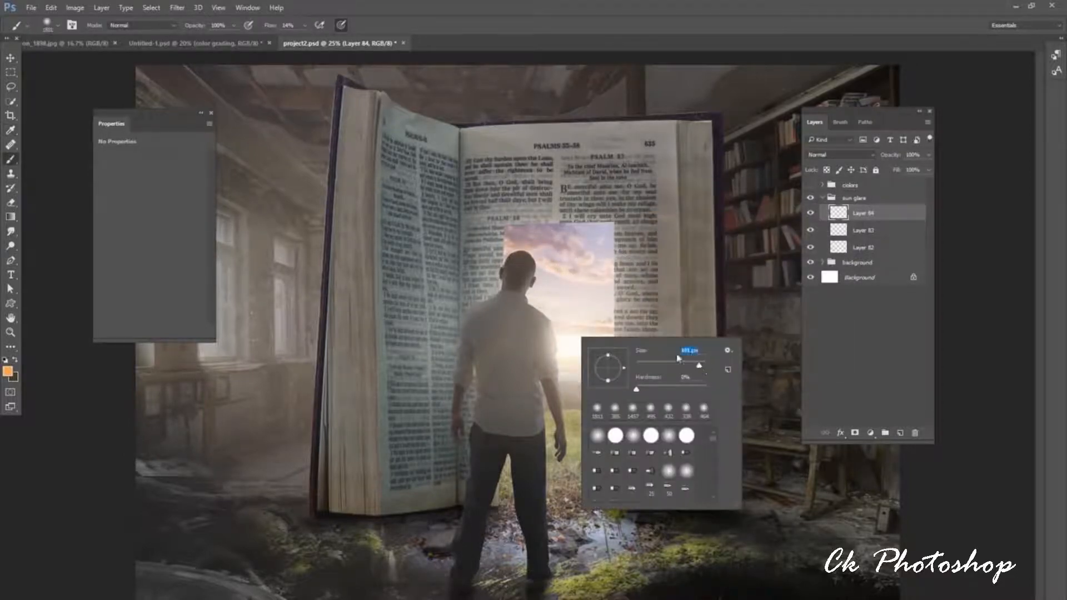
left_click(563, 340)
left_click_drag(562, 340, 624, 326)
left_click(839, 155)
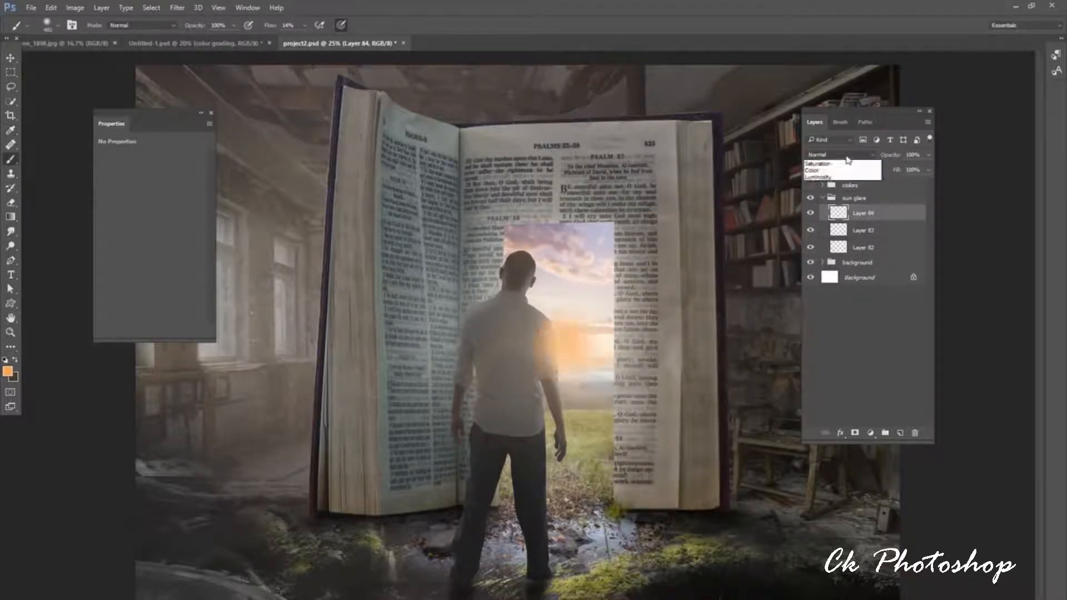
left_click(838, 264)
Add a fourth sun glare layer and paint orange light on the man's sunlit shoulder and arm with a smaller soft brush.
left_click(900, 432)
right_click(538, 363)
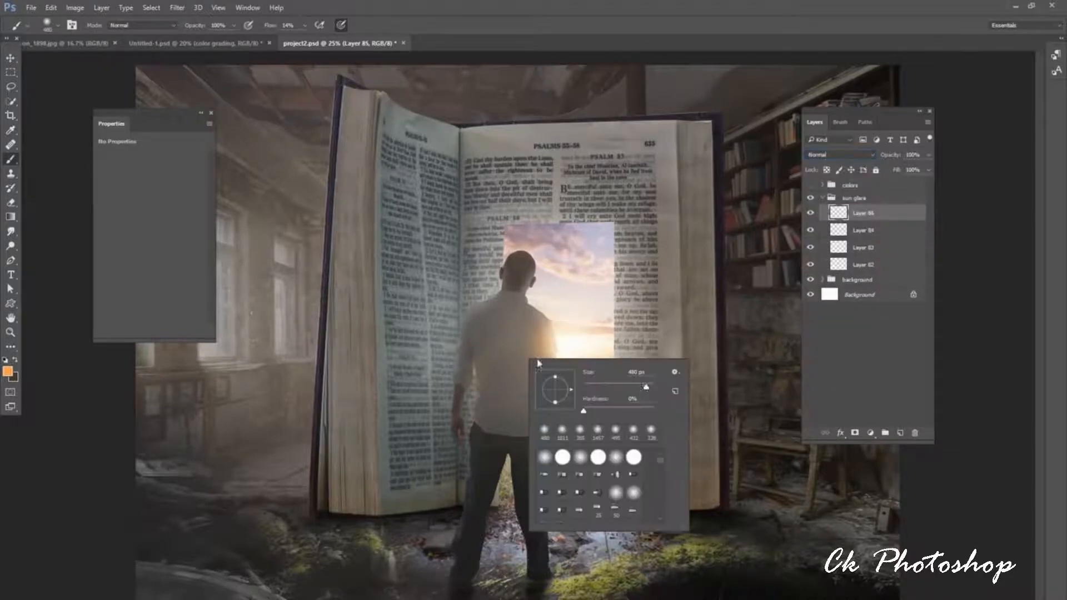
left_click_drag(649, 389, 644, 388)
left_click(569, 329)
left_click_drag(569, 329, 542, 364)
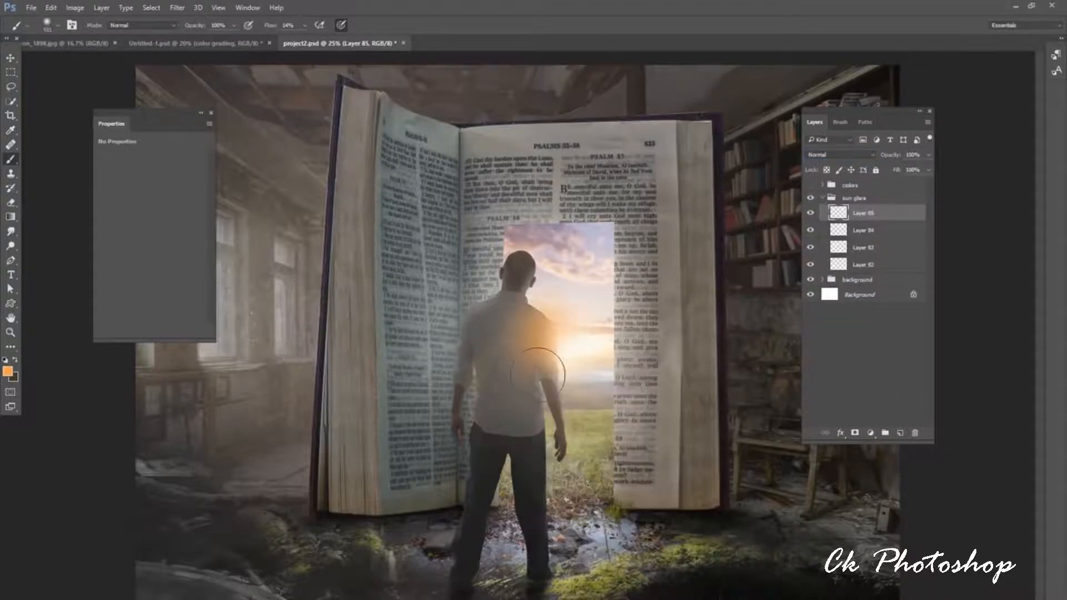
Enlarge the brush slightly, extend the orange over the sky around the sun, and set this layer to Overlay.
right_click(573, 341)
left_click_drag(682, 367, 684, 368)
left_click(566, 326)
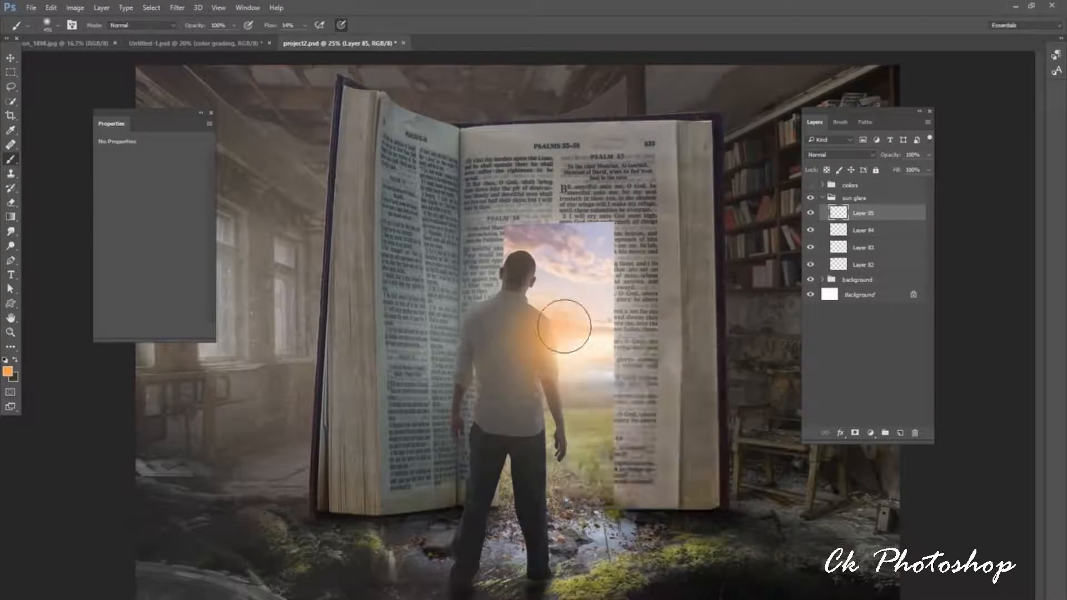
mouse_move(565, 326)
left_mouse_down()
mouse_move(572, 384)
mouse_move(534, 343)
mouse_move(595, 337)
mouse_move(551, 299)
mouse_move(586, 363)
left_mouse_up()
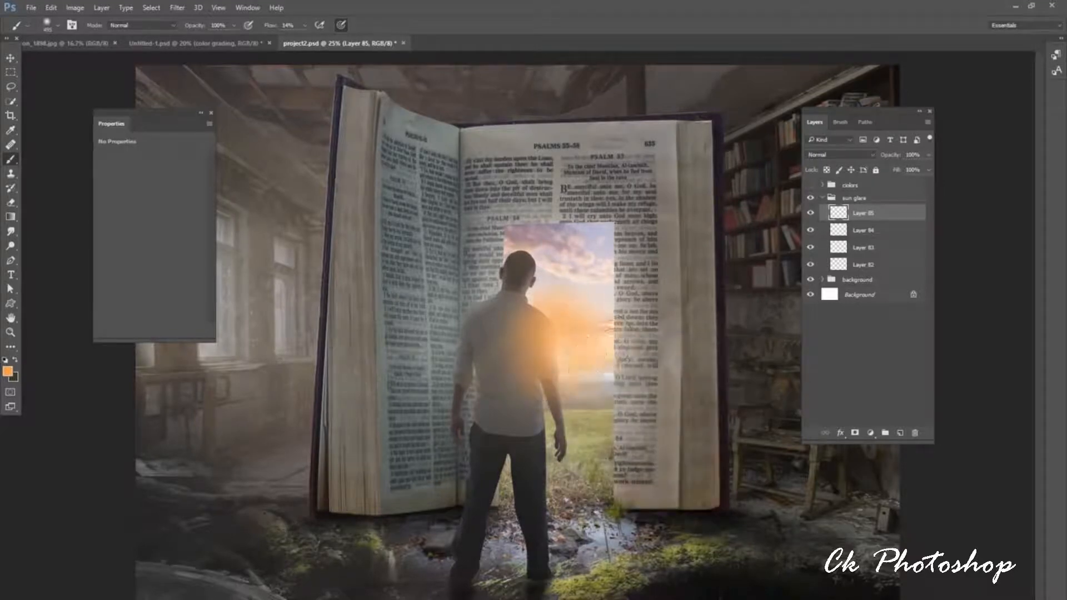
left_click(841, 154)
left_click(829, 260)
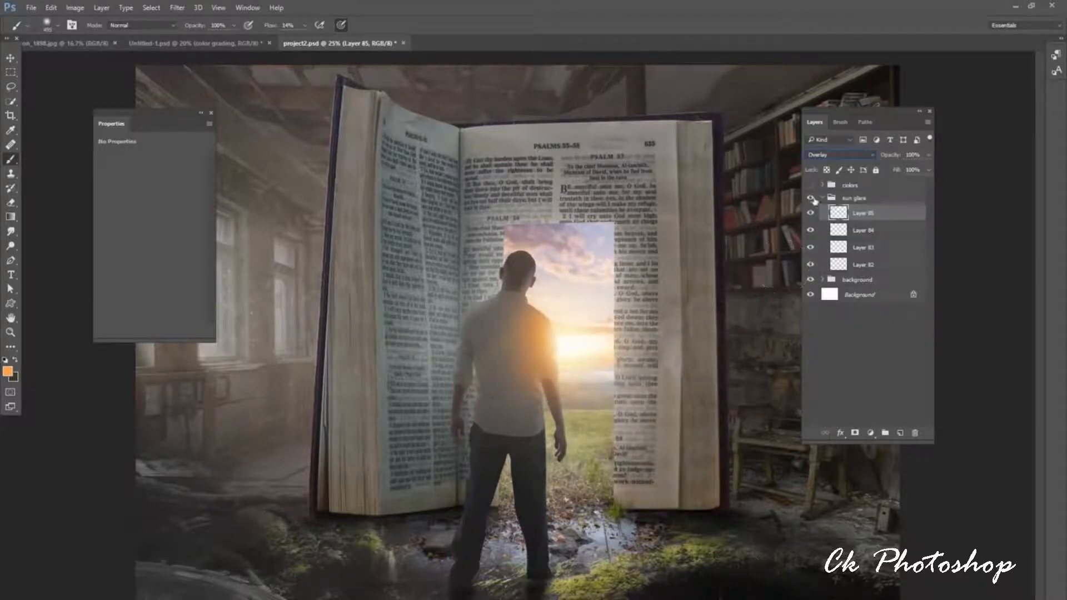
Show the colors group again, collapse the sun glare group and toggle its visibility to compare the scene with and without the glare.
left_click(811, 185)
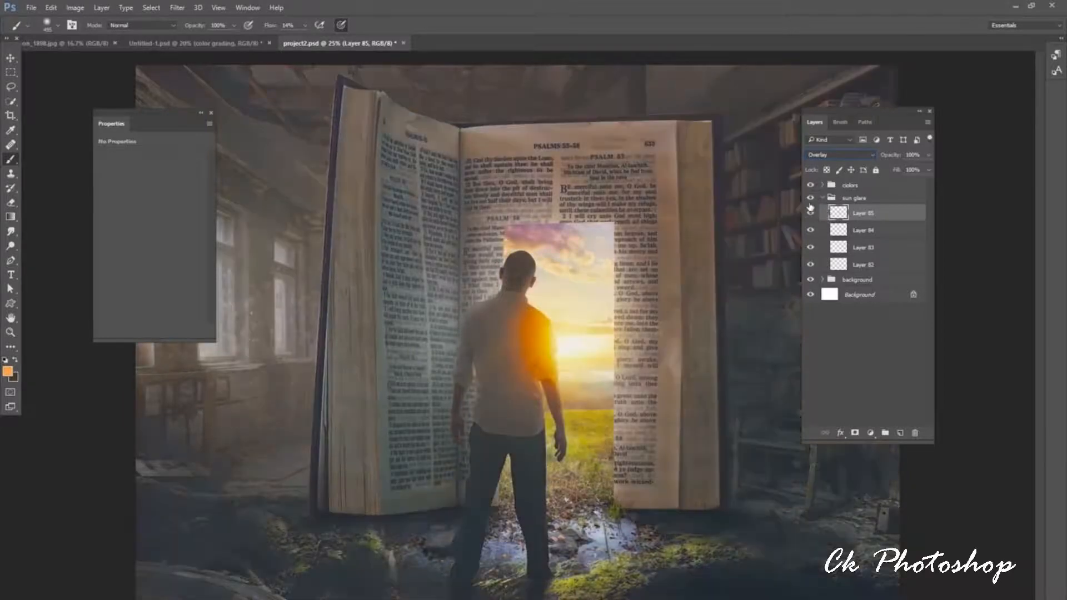
left_click(823, 199)
left_click(811, 198)
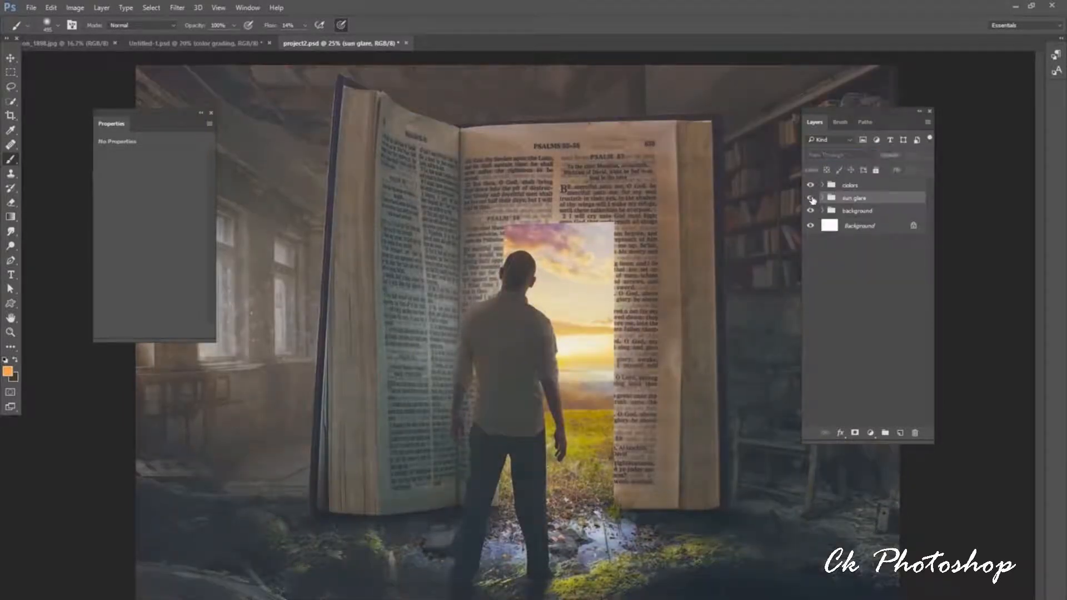
left_click(811, 199)
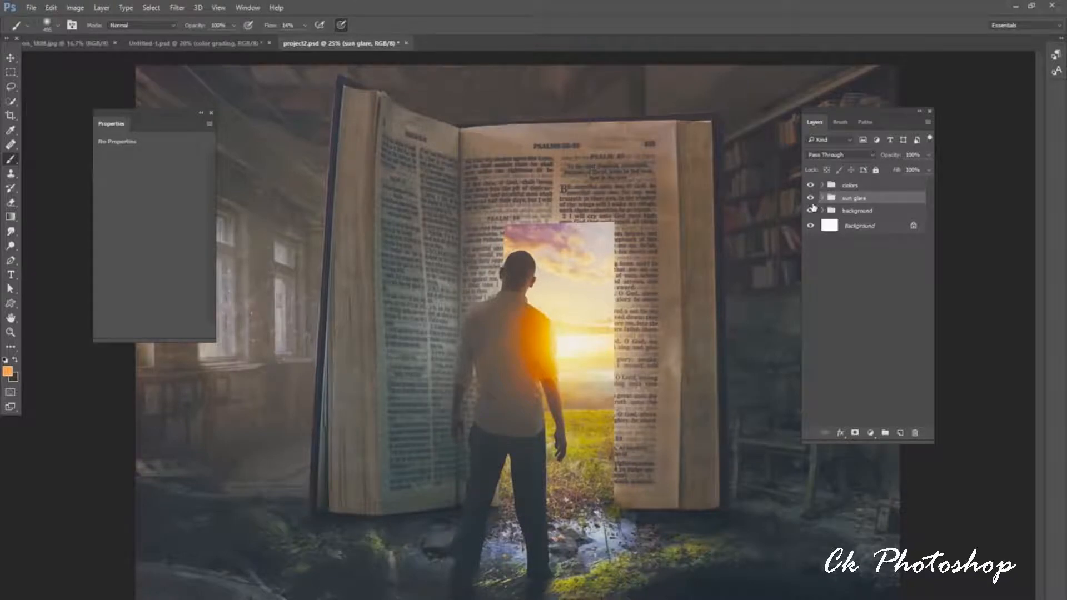
Hide and show the sun glare group once more to compare the scene.
left_click(811, 199)
left_click(811, 199)
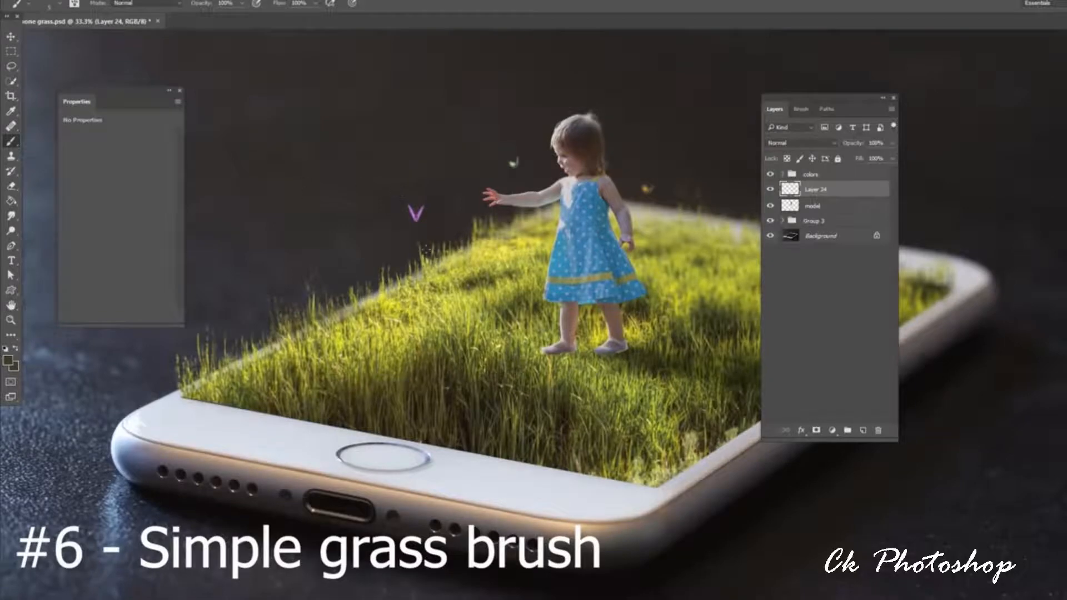
Set up a small brush at 100% hardness with the Shape Dynamics size control on Fade.
right_click(449, 206)
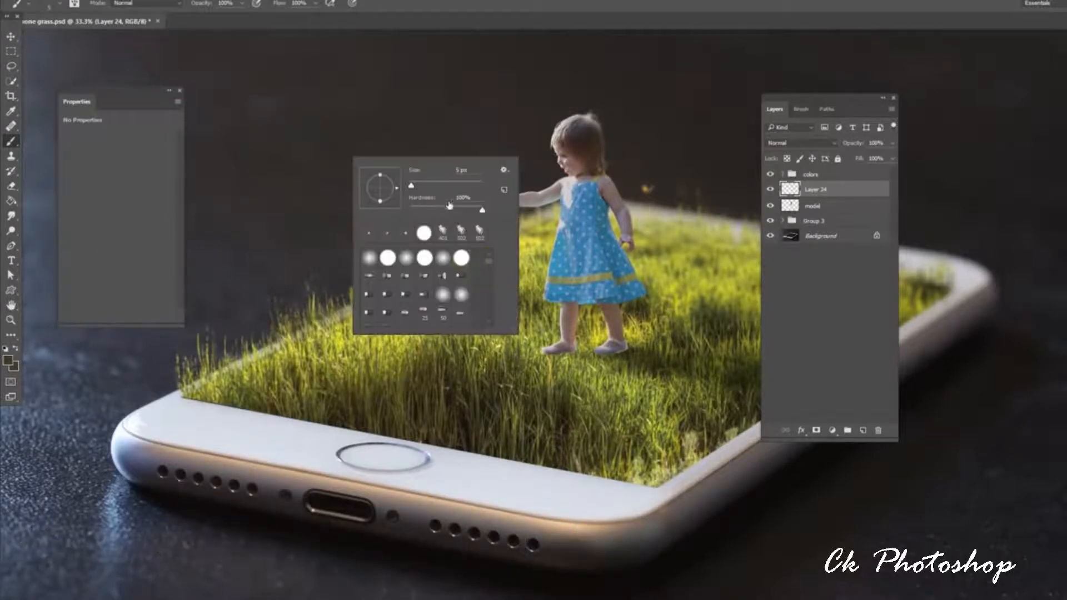
left_click(355, 6)
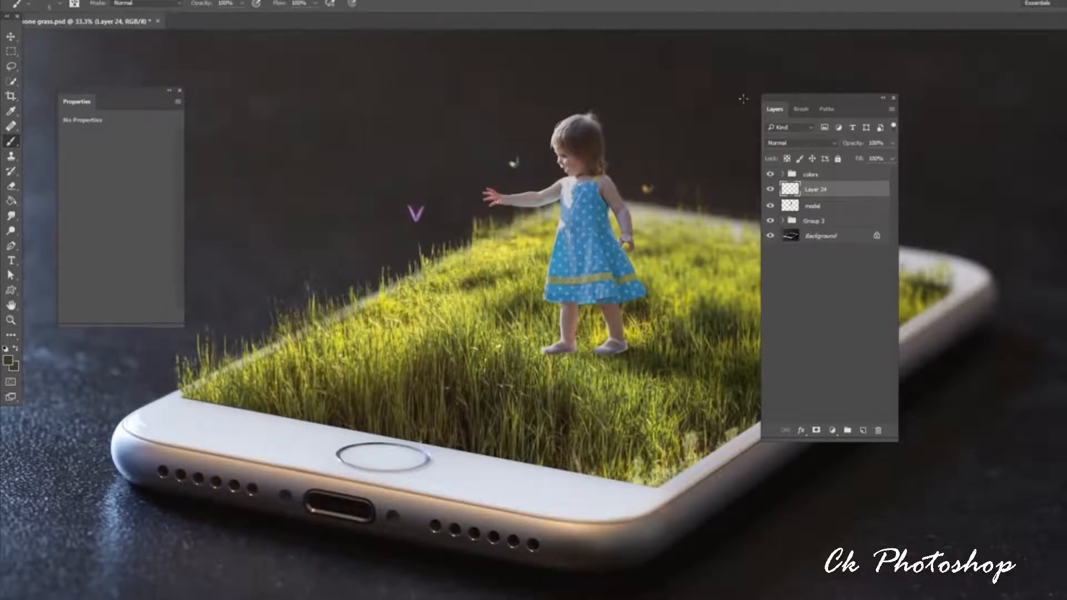
left_click(801, 109)
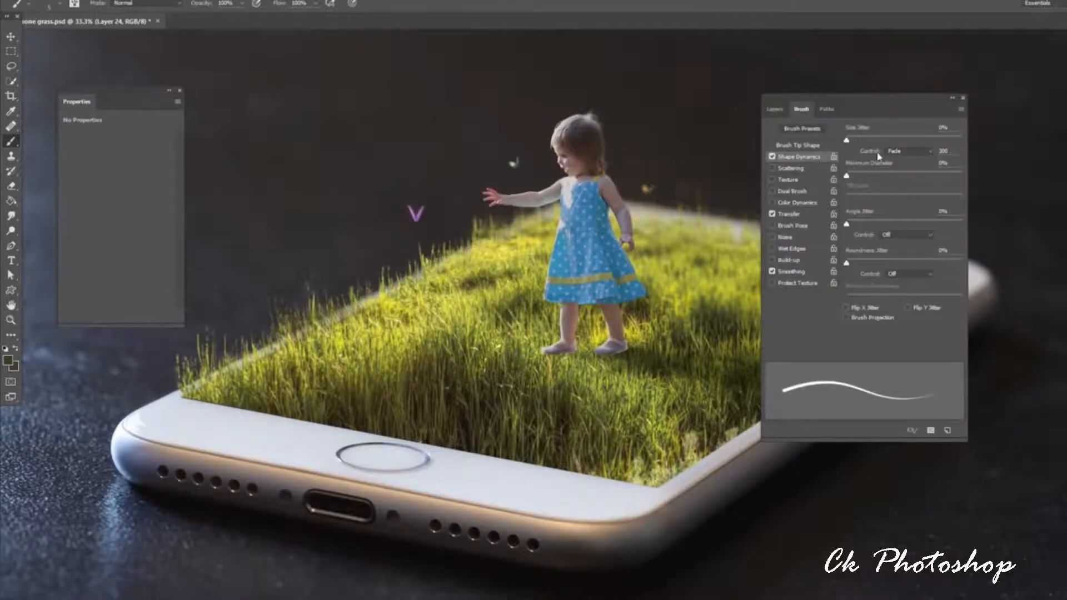
key("Return")
Sample a yellow-green from the grass, paint test blades above the lawn, and undo them.
left_click(477, 262, "alt")
left_click_drag(402, 211, 410, 119)
key("ctrl+alt+z")
key("ctrl+alt+z")
left_click(776, 110)
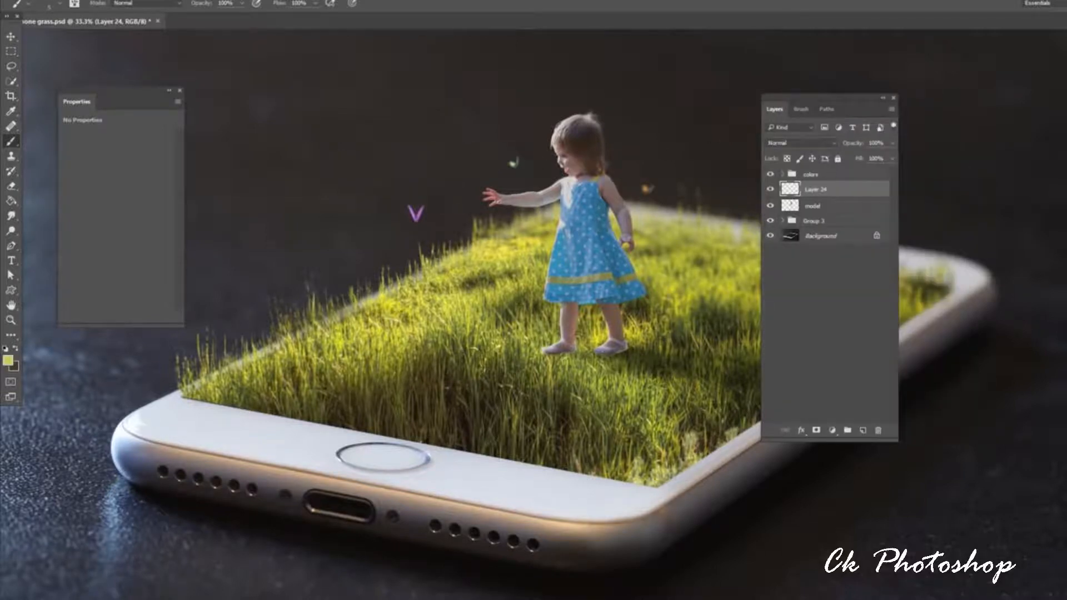
Sample greens from the grass around the girl's feet and paint thin grass blades over her shoes on Layer 24.
key("ctrl+plus")
left_click_drag(674, 240, 624, 202)
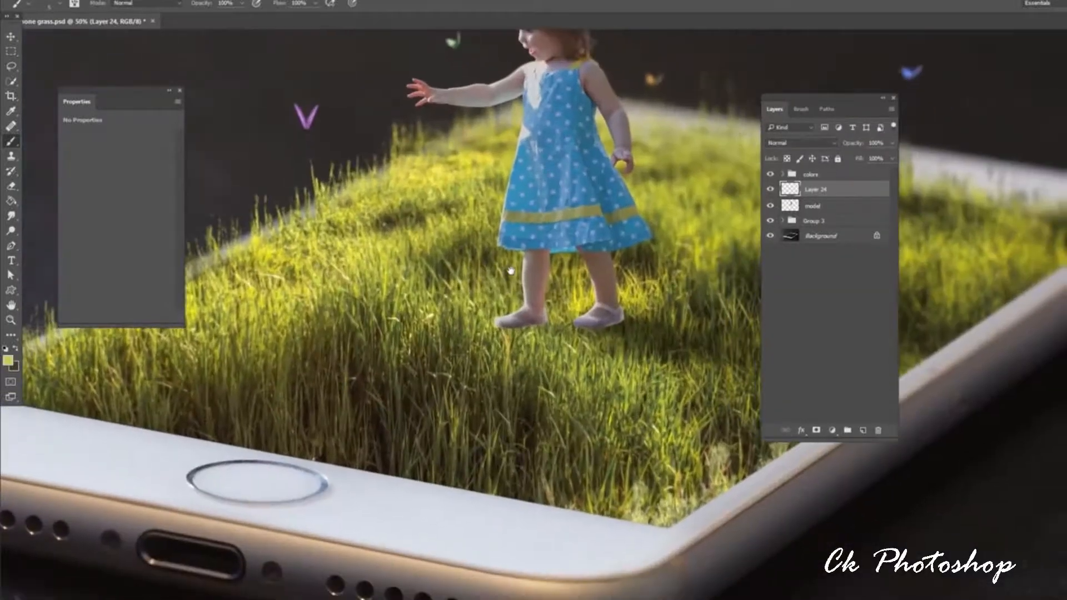
left_click(517, 334, "alt")
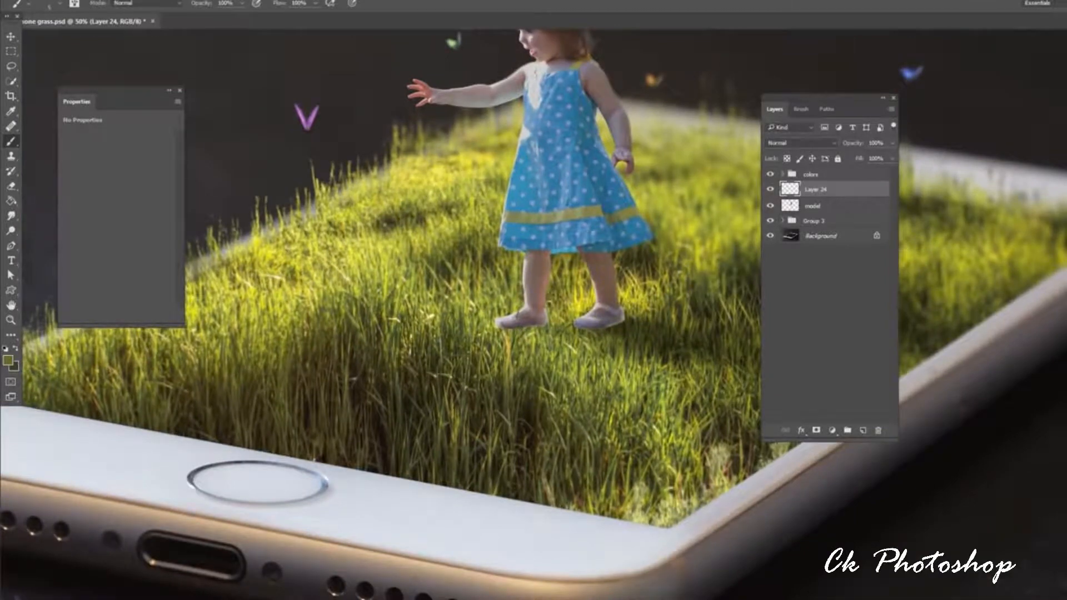
left_click(536, 330, "alt")
left_click(625, 327, "alt")
left_click(611, 329, "alt")
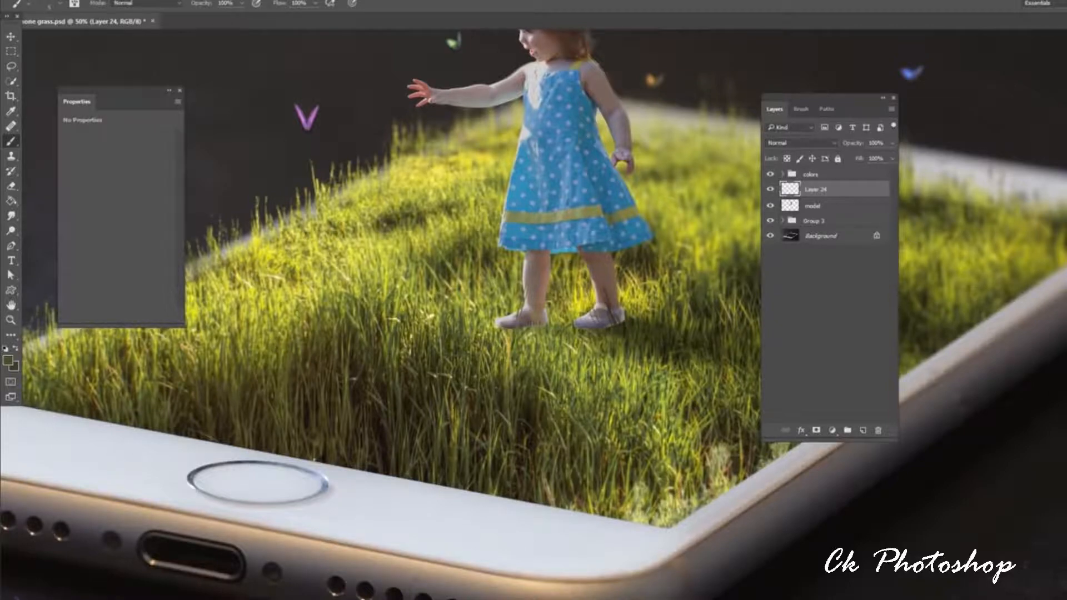
left_click(611, 330, "alt")
left_click(617, 332, "alt")
left_click(624, 330, "alt")
left_click(627, 330, "alt")
left_click(535, 330, "alt")
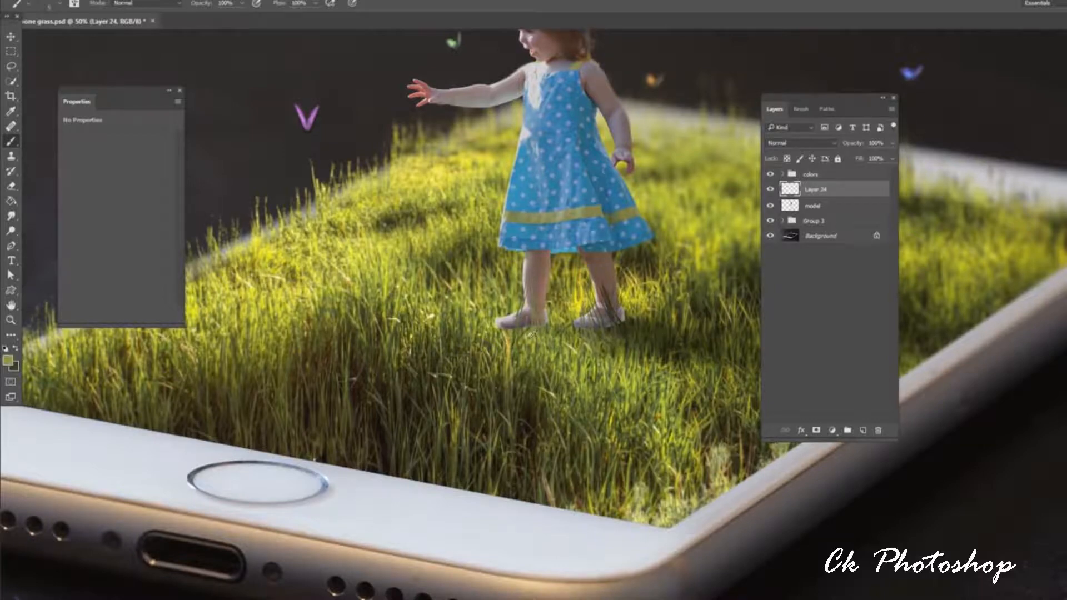
Add a layer mask to the model layer.
left_click(827, 206)
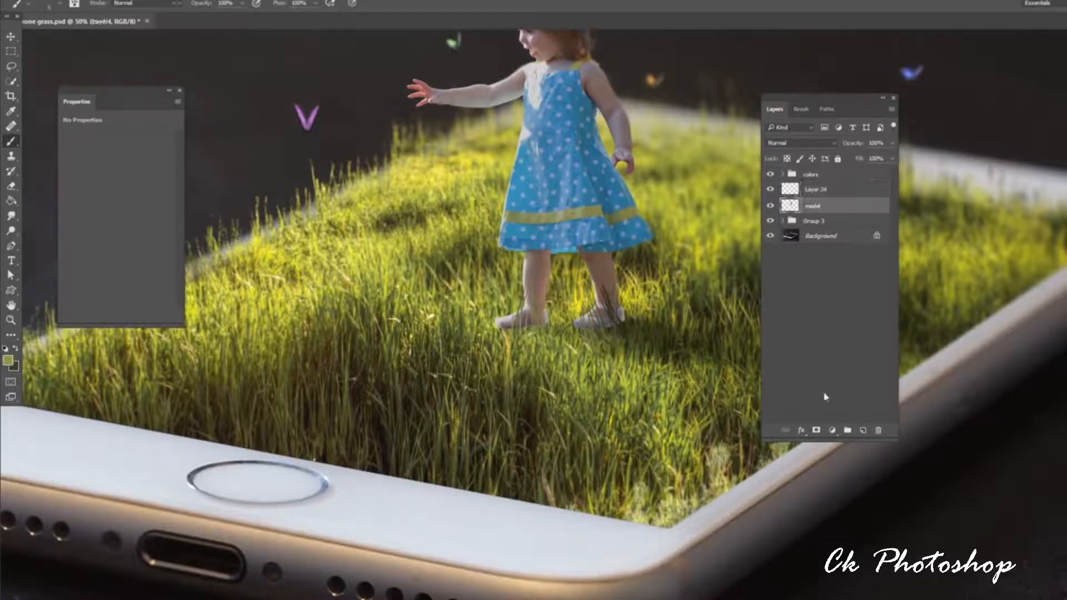
left_click(817, 430)
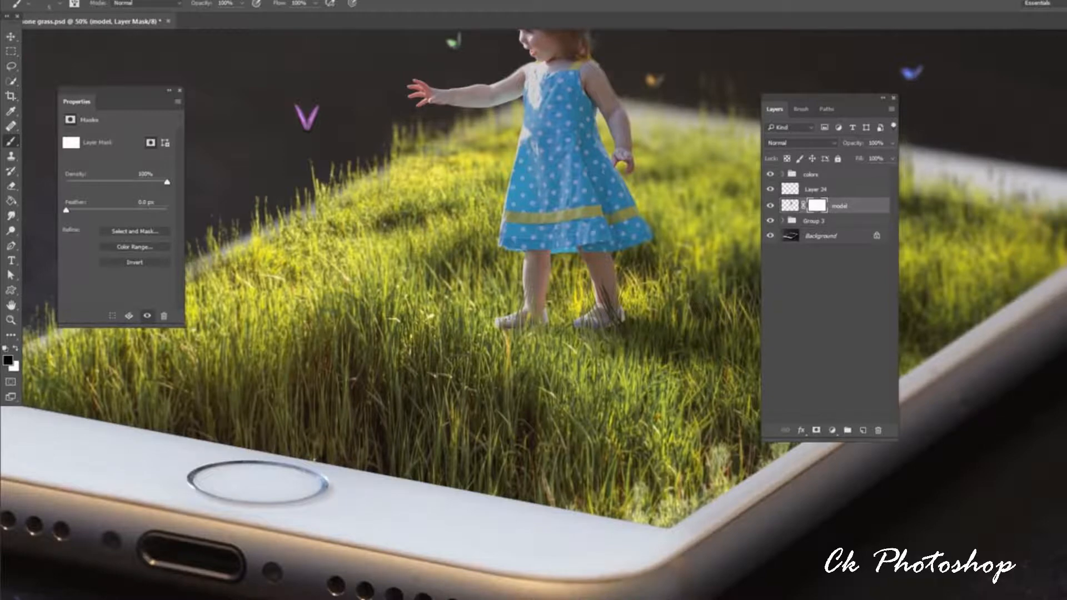
key("ctrl+minus")
key("ctrl+minus")
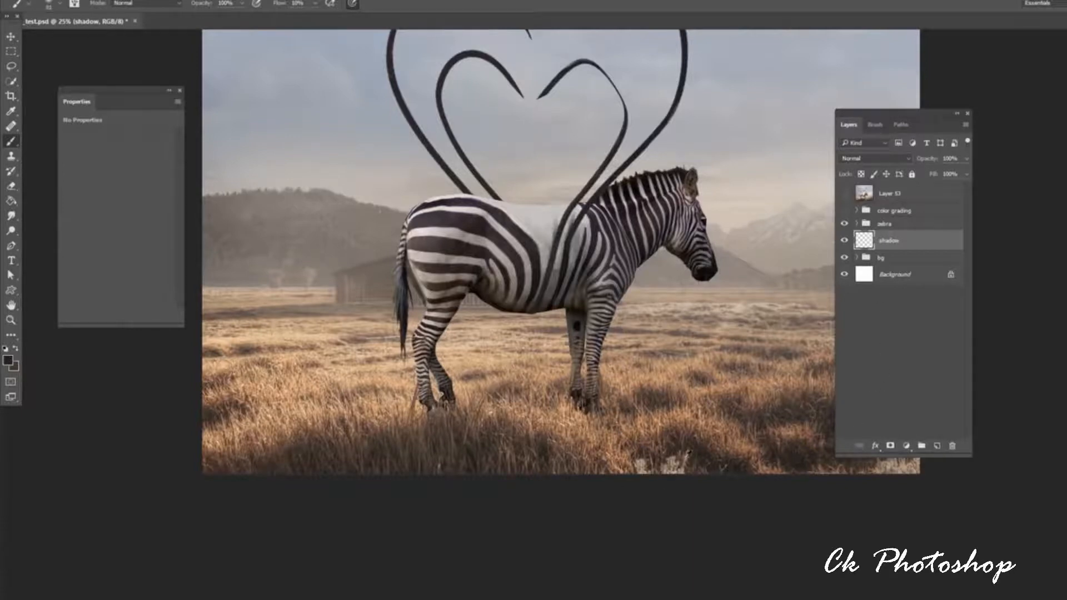
Sample a dark tone from the grass and paint soft shadows beneath the zebra's front and hind legs on the shadow layer.
left_click(679, 446)
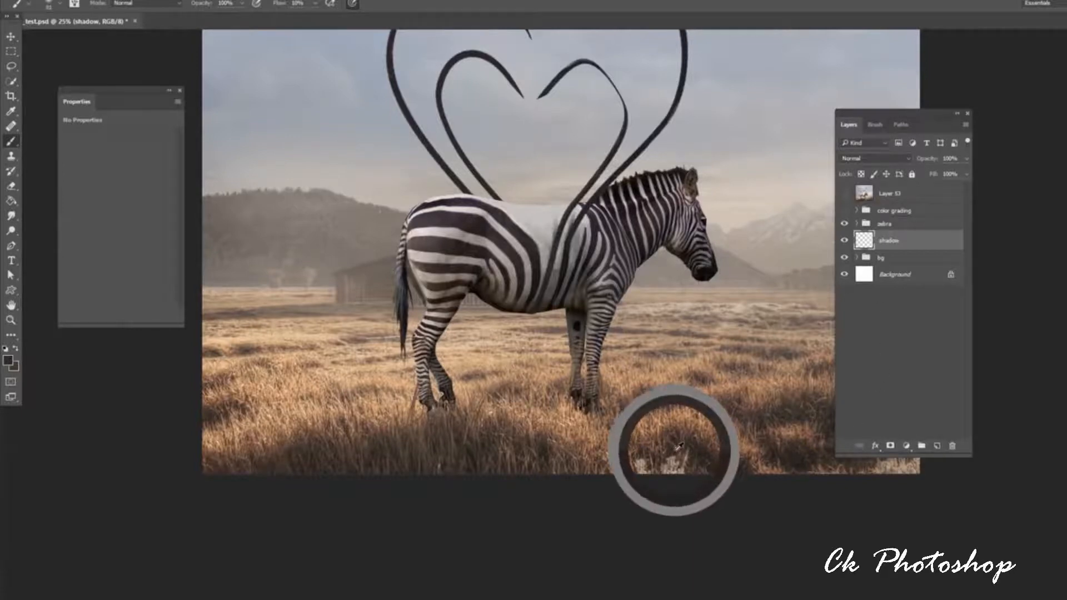
mouse_move(679, 446)
left_mouse_down()
mouse_move(705, 447)
mouse_move(707, 431)
left_mouse_up()
right_click(591, 406)
mouse_move(579, 408)
left_mouse_down()
mouse_move(581, 440)
mouse_move(587, 420)
mouse_move(553, 473)
mouse_move(580, 411)
mouse_move(565, 477)
left_mouse_up()
right_click(589, 415)
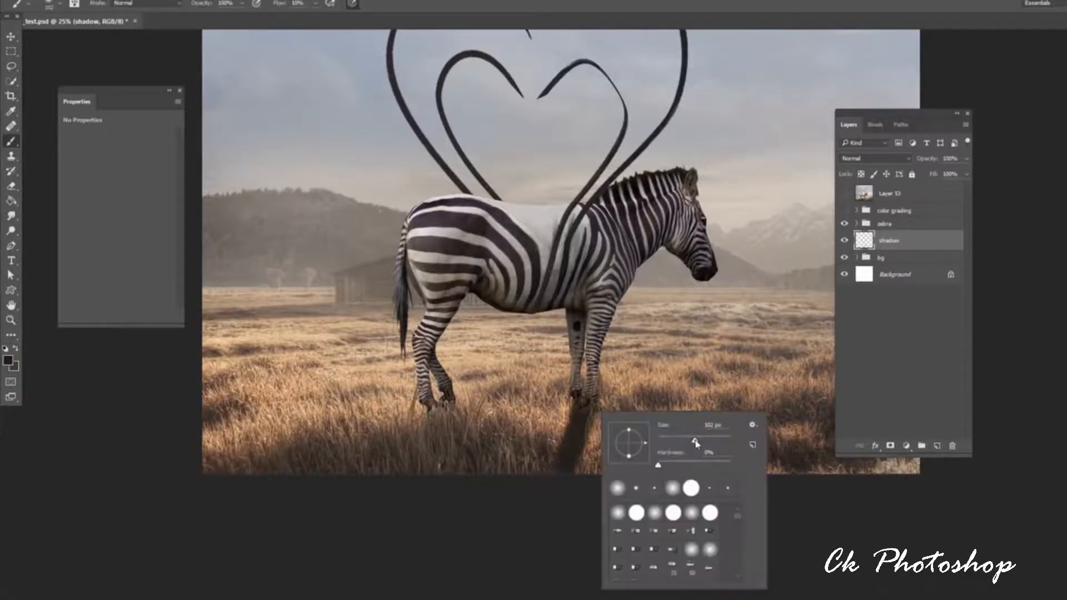
left_click_drag(695, 441, 703, 442)
mouse_move(431, 416)
left_mouse_down()
mouse_move(449, 410)
mouse_move(412, 451)
mouse_move(424, 448)
mouse_move(423, 459)
left_mouse_up()
Enlarge the soft brush and paint the shadow of the zebra's body along the image's lower edge, joining the leg shadows.
right_click(480, 420)
left_click_drag(588, 448, 595, 448)
mouse_move(407, 471)
left_mouse_down()
mouse_move(489, 461)
mouse_move(637, 469)
mouse_move(569, 466)
mouse_move(658, 481)
mouse_move(577, 461)
mouse_move(575, 415)
left_mouse_up()
right_click(579, 403)
mouse_move(372, 465)
left_mouse_down()
mouse_move(466, 470)
mouse_move(462, 459)
mouse_move(508, 449)
mouse_move(539, 467)
mouse_move(650, 471)
mouse_move(361, 467)
mouse_move(654, 468)
mouse_move(566, 442)
mouse_move(613, 466)
left_mouse_up()
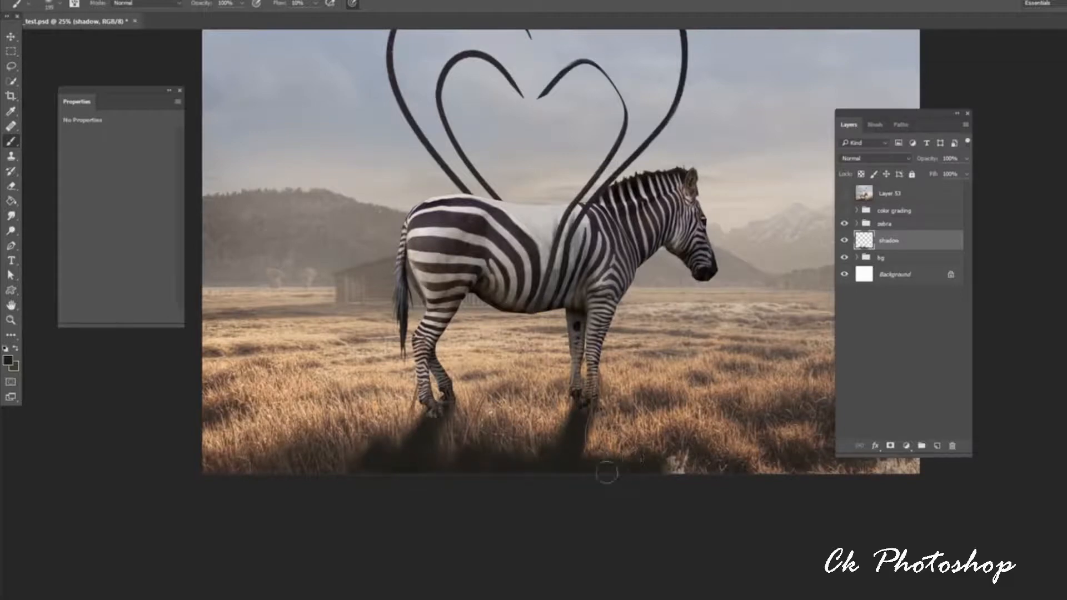
Try Color Burn on the shadow layer, settle on Darken, and lower the layer's opacity to 80%.
left_click(875, 158)
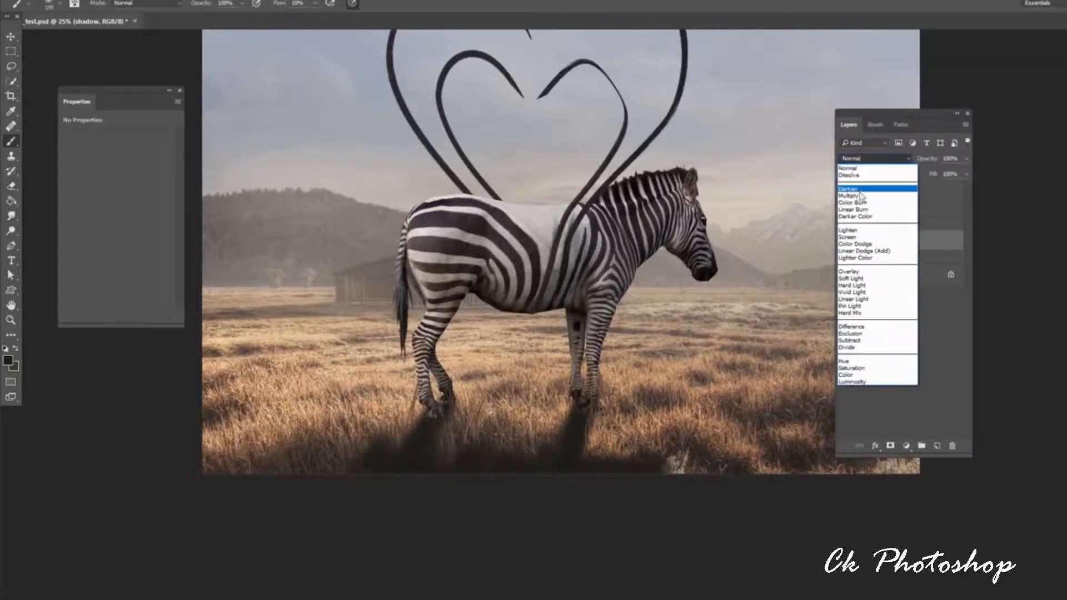
left_click(863, 186)
left_click(873, 160)
left_click(863, 204)
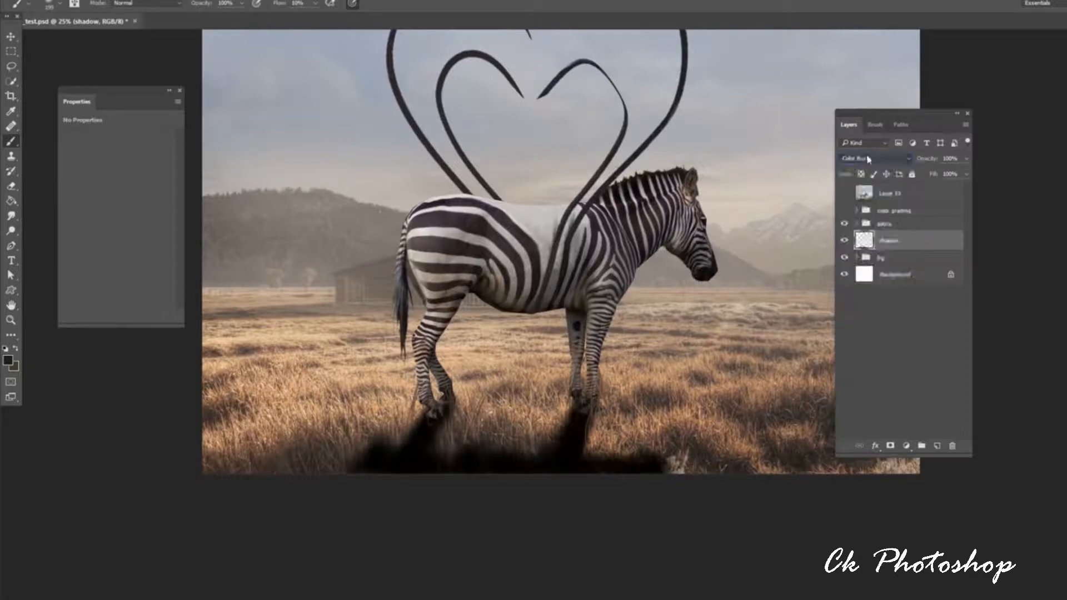
left_click(866, 157)
left_click(861, 190)
left_click(967, 159)
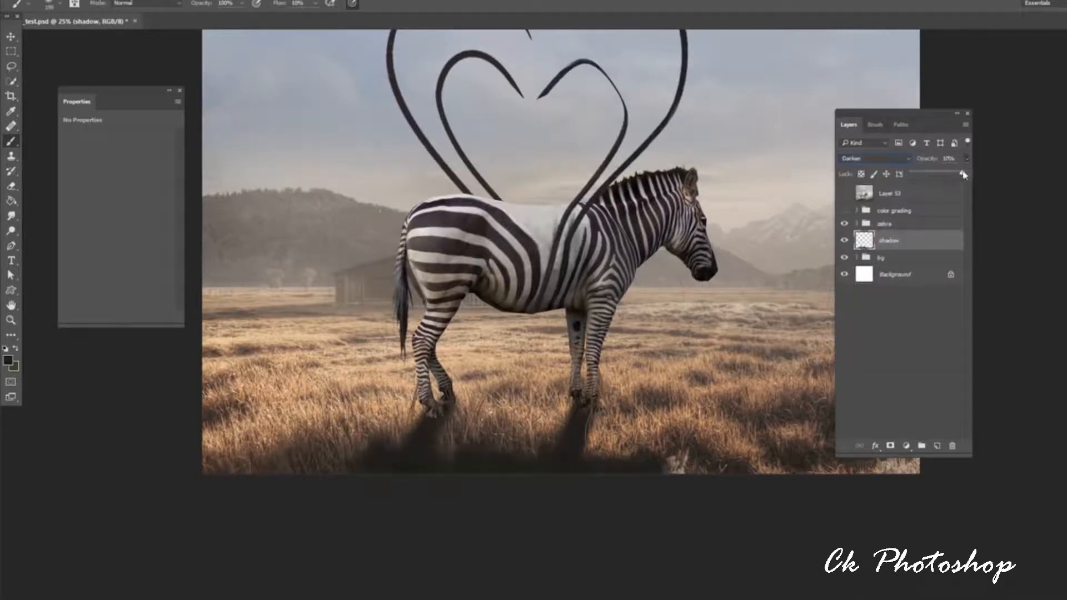
left_click_drag(965, 174, 957, 175)
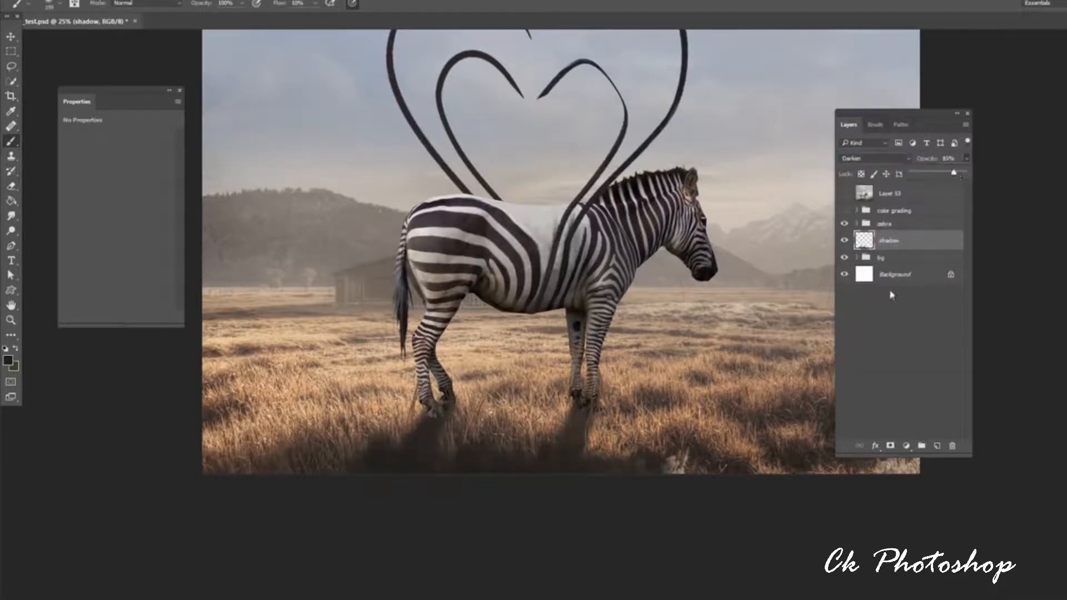
Add a layer mask to the shadow layer and set up a small brush with 83% hardness for masking the shadow.
left_click(890, 446)
right_click(627, 402)
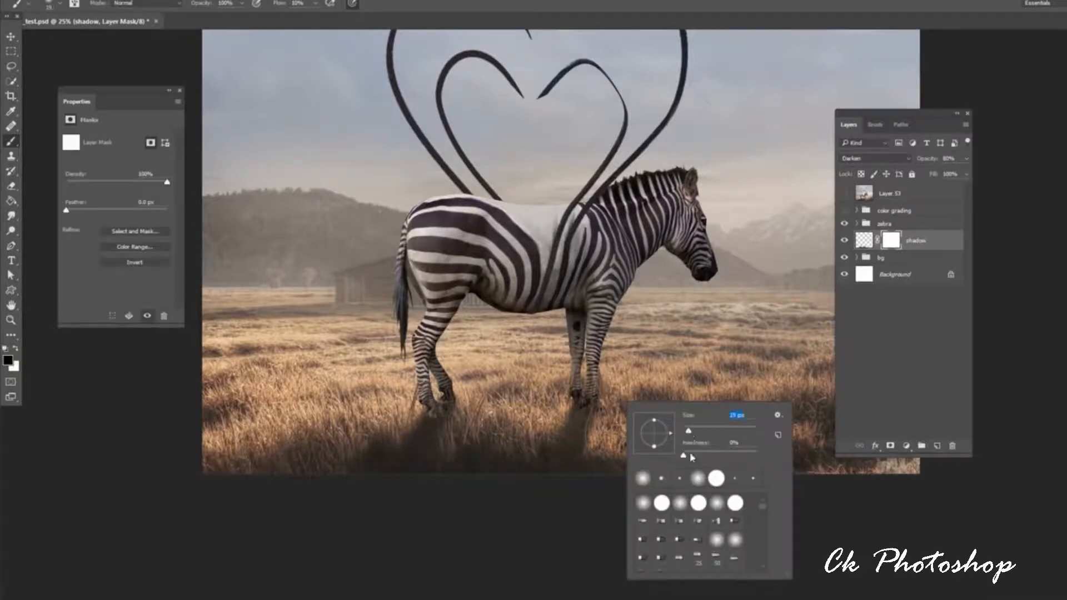
left_click(567, 451)
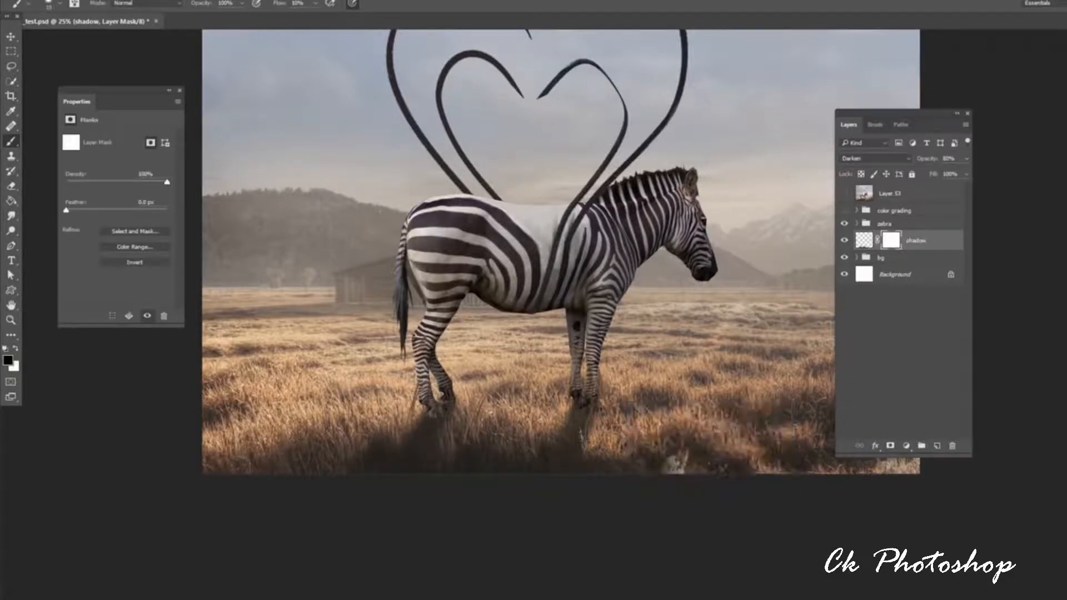
right_click(679, 440)
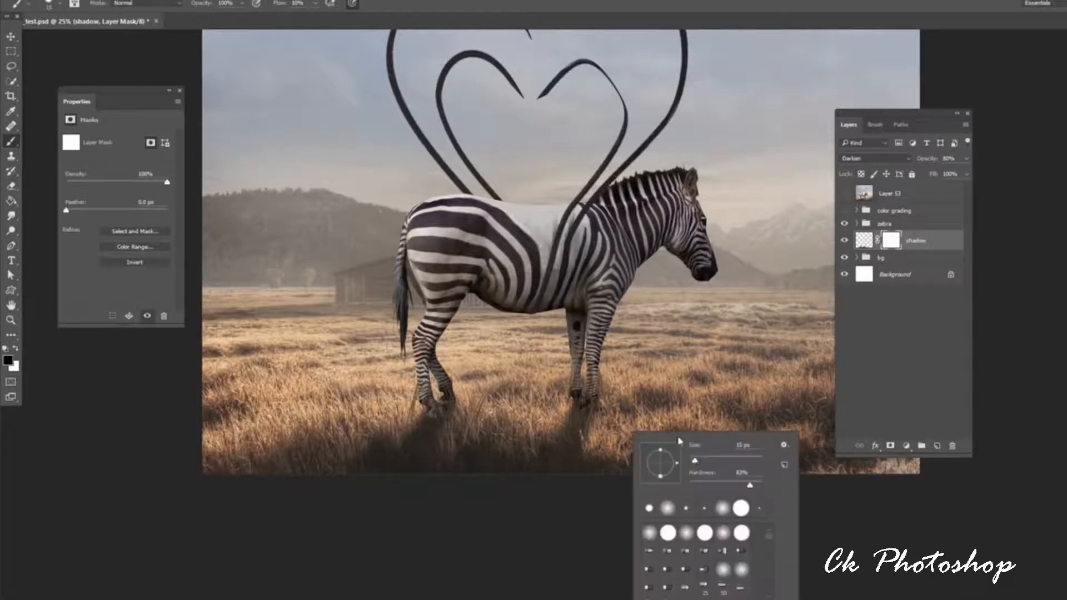
left_click_drag(696, 462, 693, 462)
key("Return")
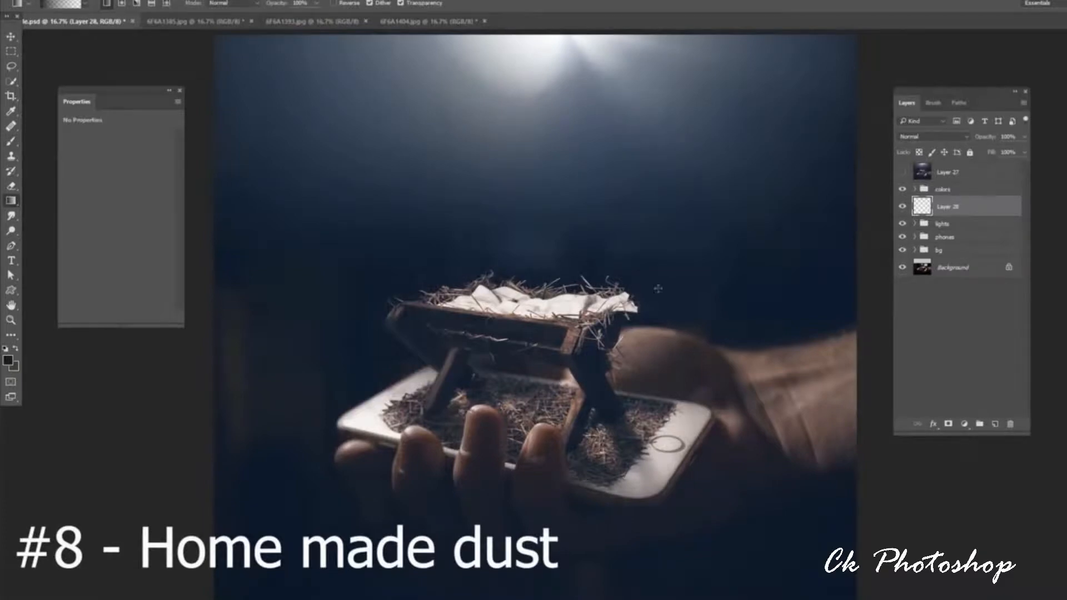
Bring the dust photo 6F6A1393.jpg into the manger composite and set its layer to Screen.
left_click(312, 21)
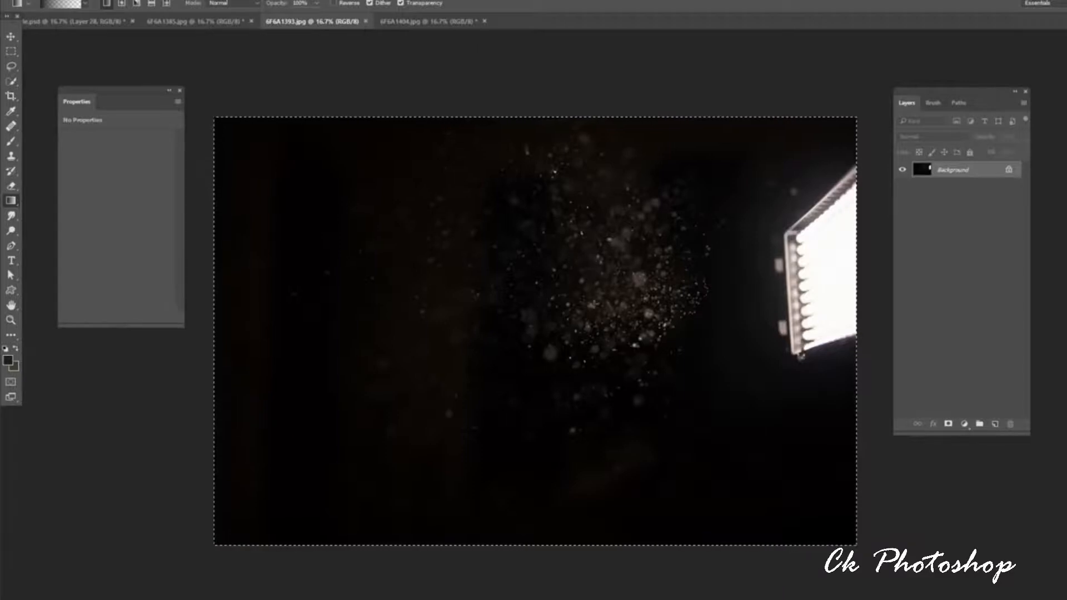
key("v")
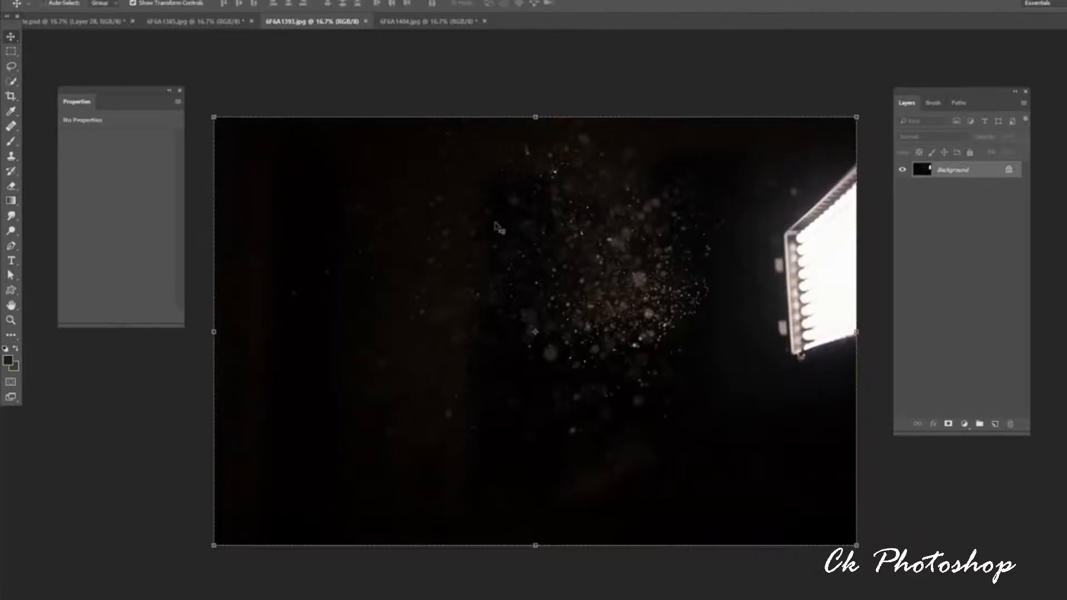
left_click_drag(286, 150, 557, 276)
left_click(935, 137)
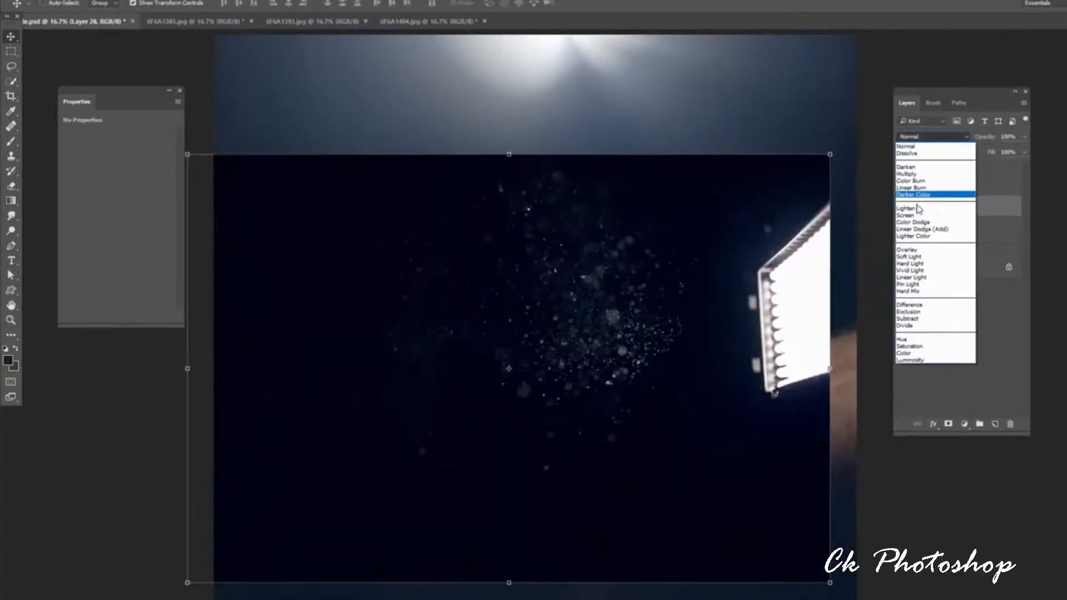
left_click(916, 215)
Rotate the dust layer about 82° clockwise and position its particles just above the manger.
left_click_drag(841, 144, 724, 257)
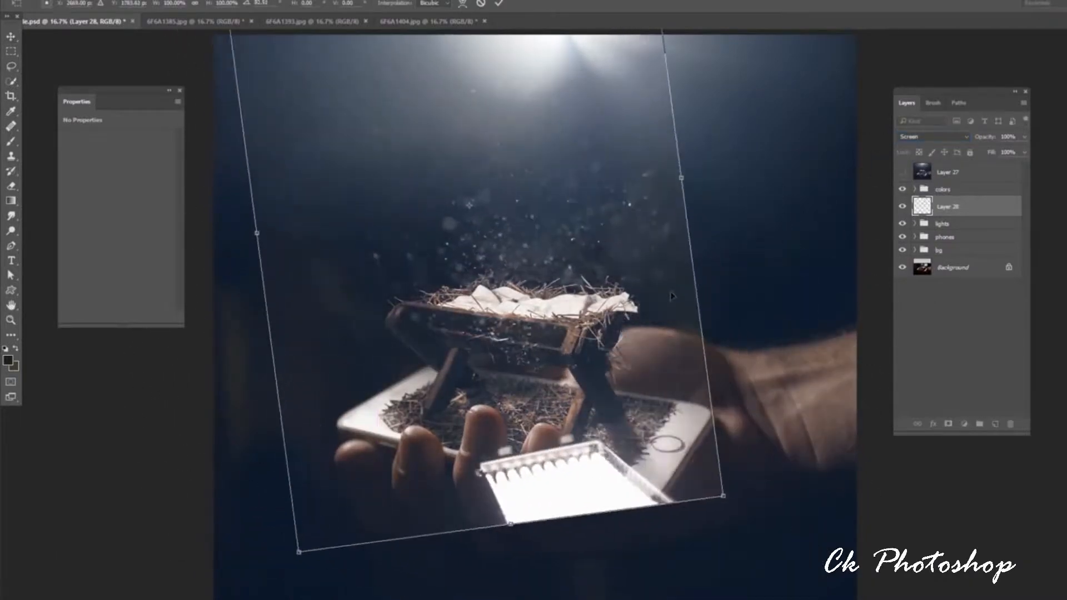
left_click_drag(644, 325, 658, 279)
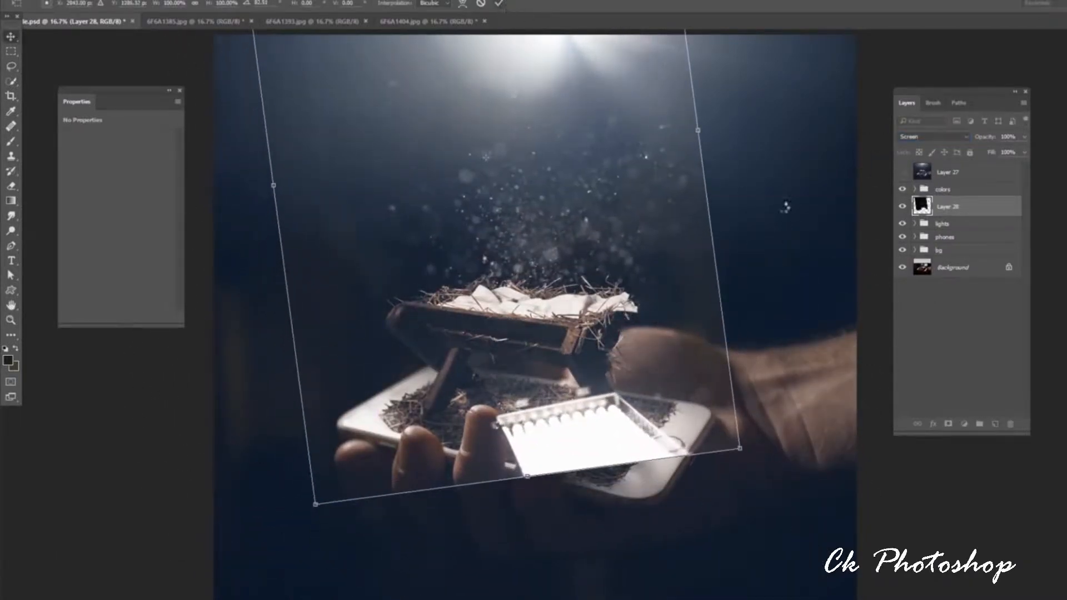
key("Return")
Add a layer mask to the dust layer and fade out its edges and the light panel with black gradients.
left_click(949, 423)
left_click(11, 200)
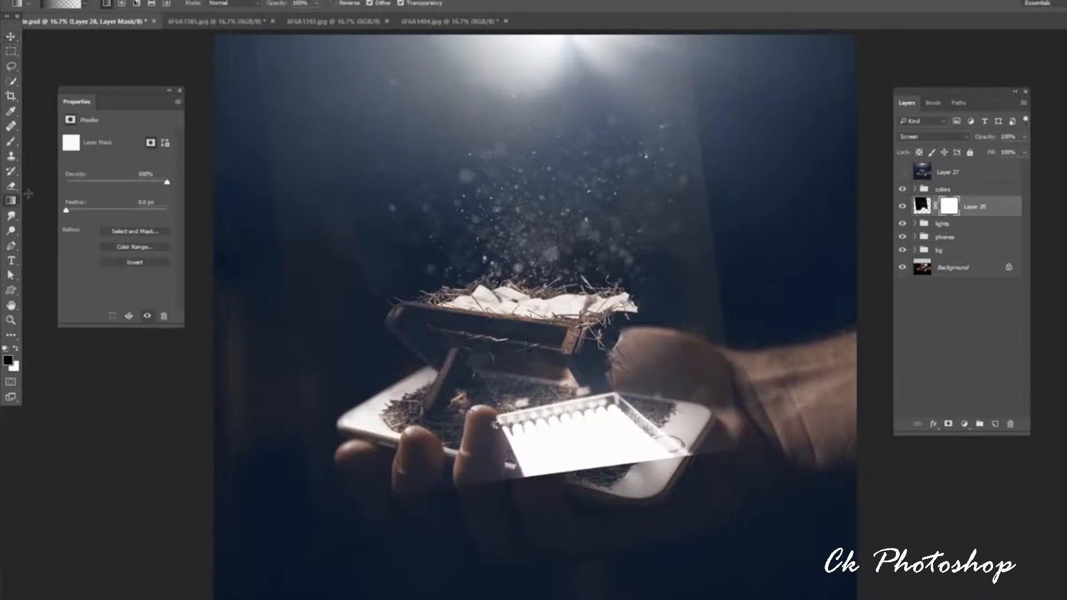
left_click_drag(698, 195, 589, 204)
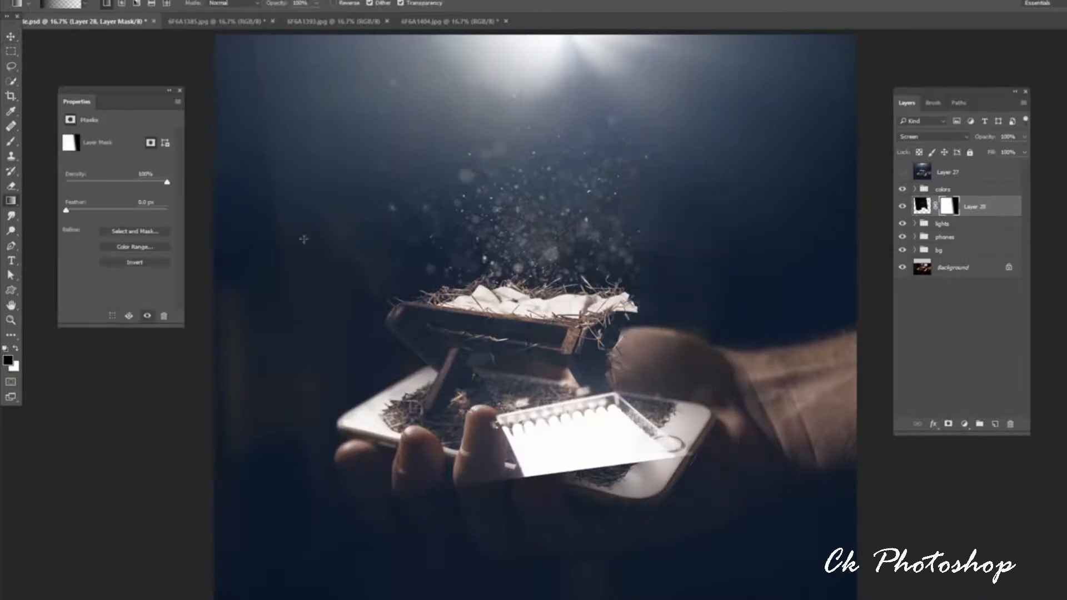
left_click_drag(556, 399, 562, 261)
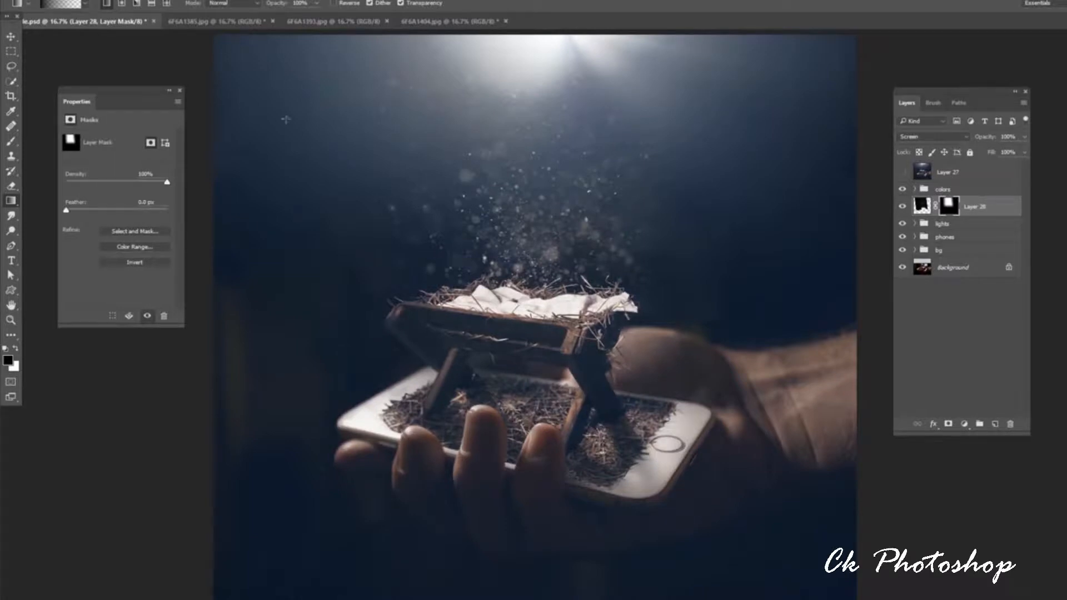
Bring the second dust photo, 6F6A1385.jpg, into the manger composite as a new layer and set it to Screen.
left_click(253, 24)
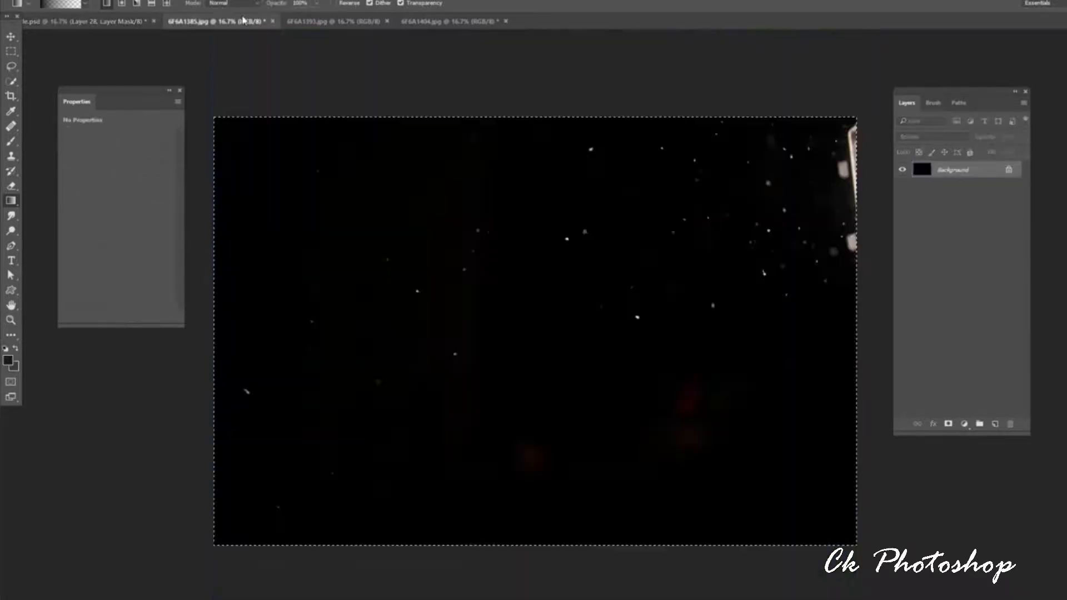
left_click(83, 22)
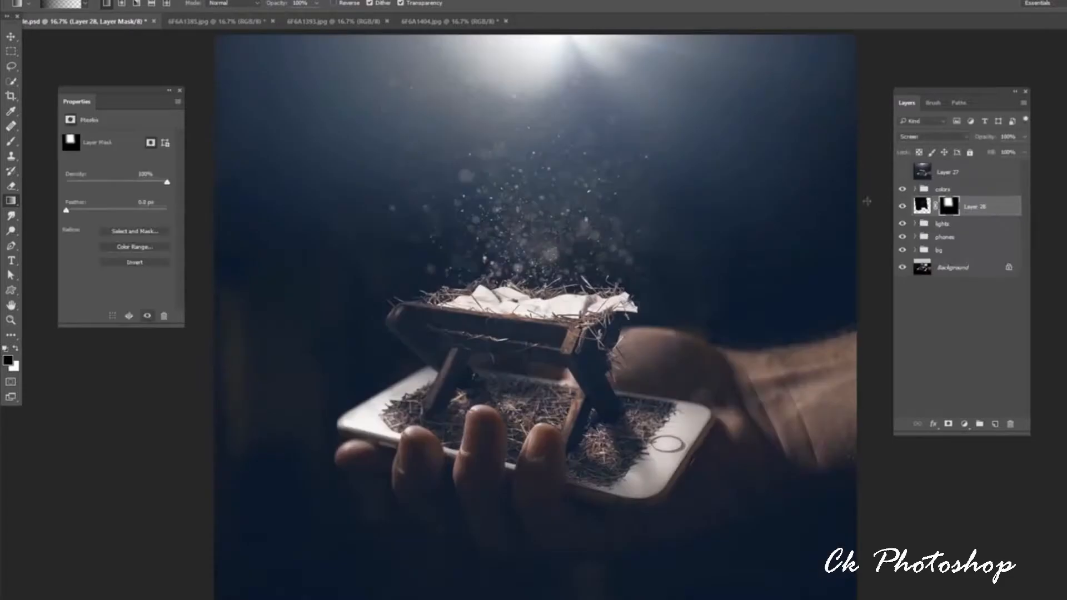
key("ctrl+v")
key("v")
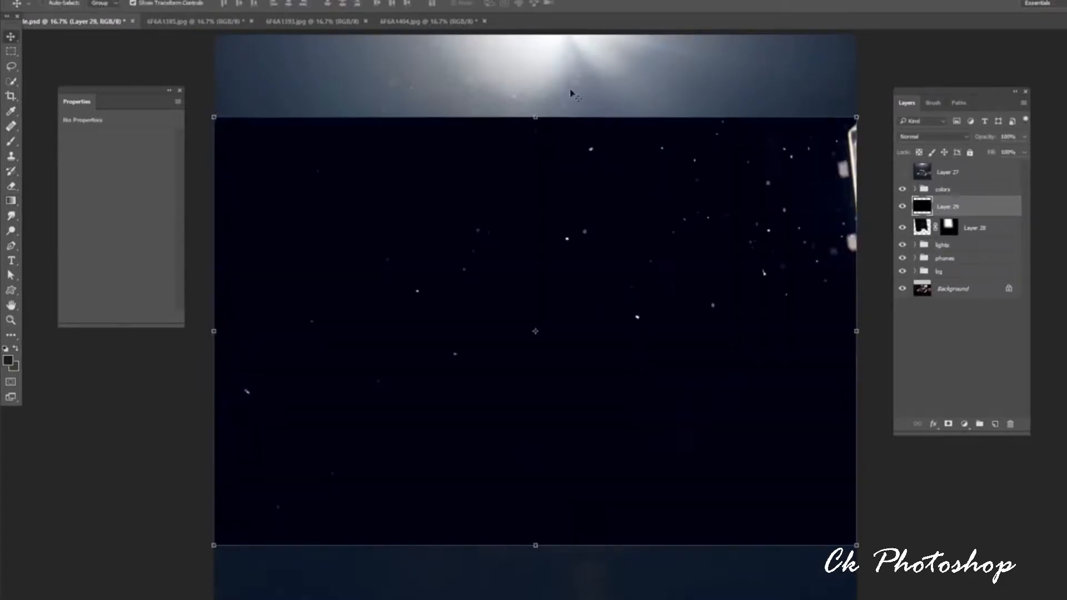
left_click(921, 137)
left_click(917, 206)
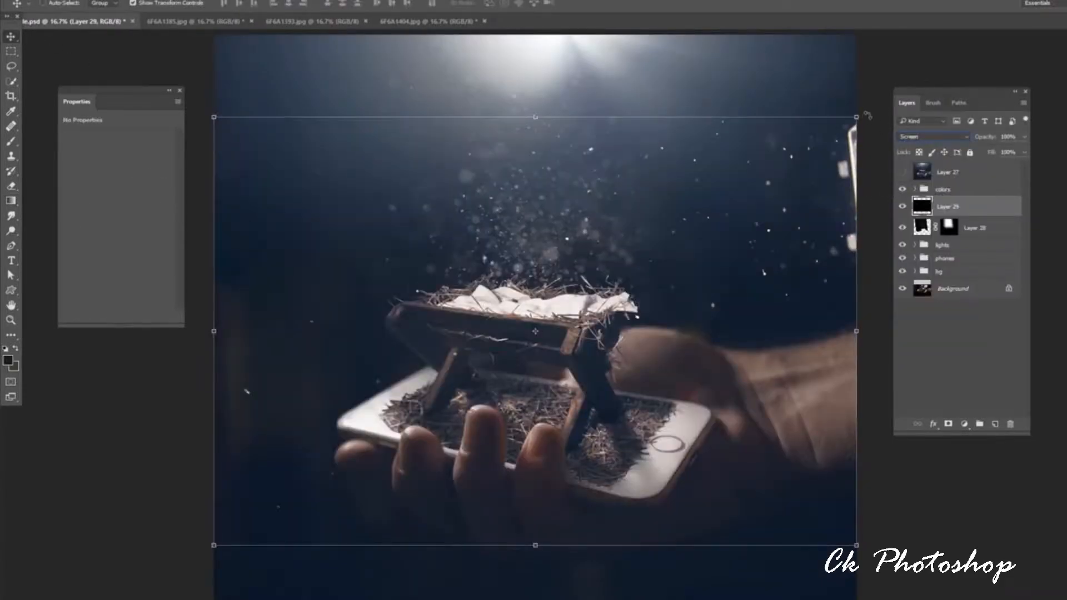
Rotate the second dust layer 45° clockwise and place its particles around the upper part of the manger scene.
left_click_drag(868, 115, 784, 273)
left_click_drag(759, 333, 774, 318)
left_click(499, 3)
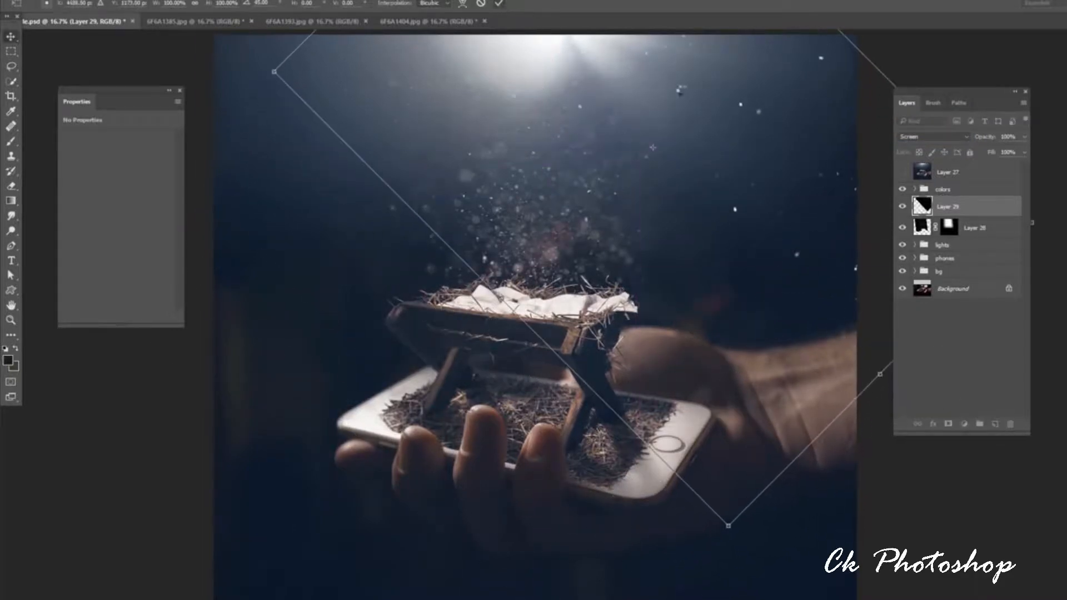
Add a layer mask to the second dust layer and fade out its edges over the manger and hand with black gradients.
left_click(947, 425)
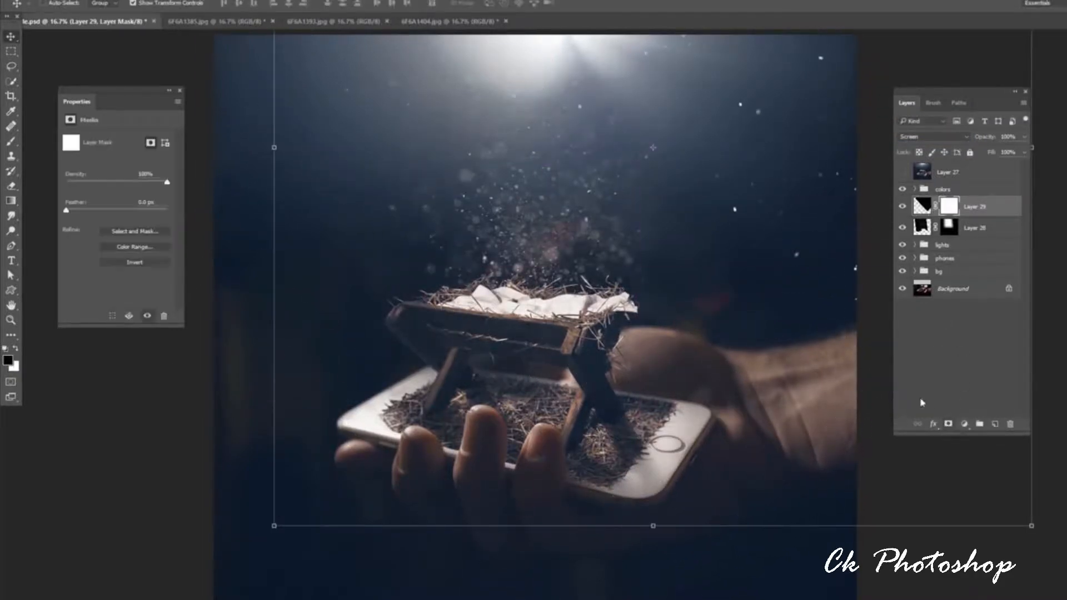
left_click(10, 201)
left_click_drag(434, 291, 594, 209)
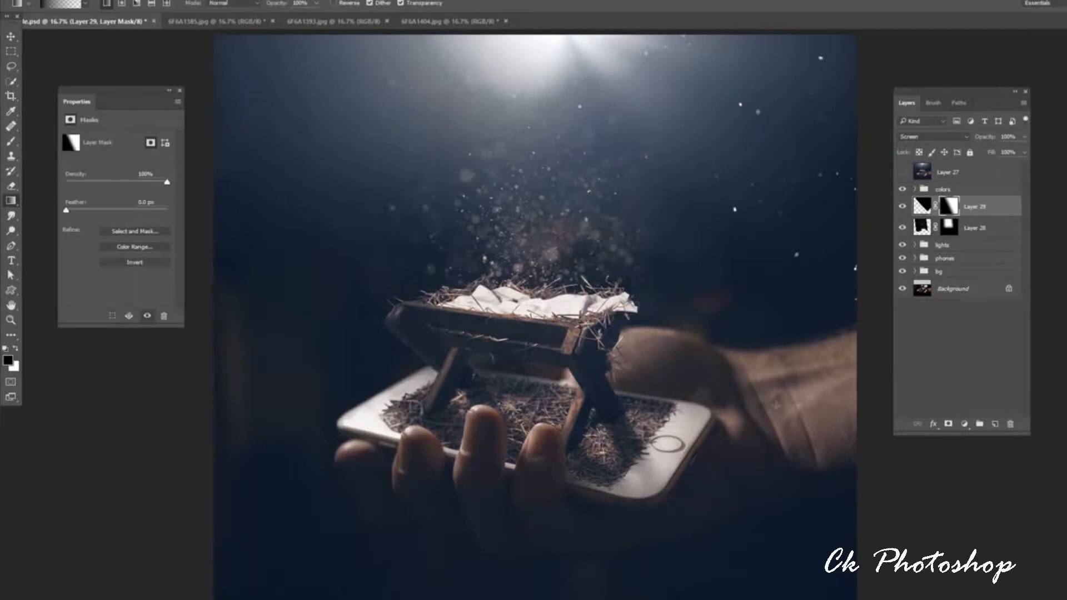
left_click_drag(782, 421, 737, 280)
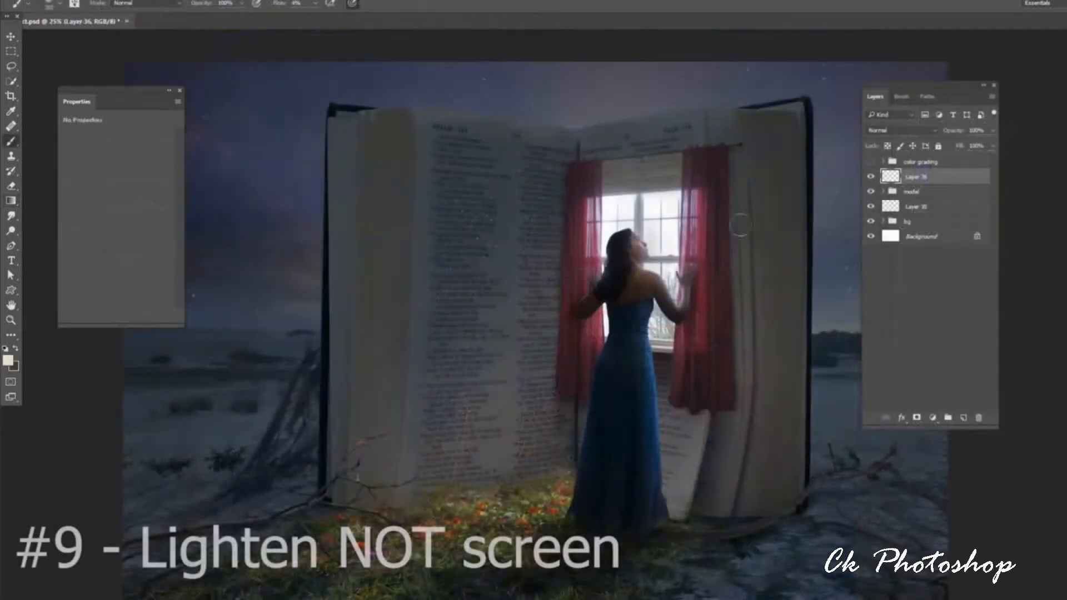
Set the blend mode of Layer 35, between the model and bg groups, to Lighten.
left_click(917, 210)
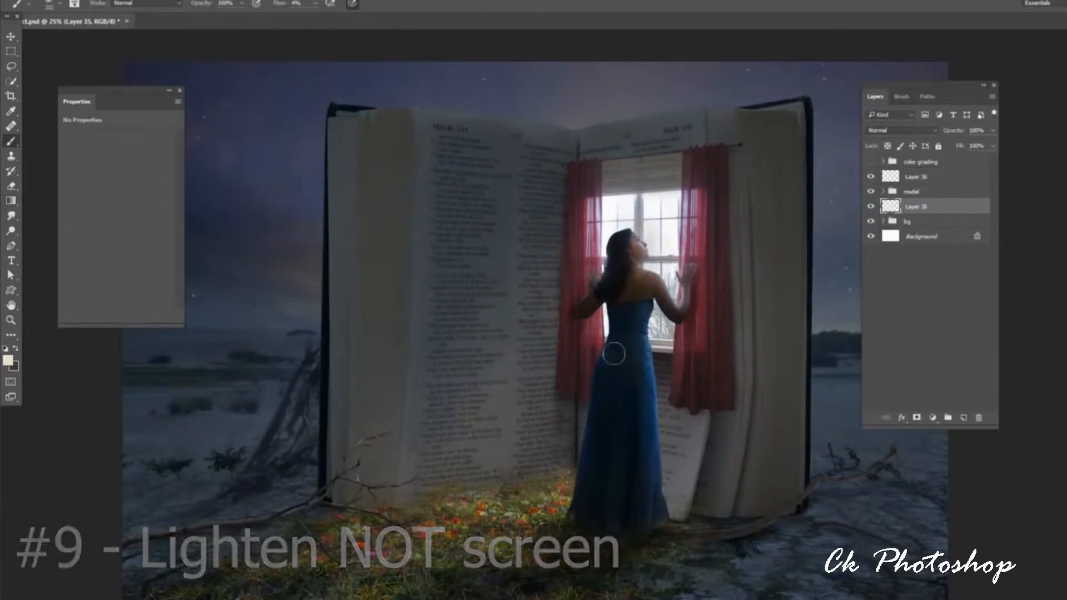
left_click(886, 131)
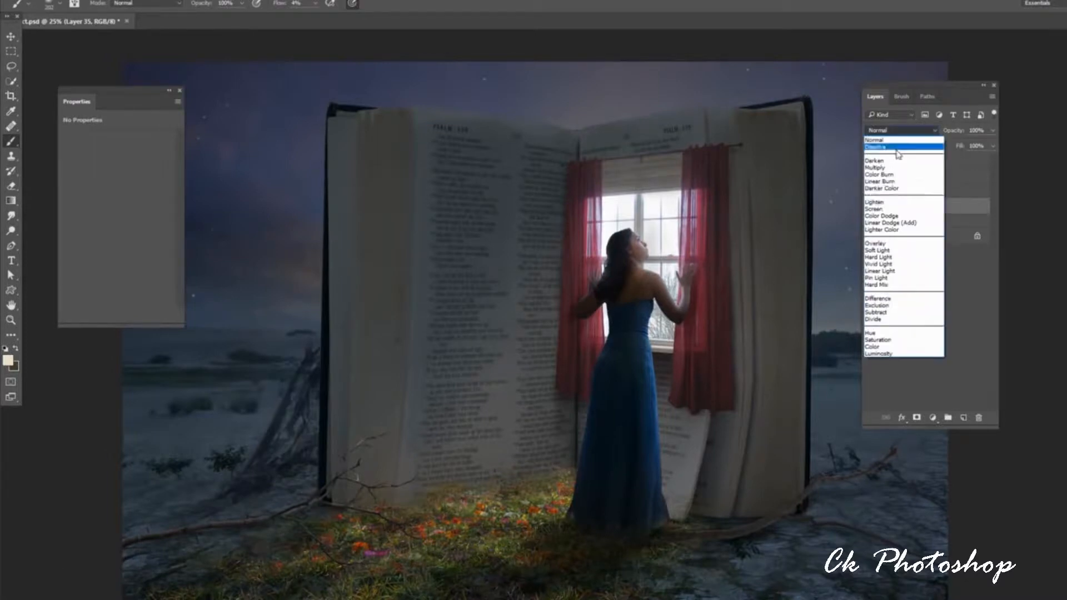
left_click(885, 203)
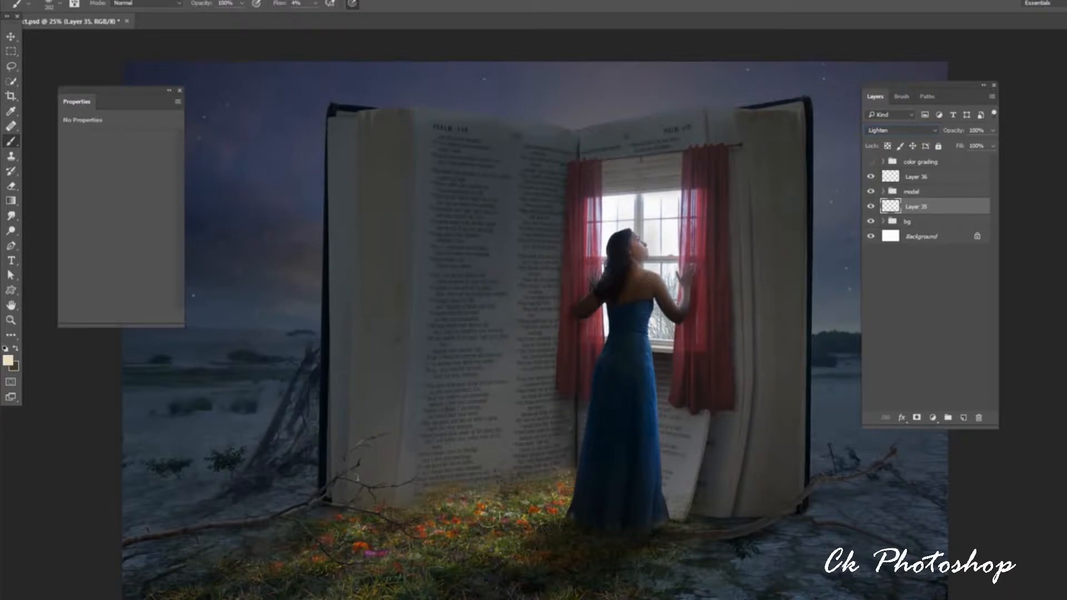
Paint soft diagonal light rays on Layer 35 between the window and the flowers, behind the woman.
left_click_drag(489, 519, 591, 336)
left_click_drag(519, 496, 616, 372)
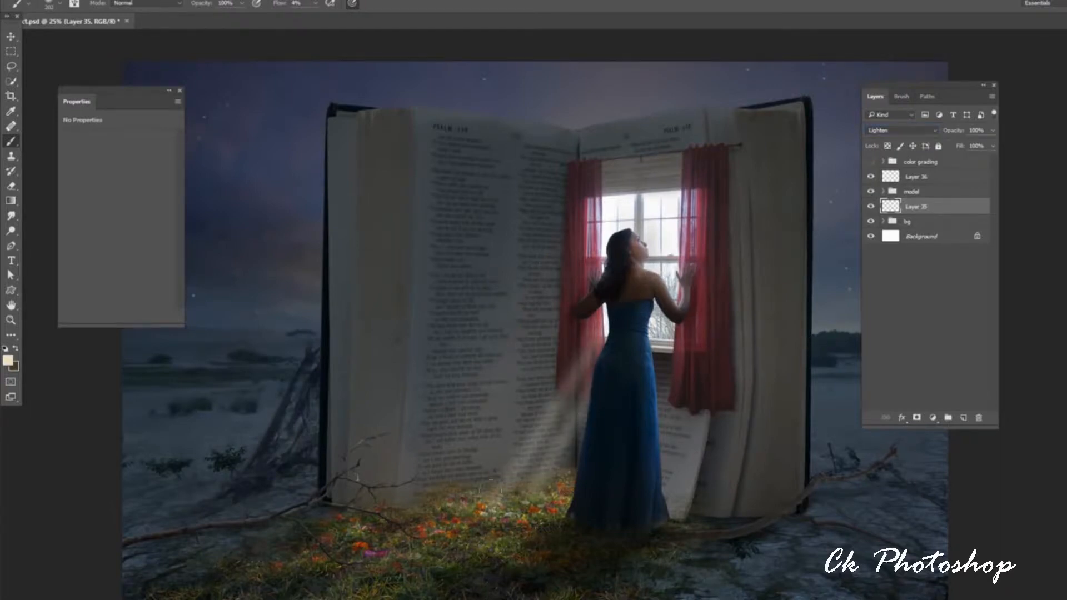
left_click_drag(489, 492, 600, 328)
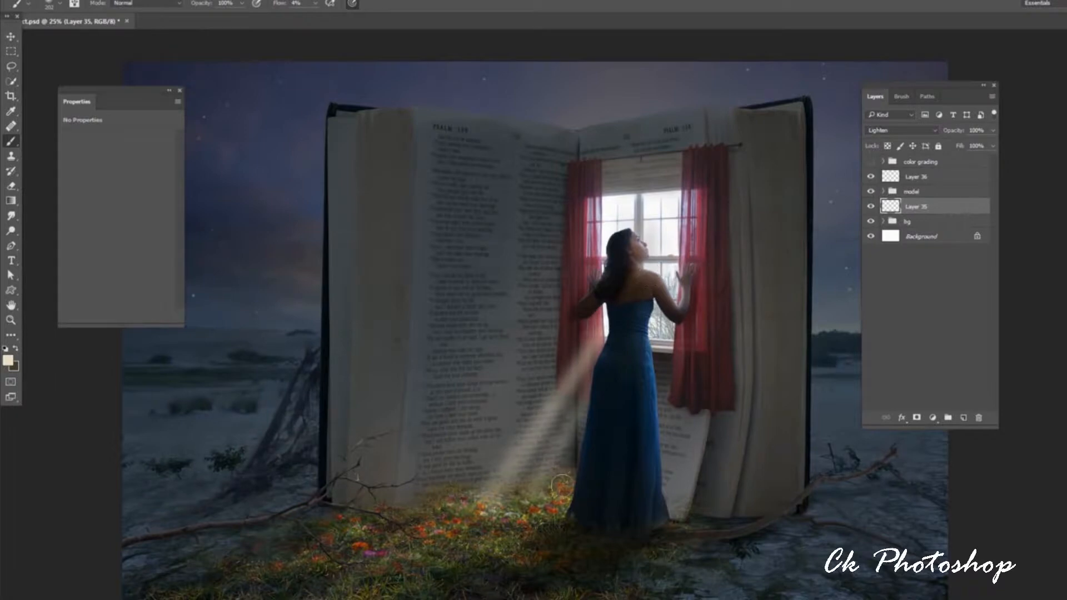
left_click_drag(562, 485, 657, 272)
left_click_drag(574, 468, 649, 296)
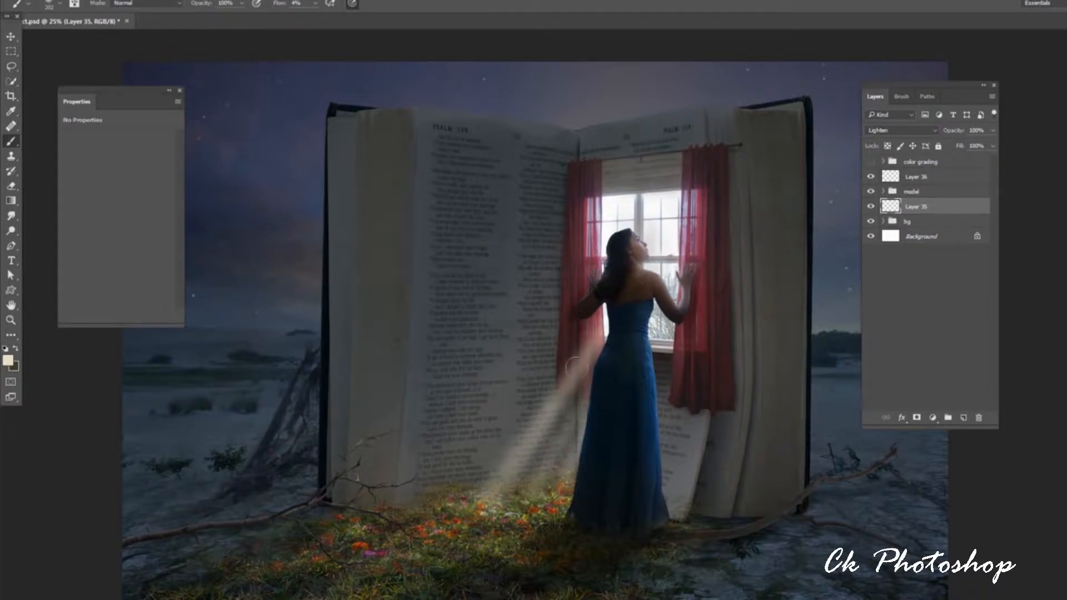
left_click_drag(466, 497, 603, 311)
Enlarge the soft brush and paint broader, brighter light rays from the window down to the grass on Layer 35.
right_click(602, 356)
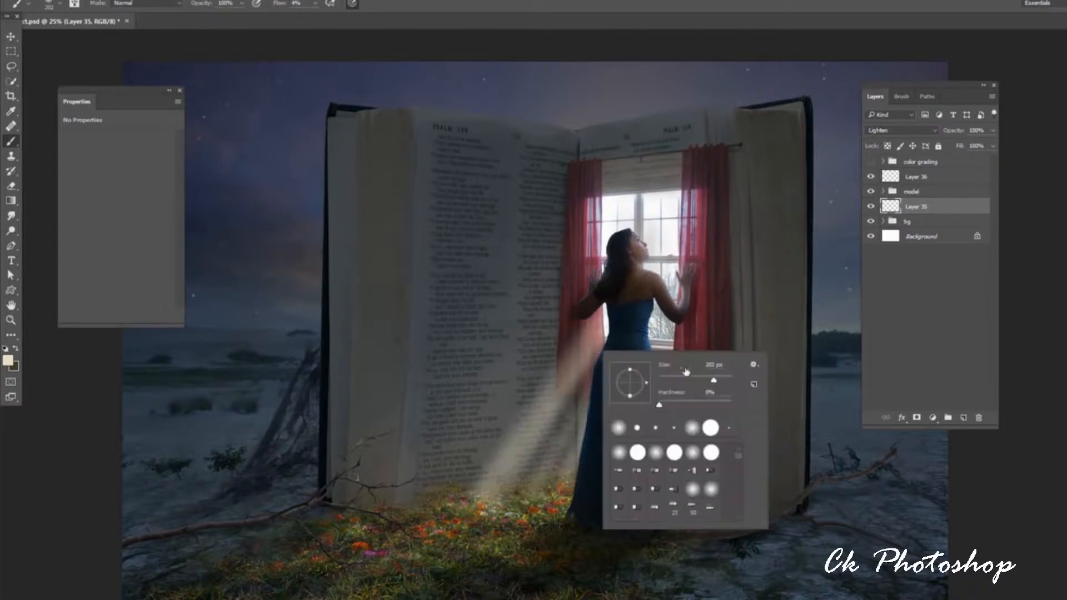
left_click_drag(713, 382, 719, 384)
key("Return")
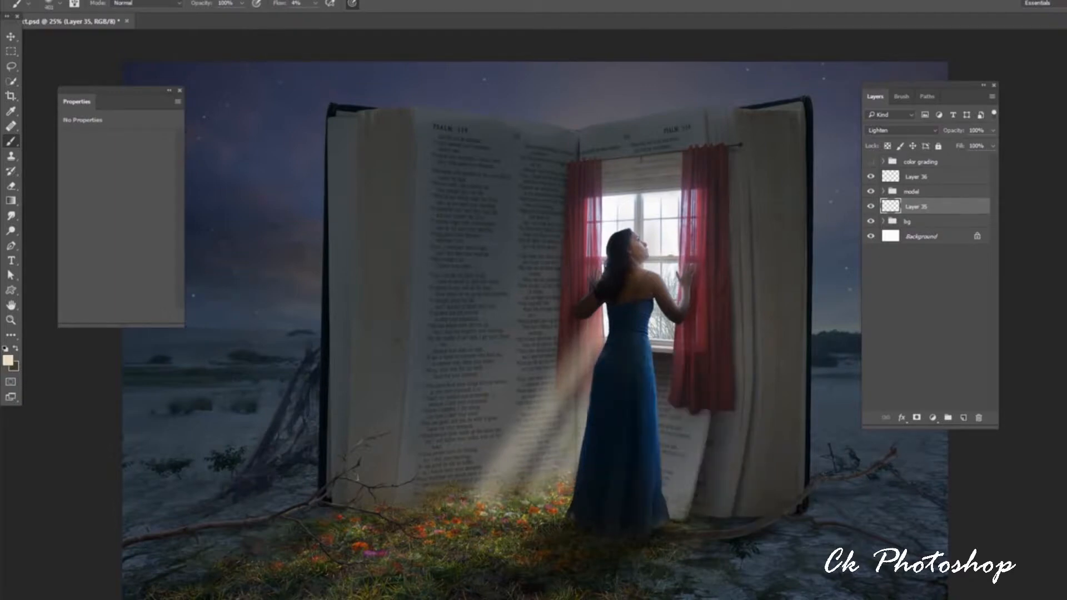
left_click_drag(480, 528, 614, 256)
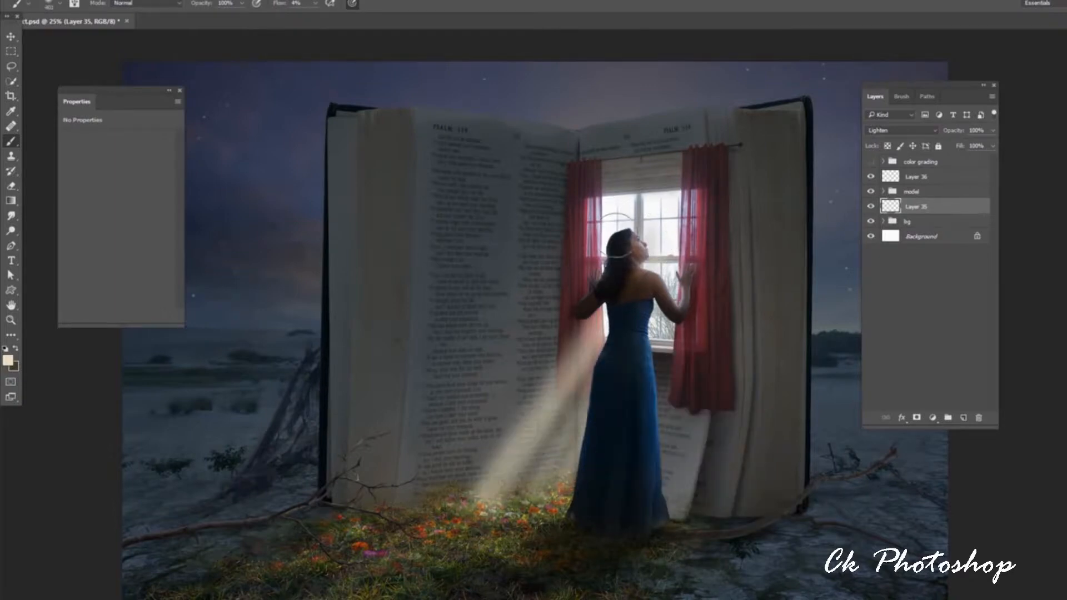
left_click_drag(466, 478, 625, 297)
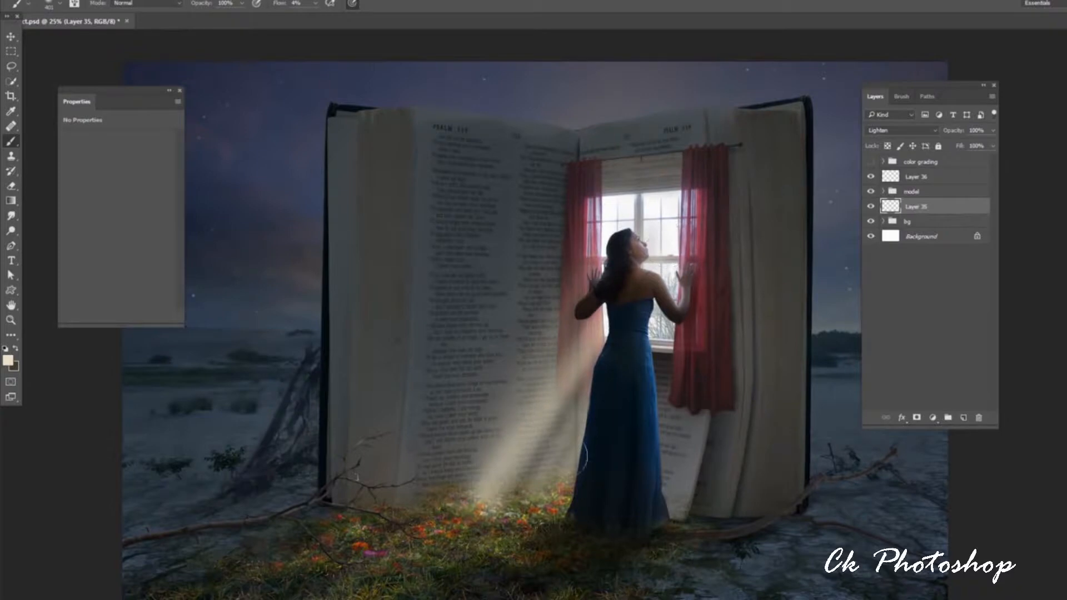
Add a narrower ray beside the dress with a smaller brush, then lower the opacity of Layer 35.
right_click(628, 325)
left_click_drag(741, 351, 723, 351)
key("Return")
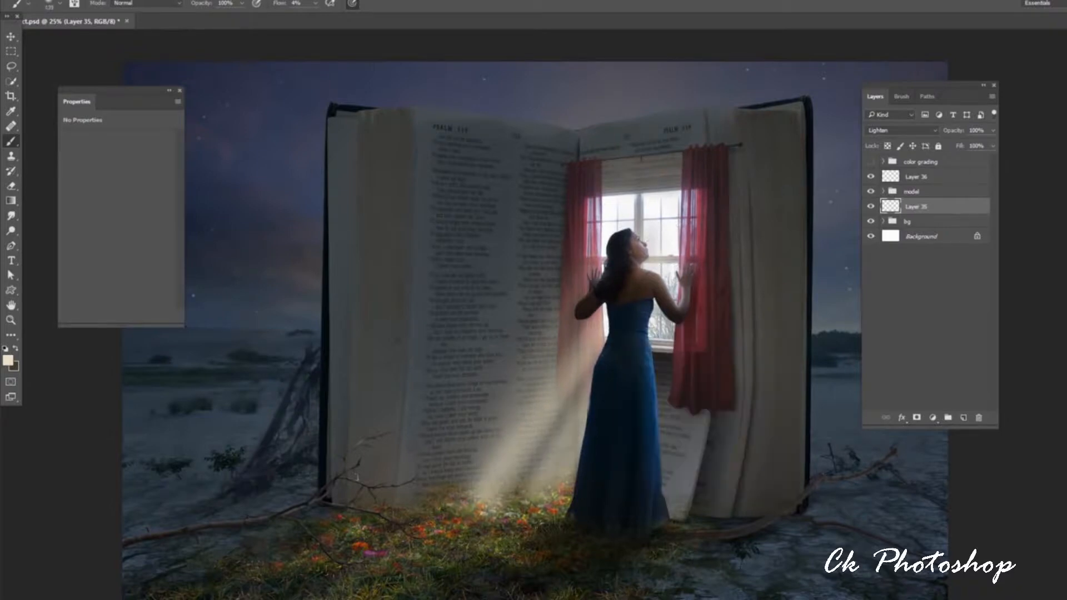
left_click_drag(514, 494, 578, 383)
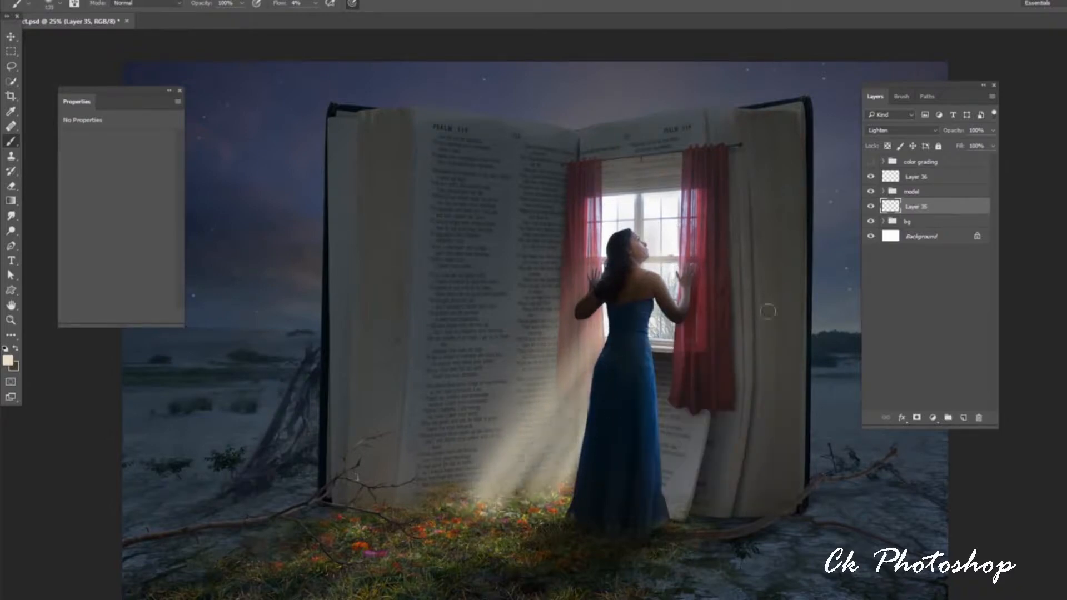
left_click(994, 130)
left_click_drag(992, 145, 964, 145)
Paint light rays across the woman's back and dress on Layer 36 and set that layer to Lighten.
left_click(925, 179)
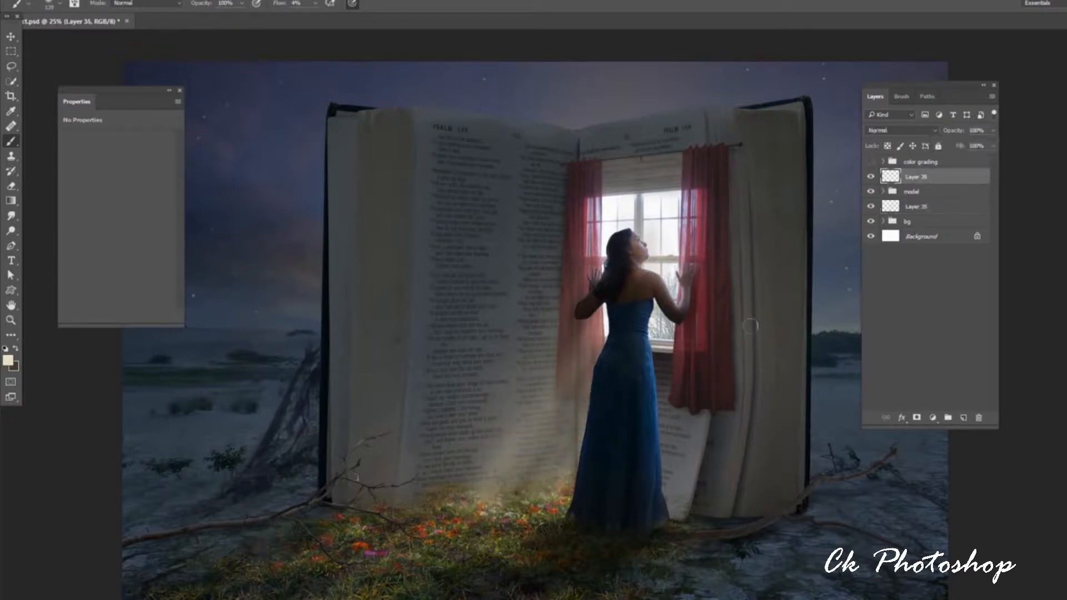
left_click_drag(654, 282, 555, 483)
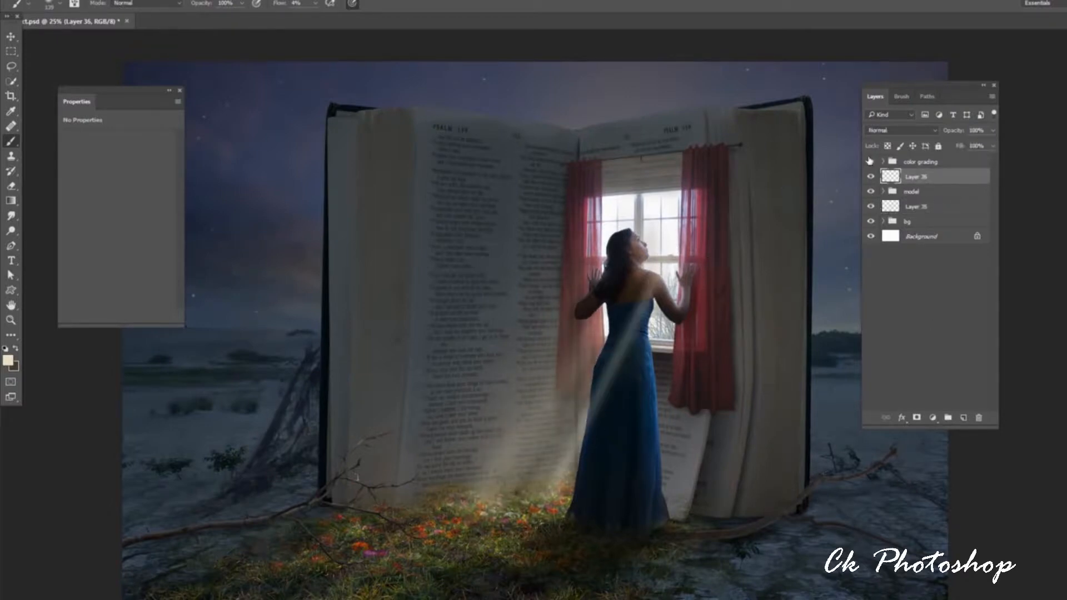
left_click(900, 130)
left_click(889, 203)
left_click_drag(655, 272, 517, 507)
Paint wider rays from the window across the dress with a 209 px brush, then lower the opacity of Layer 36.
right_click(645, 386)
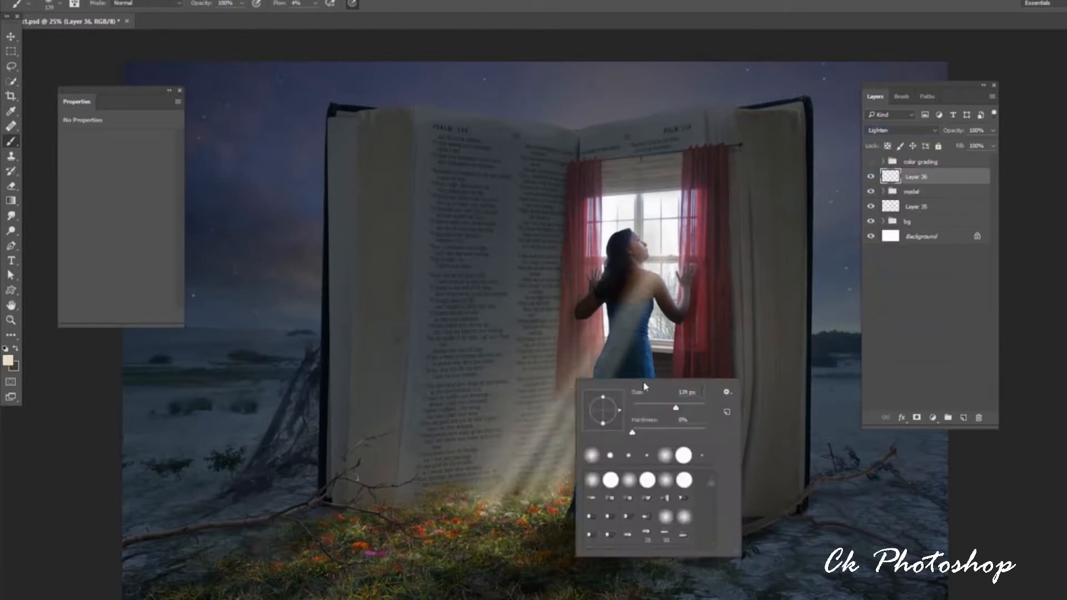
type("209")
key("Return")
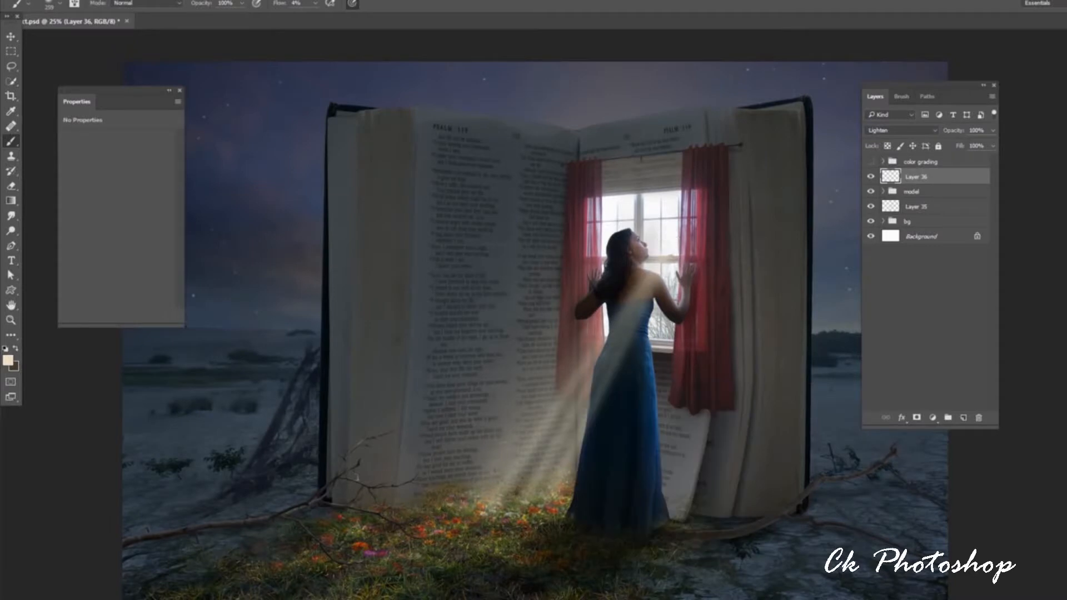
left_click_drag(655, 270, 479, 506)
left_click_drag(649, 251, 473, 509)
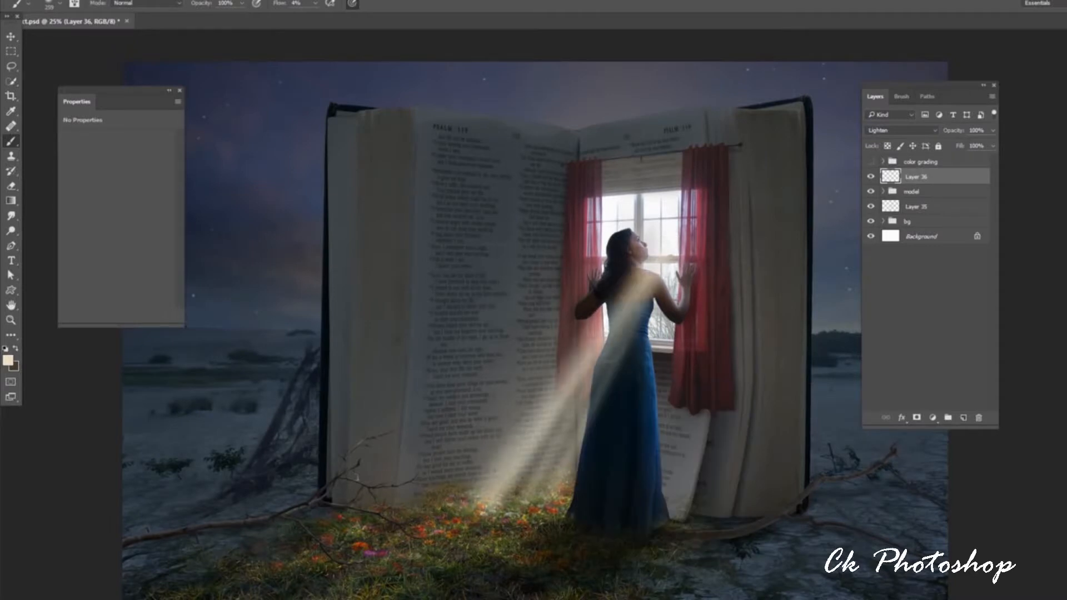
left_click(993, 130)
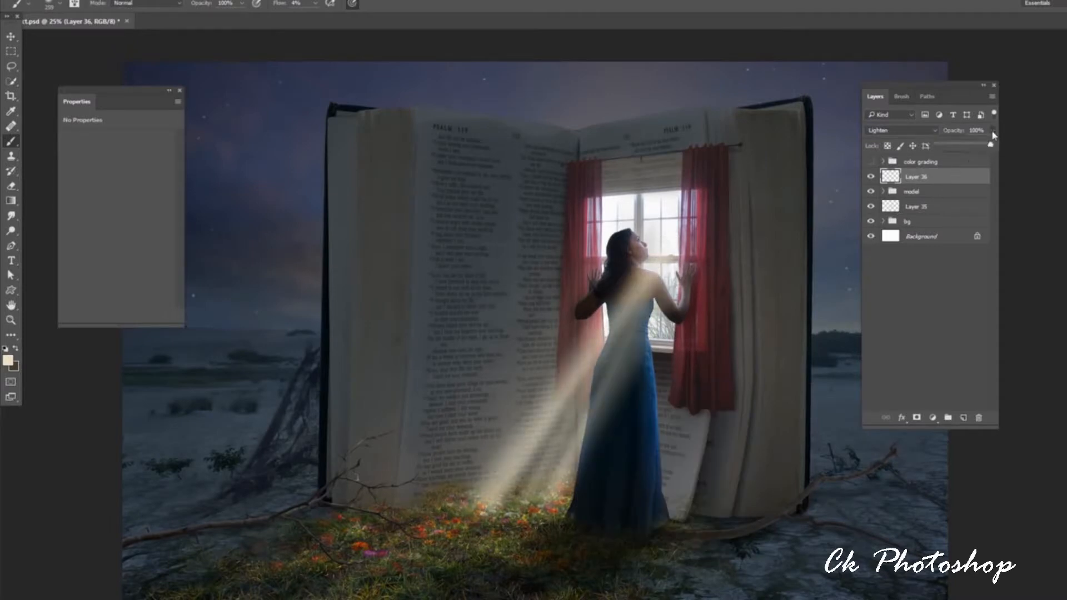
left_click_drag(992, 144, 970, 144)
Add a new layer in Overlay mode and paint a glow with a much larger soft brush from the window to the flowers.
left_click(963, 418)
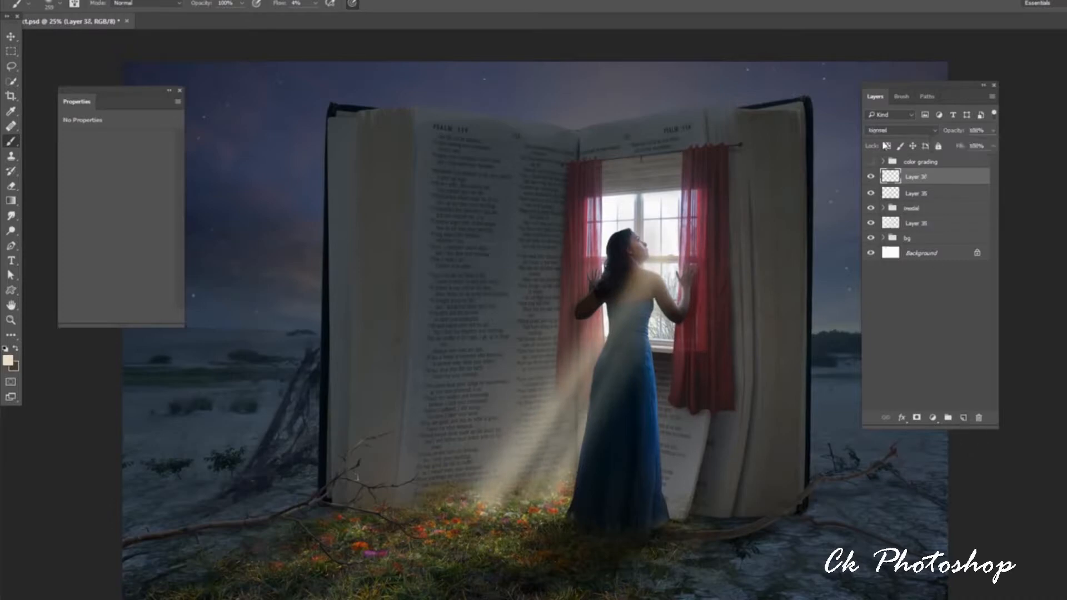
left_click(900, 130)
left_click(875, 247)
right_click(617, 355)
left_click_drag(737, 360, 748, 362)
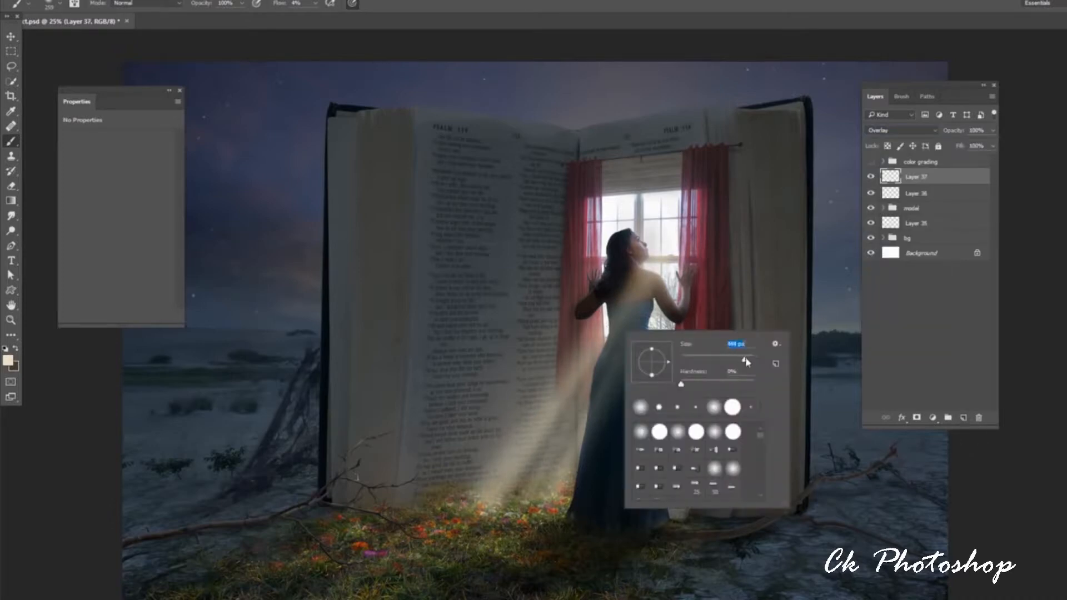
left_click(658, 268)
mouse_move(659, 268)
left_mouse_down()
mouse_move(619, 203)
mouse_move(669, 319)
mouse_move(552, 440)
mouse_move(549, 458)
left_mouse_up()
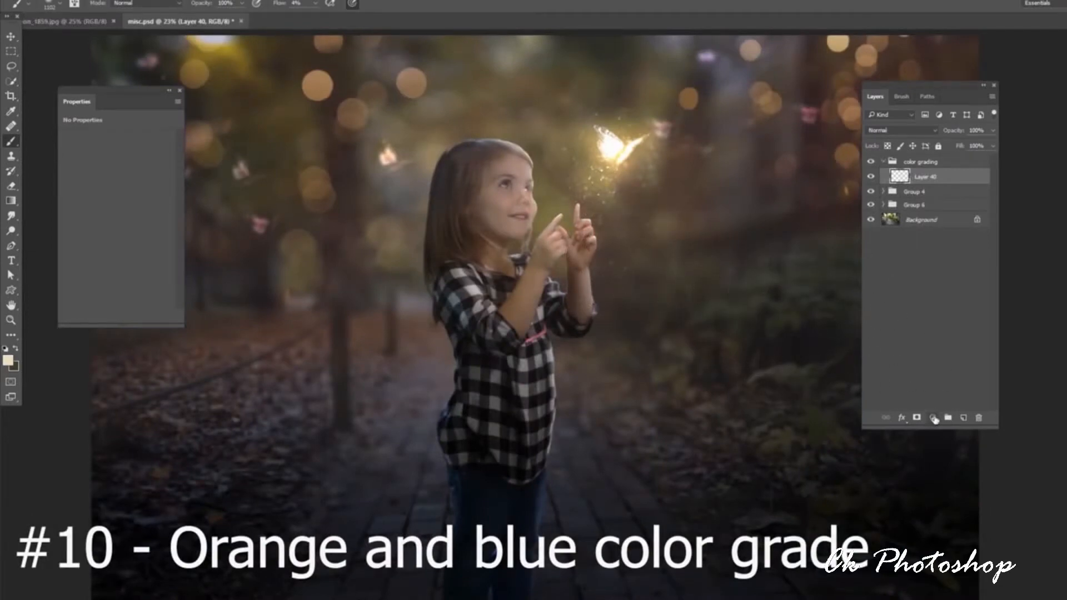
Add a Selective Color adjustment above Layer 40 in misc.psd and set its Blacks to Cyan +11 and Yellow -7.
left_click(934, 418)
left_click(950, 410)
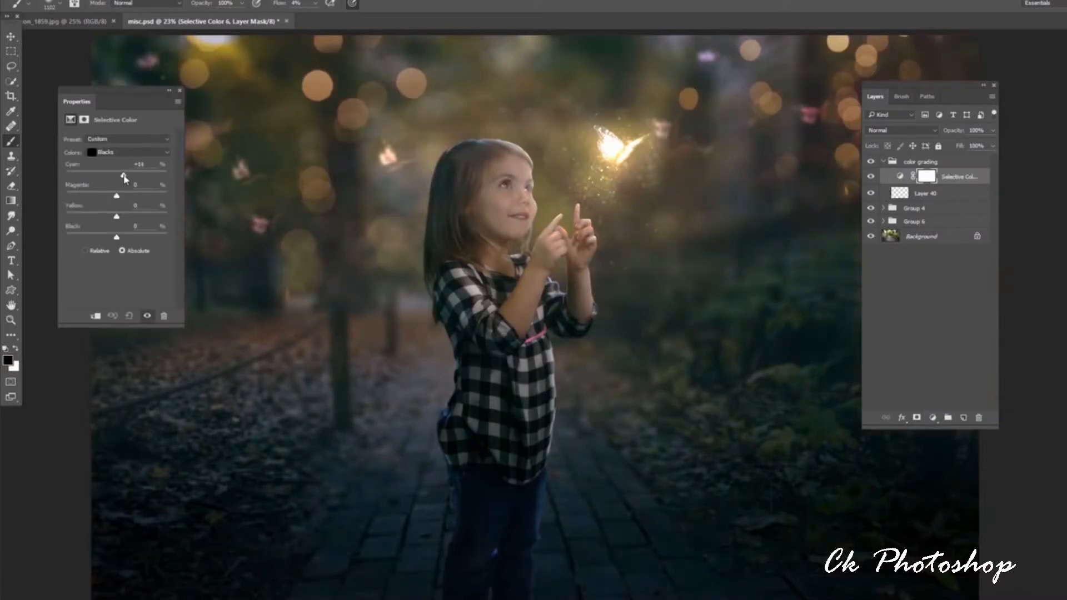
left_click_drag(124, 178, 125, 177)
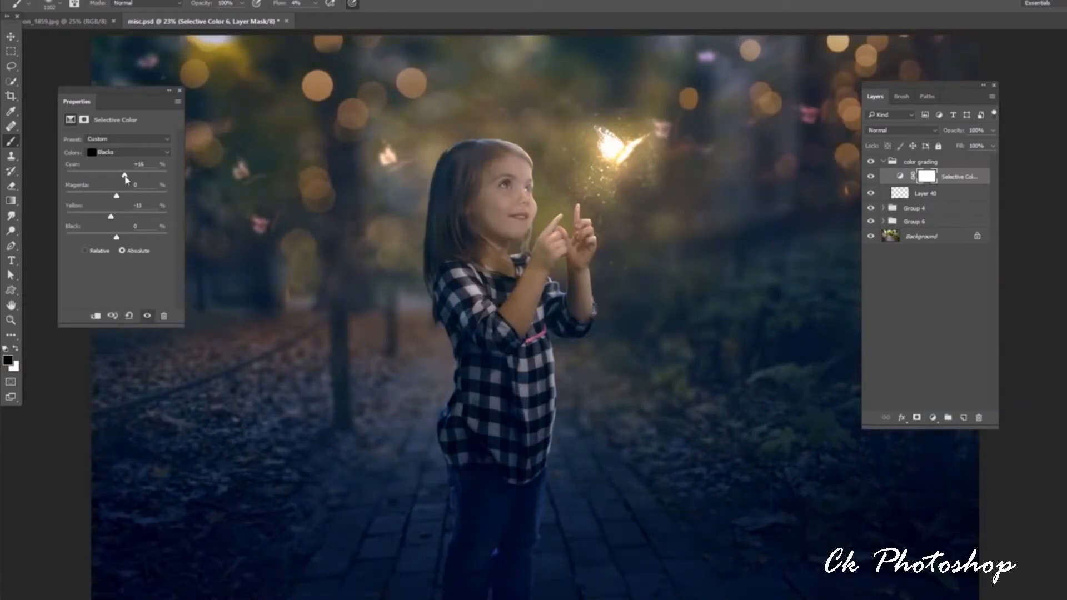
left_click_drag(115, 220, 114, 219)
Add a Gradient Map adjustment layer to the color grading group and choose the dark blue gradient preset.
left_click(934, 417)
left_click(920, 393)
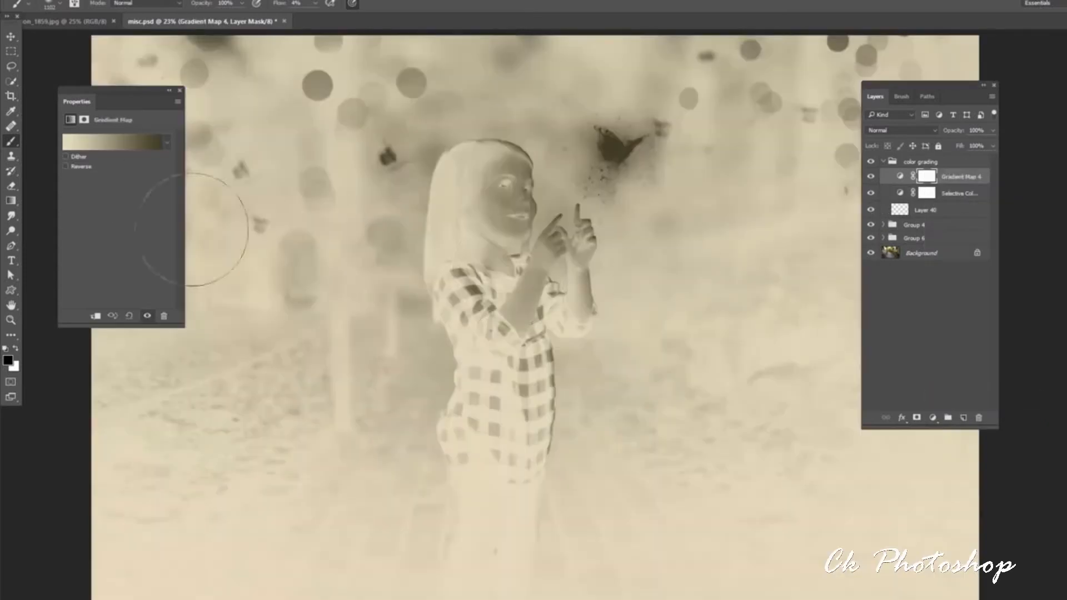
left_click(166, 143)
left_click(139, 203)
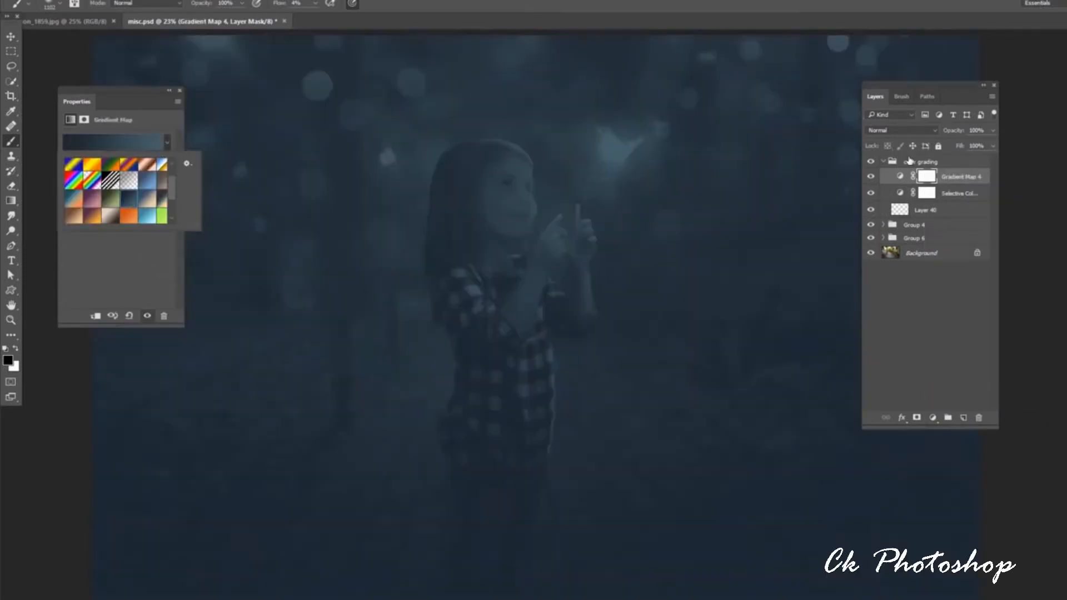
Blend the Gradient Map layer in Overlay mode at 27% opacity.
left_click(900, 130)
left_click(912, 250)
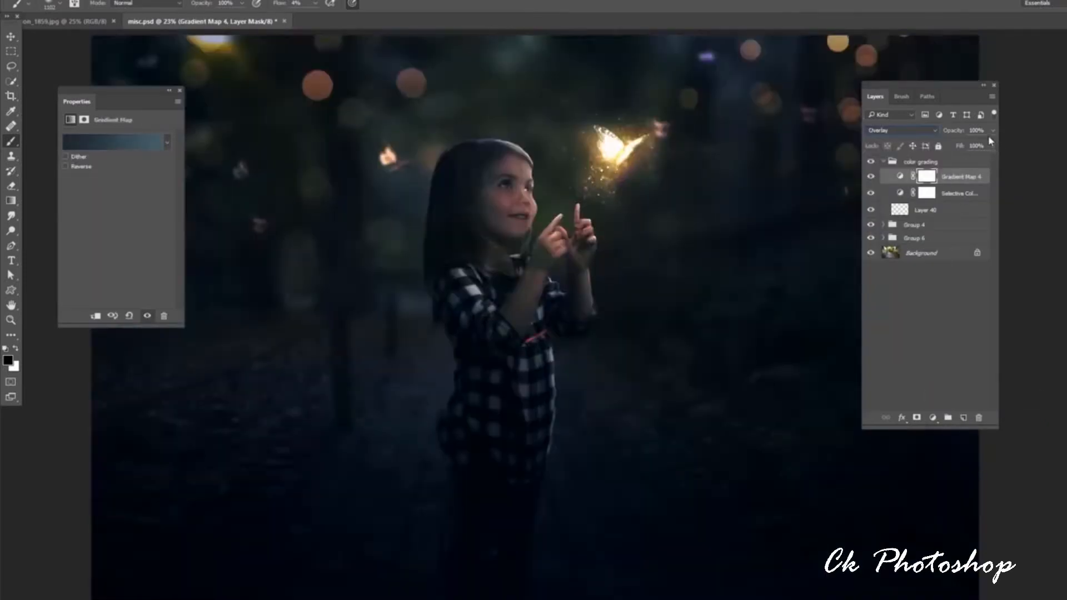
left_click_drag(956, 151, 956, 148)
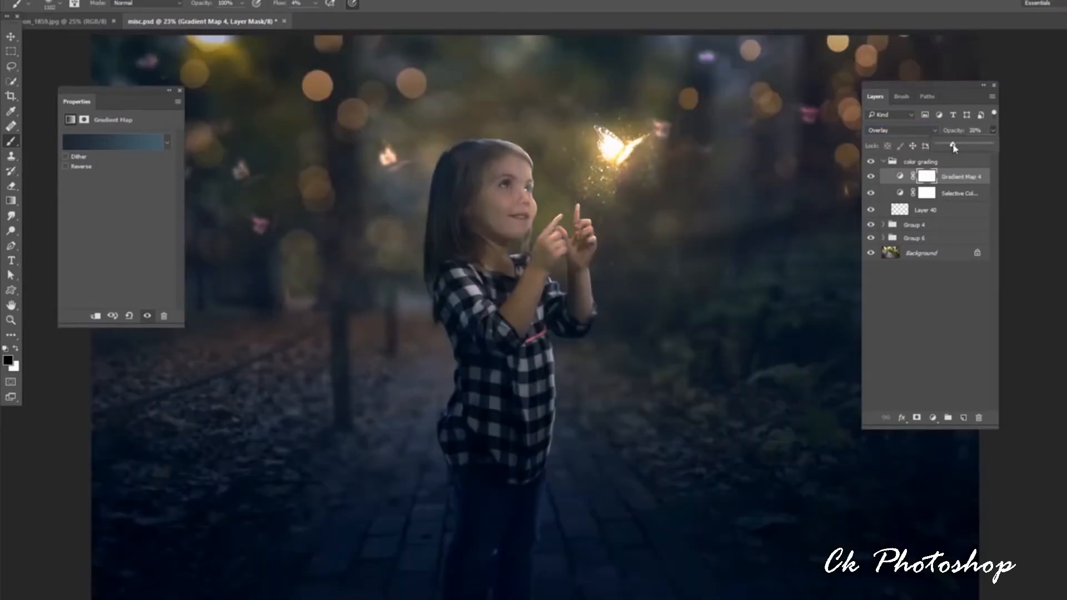
Add a second Selective Color adjustment layer and set its Neutrals to Cyan +3 and Yellow -16.
left_click(932, 418)
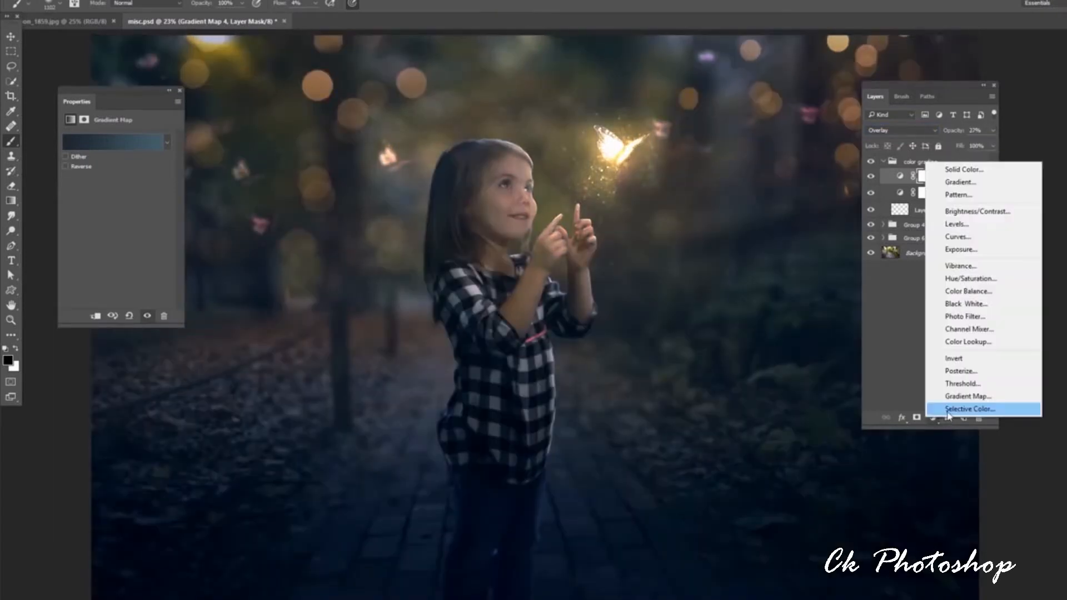
left_click(953, 412)
left_click(128, 152)
left_click(119, 227)
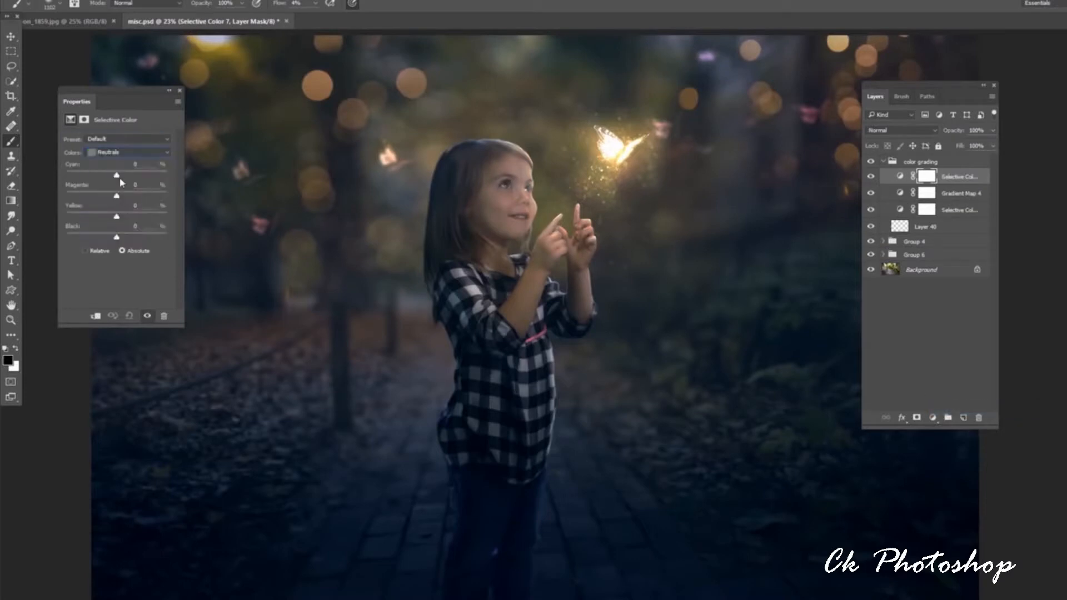
left_click_drag(116, 217, 114, 219)
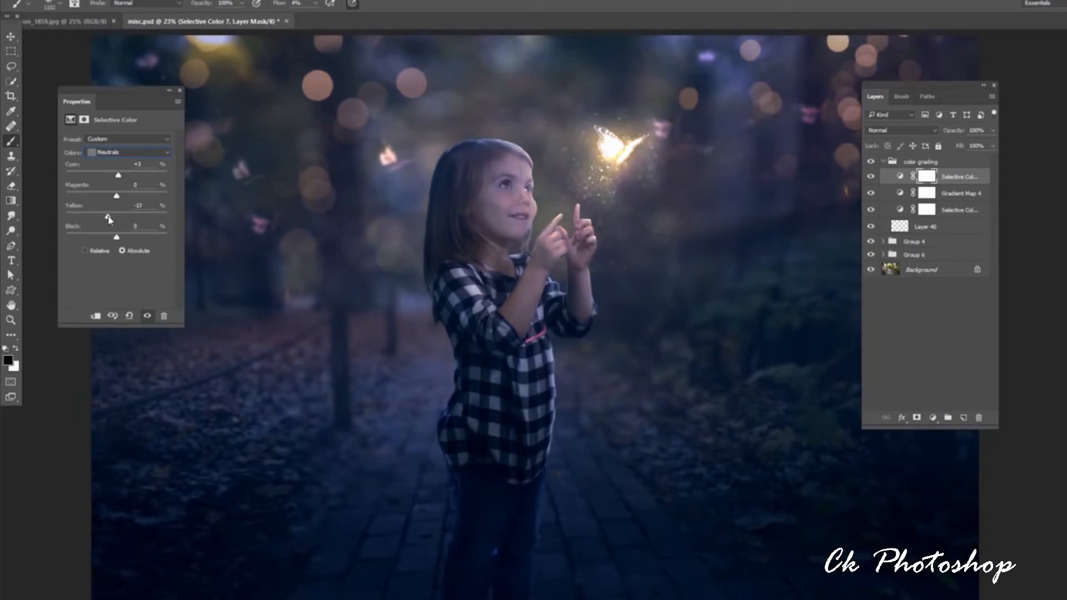
Add a Curves adjustment layer on top of the color grading group and raise its Red channel curve.
left_click(933, 418)
left_click(956, 242)
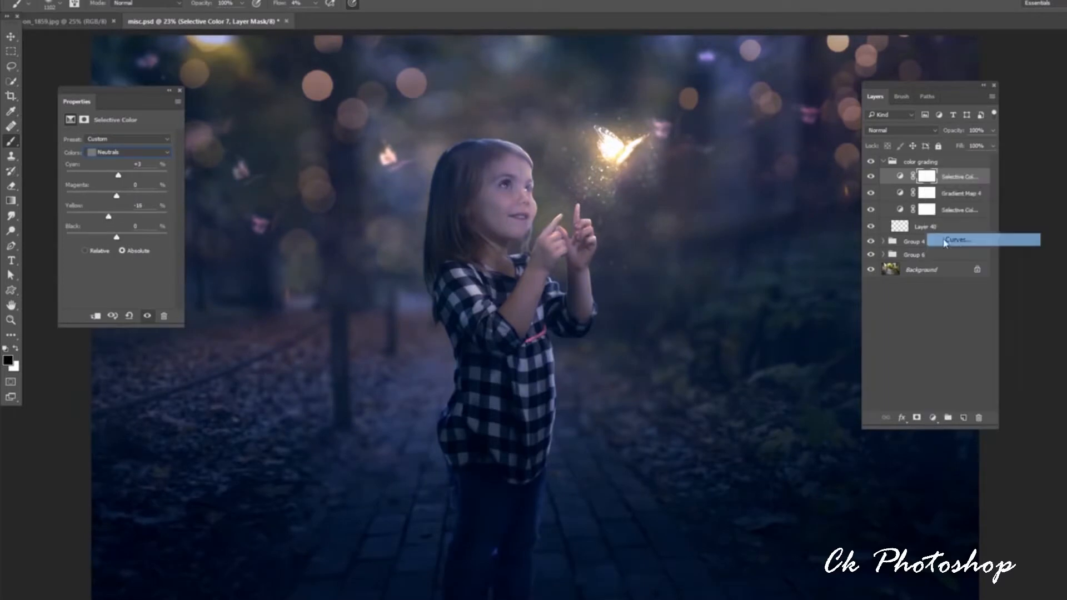
left_click(113, 153)
left_click(92, 169)
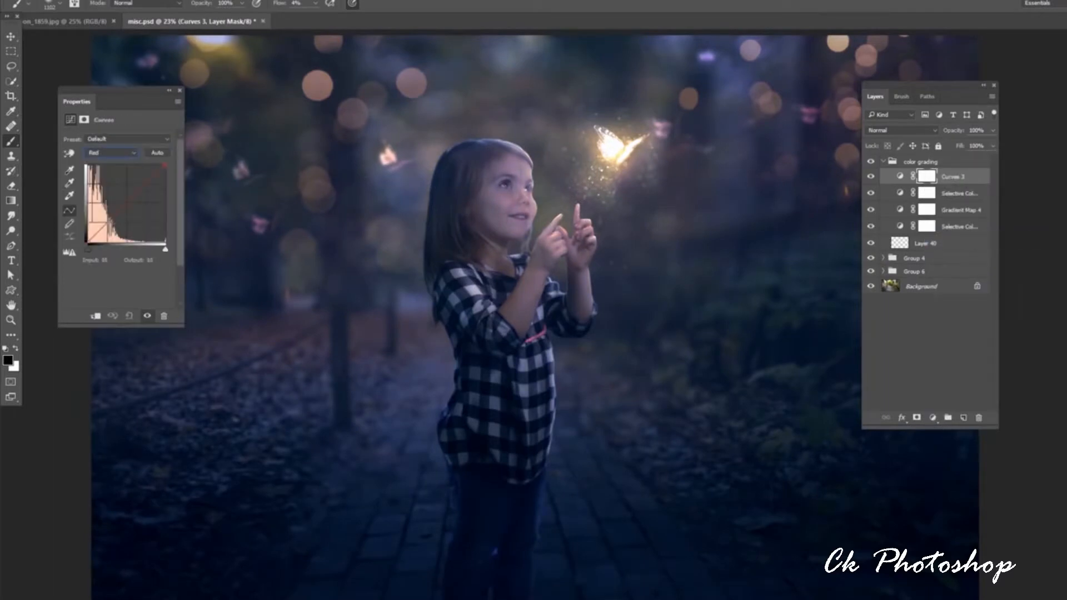
left_click_drag(109, 222, 110, 215)
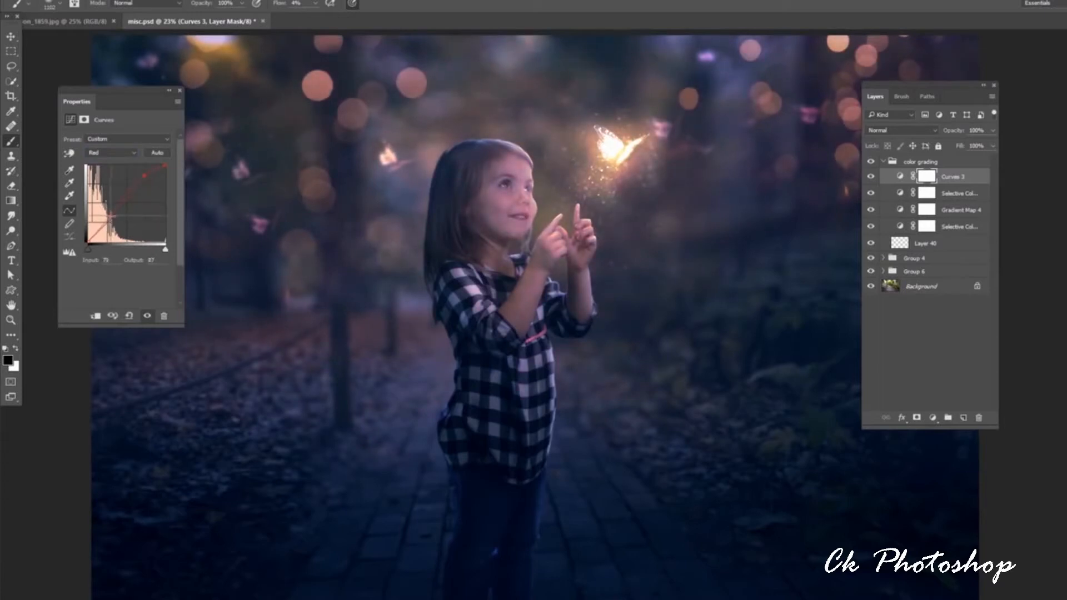
Reshape the Blue channel of the Curves layer, pulling the curve down to warm the brighter tones.
left_click(110, 153)
left_click(102, 184)
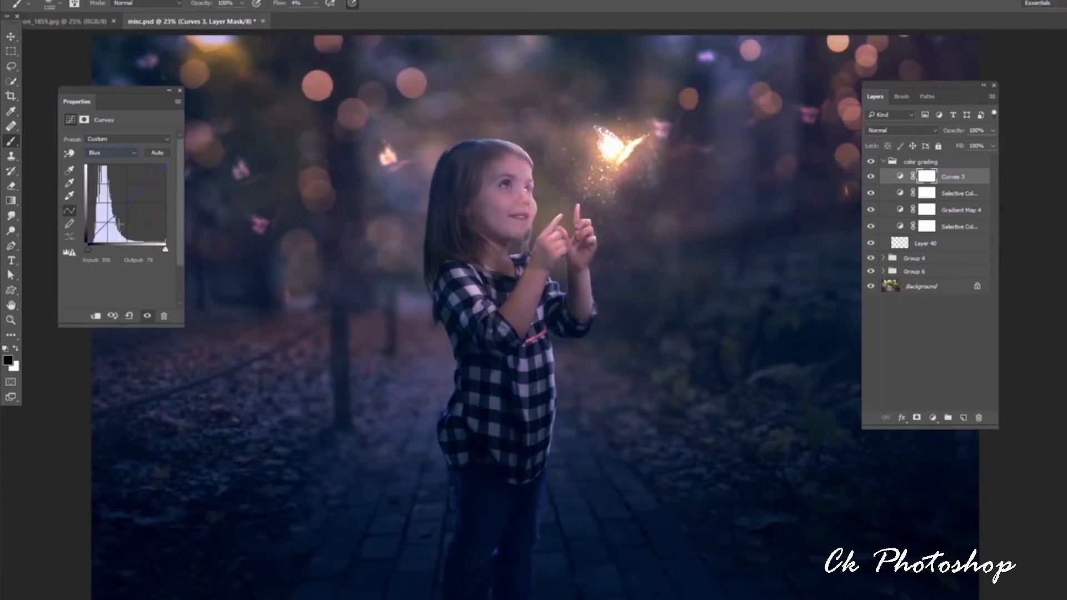
left_click_drag(120, 223, 112, 218)
left_click_drag(152, 189, 117, 219)
Add a third Selective Color adjustment layer above the Curves layer and set its Blacks to Cyan +10 and Yellow -8.
left_click(933, 418)
left_click(906, 410)
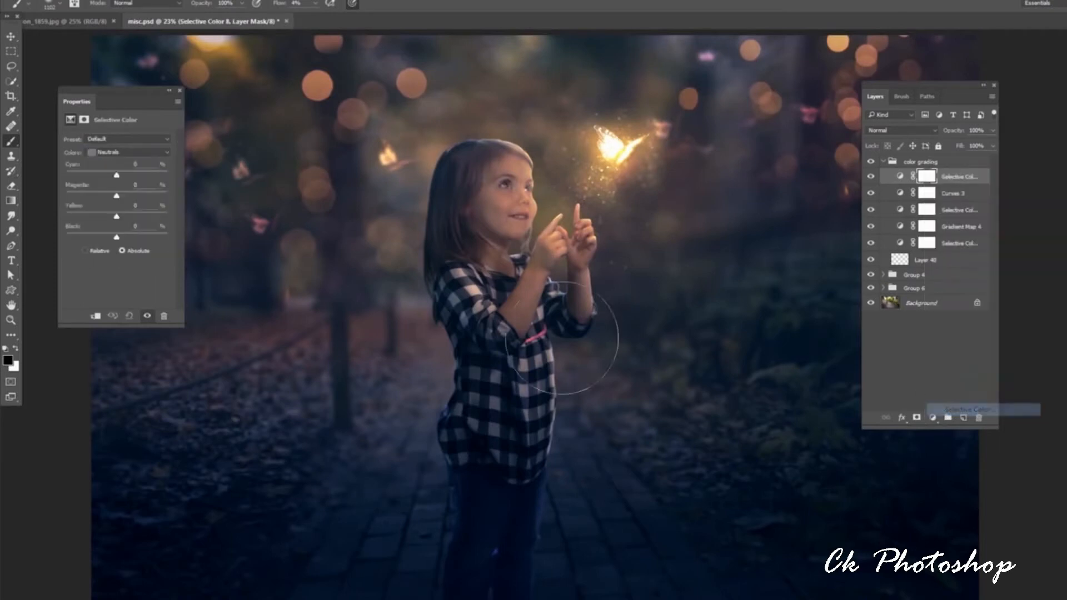
left_click(128, 152)
left_click(114, 236)
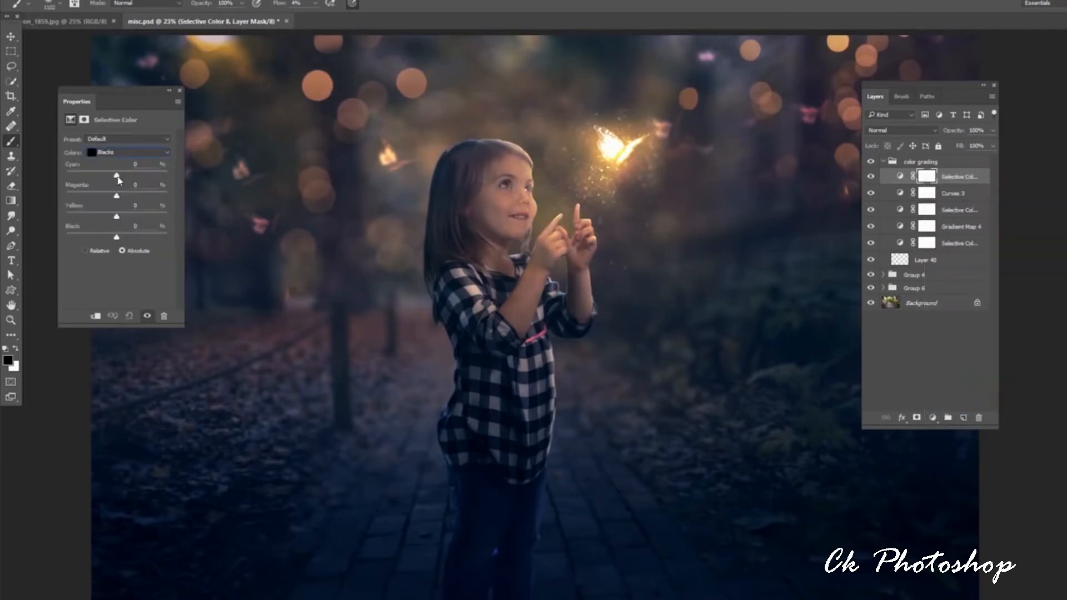
left_click_drag(118, 177, 123, 177)
left_click_drag(116, 217, 112, 218)
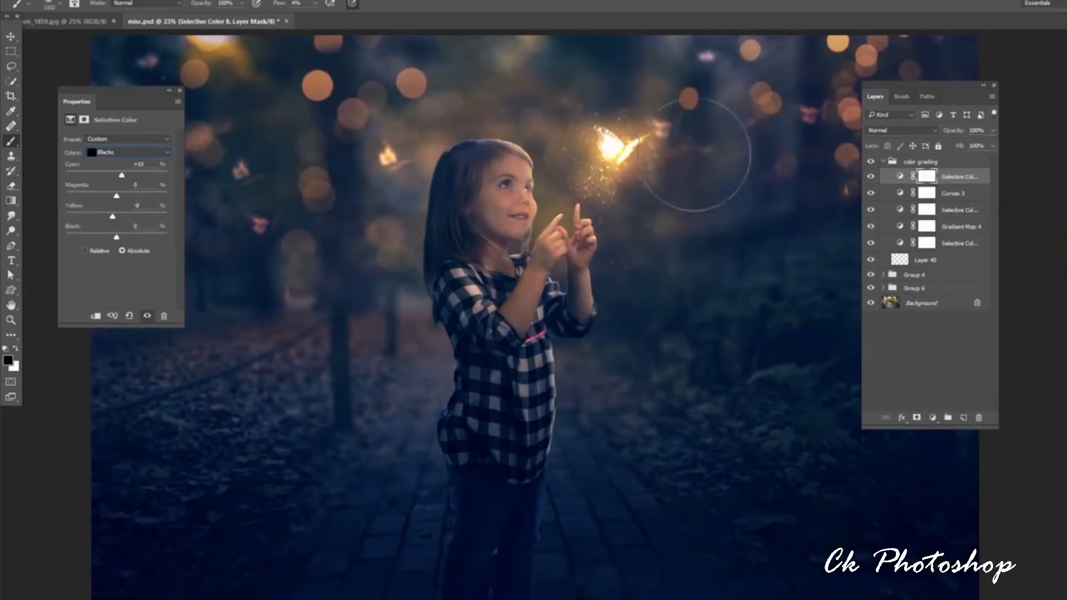
Compare the image with and without the color grading group by toggling its visibility, and collapse the group.
left_click(871, 161)
left_click(871, 161)
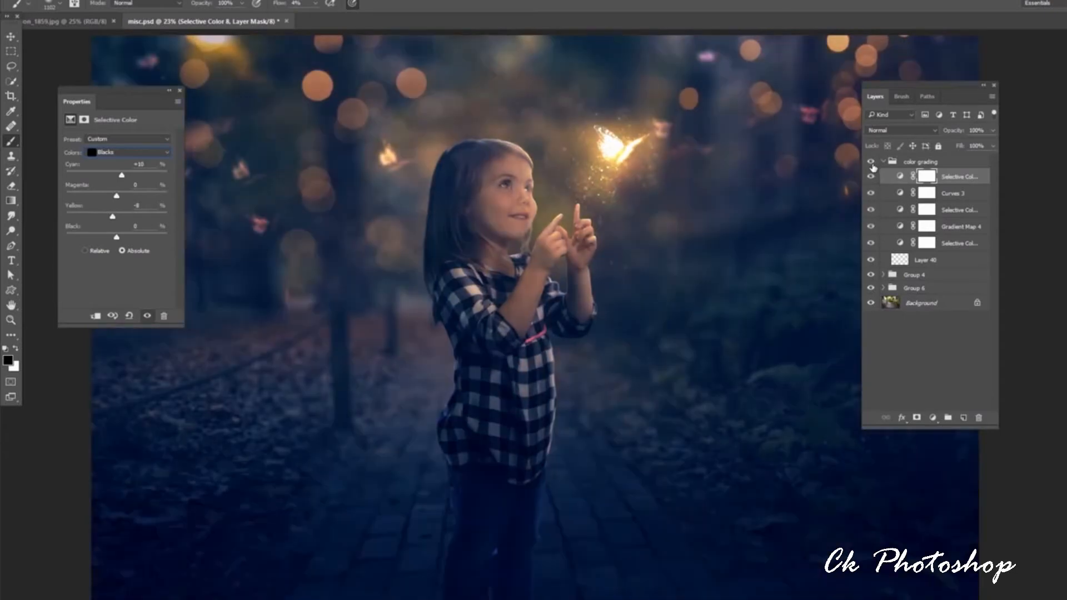
left_click(872, 161)
left_click(872, 162)
left_click(884, 161)
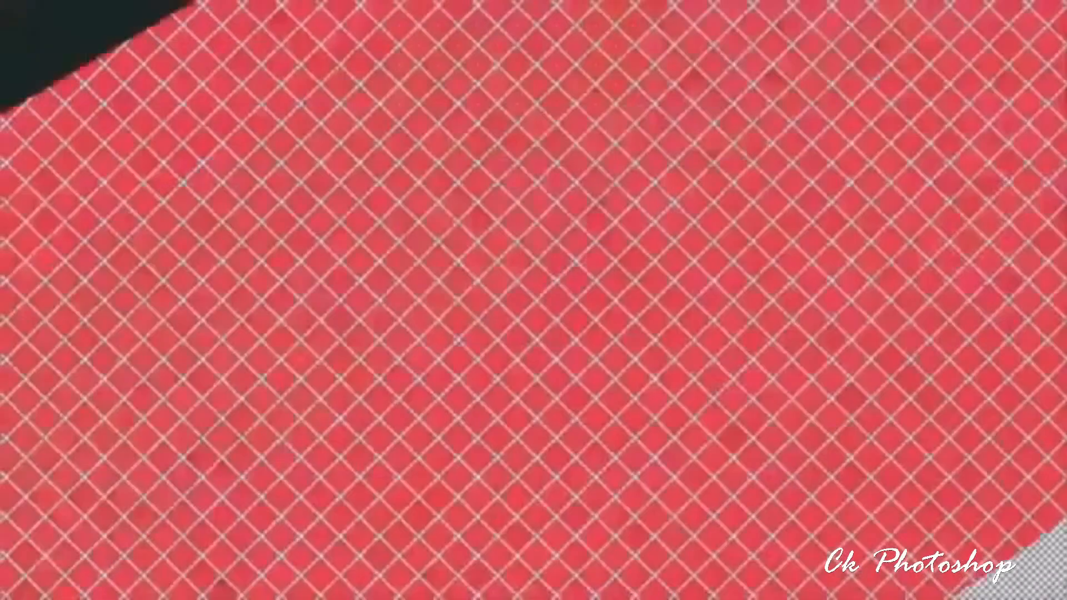